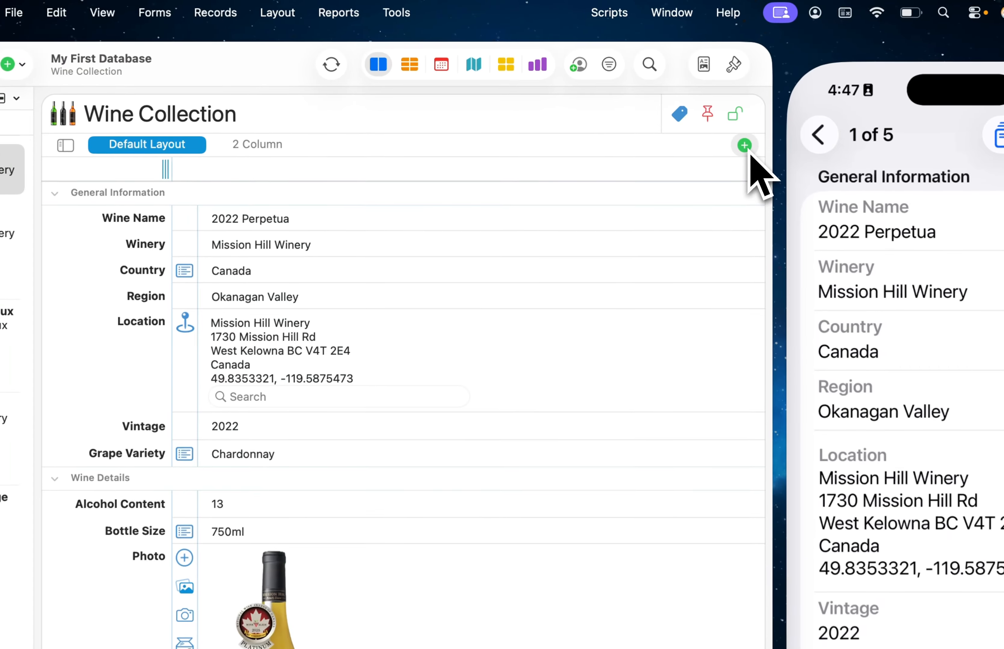
- Add a new layout to the Wine Collection form, design it as Universal and fill it with the default items
{"action": "left_click", "coordinate": [687, 112]}
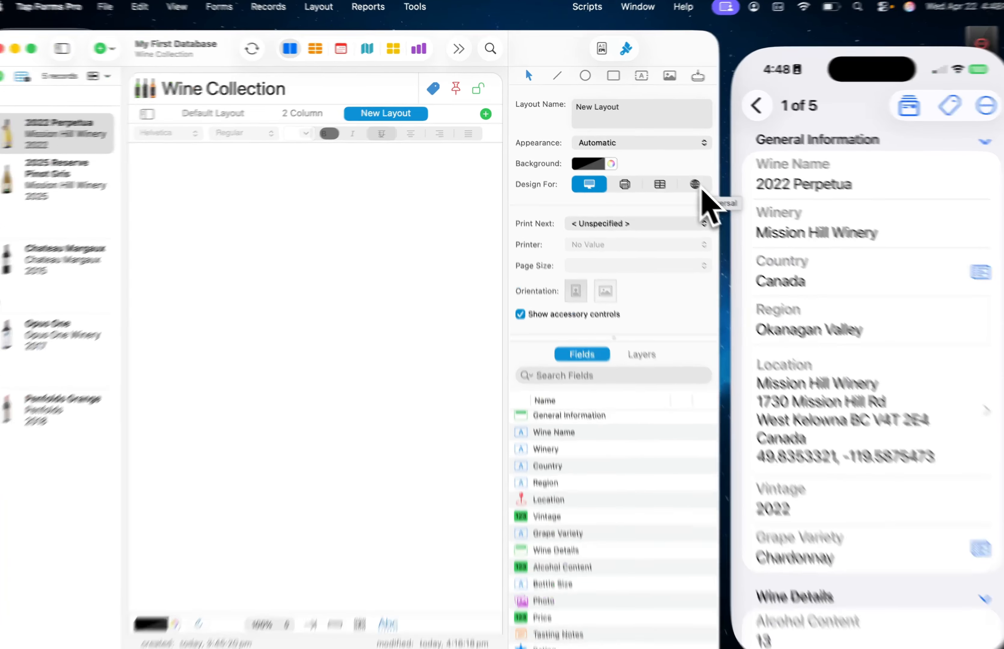
{"action": "left_click", "coordinate": [687, 180]}
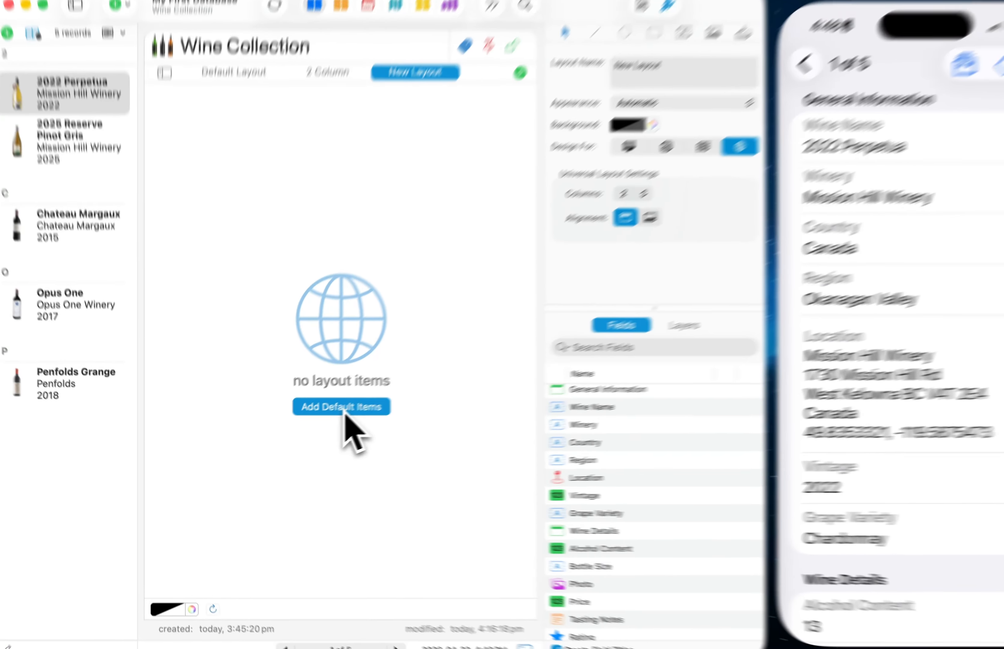
{"action": "left_click", "coordinate": [325, 425]}
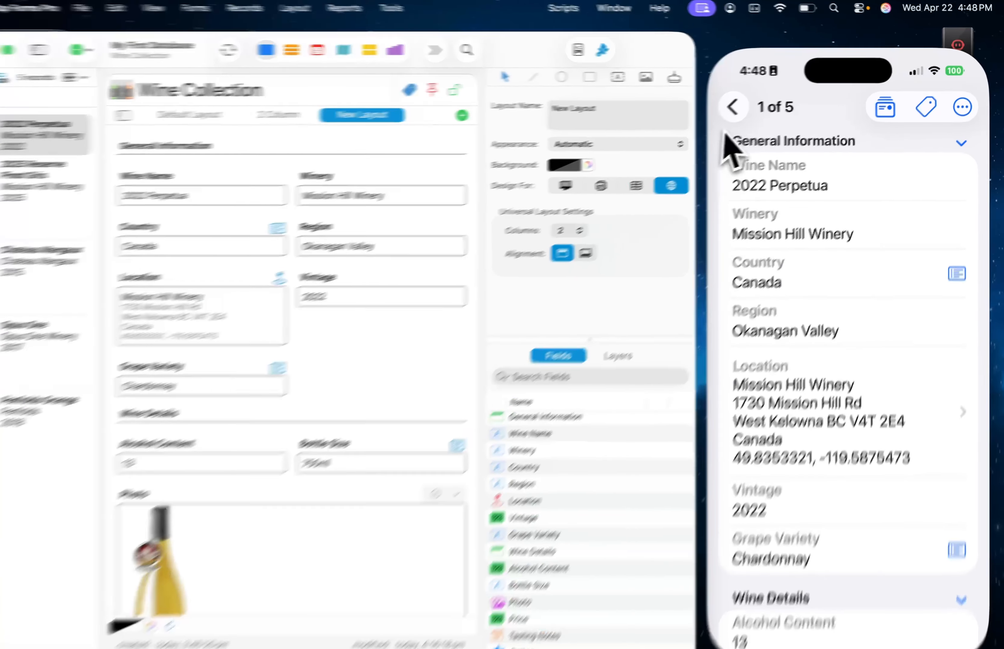
- On the mirrored iPhone, reopen the 2022 Perpetua record to refresh the layout list and display it in New Layout
{"action": "left_click", "coordinate": [753, 107]}
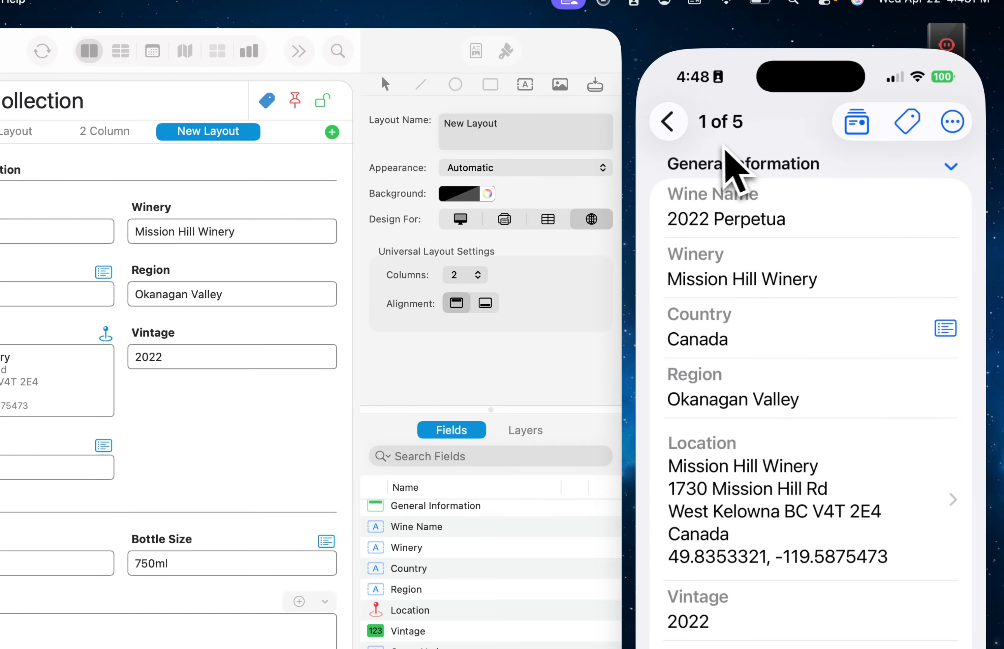
{"action": "left_click", "coordinate": [846, 140]}
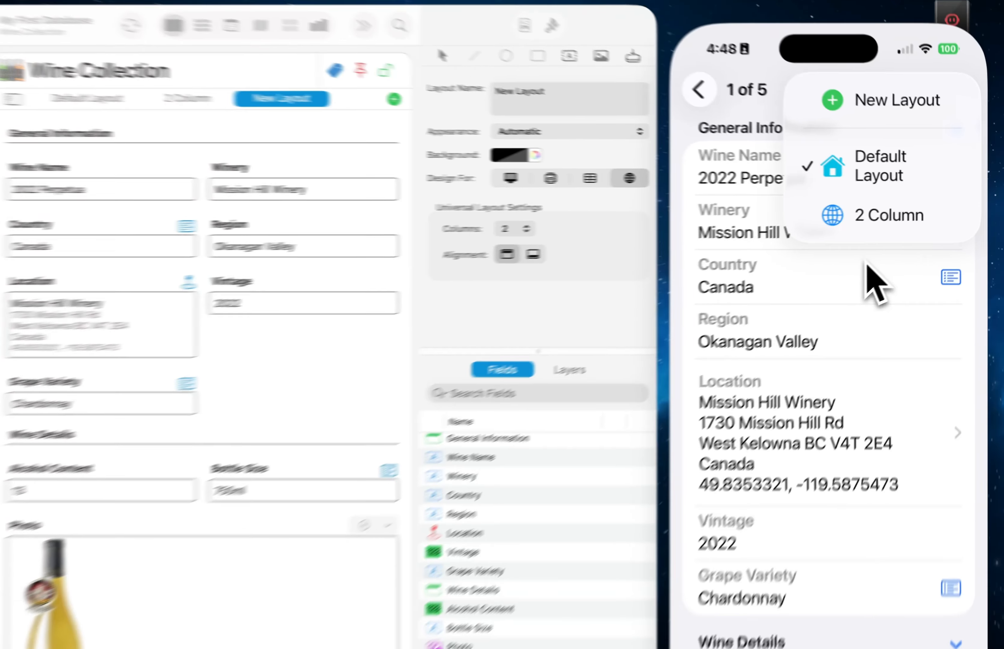
{"action": "left_click", "coordinate": [893, 245]}
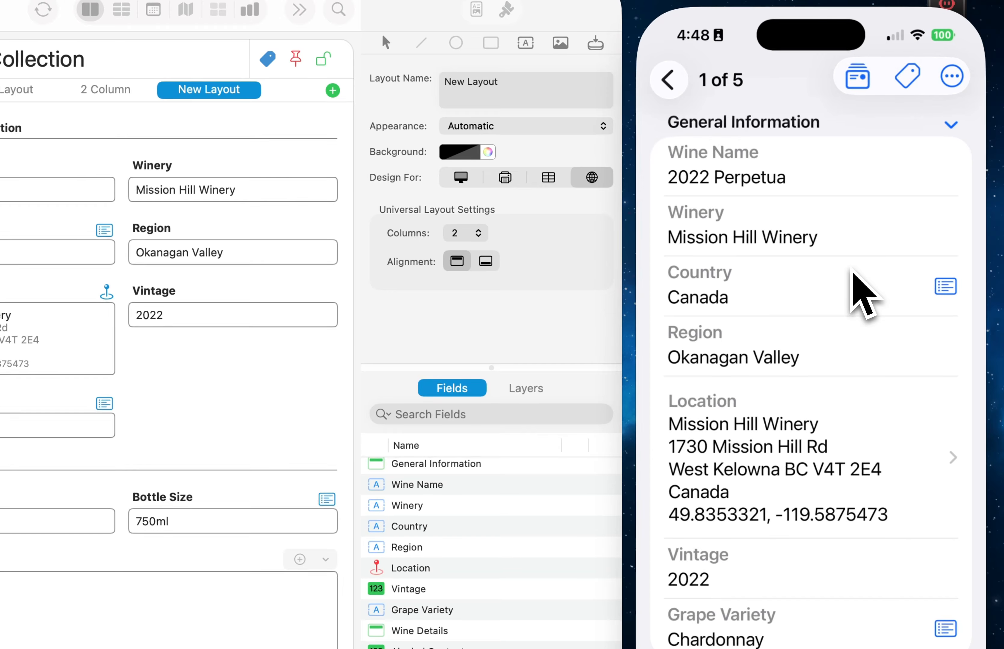
{"action": "left_click", "coordinate": [675, 82]}
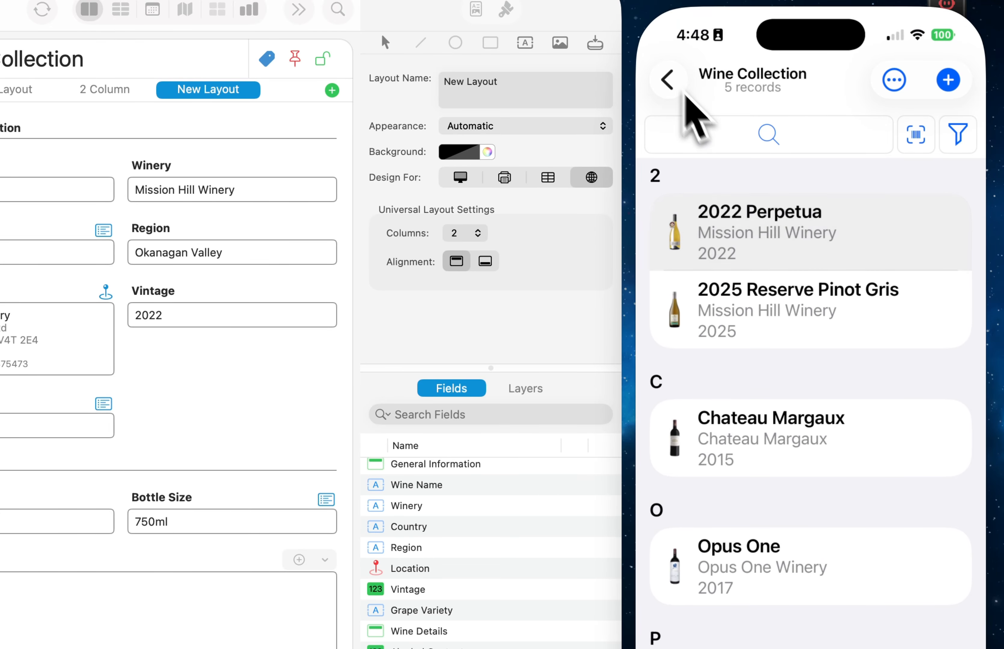
{"action": "left_click", "coordinate": [761, 238]}
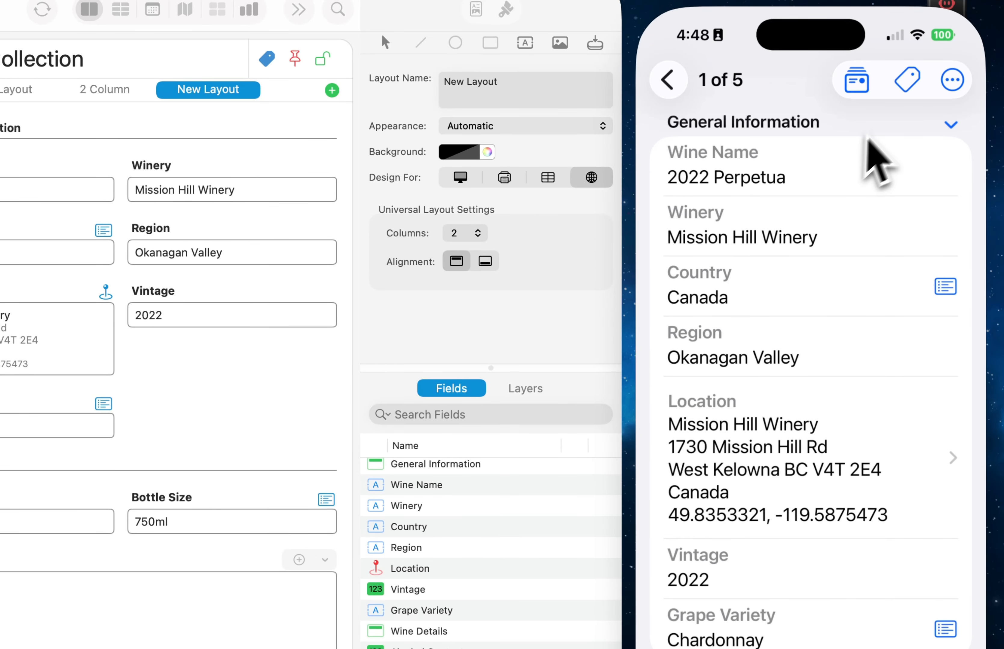
{"action": "left_click", "coordinate": [857, 83]}
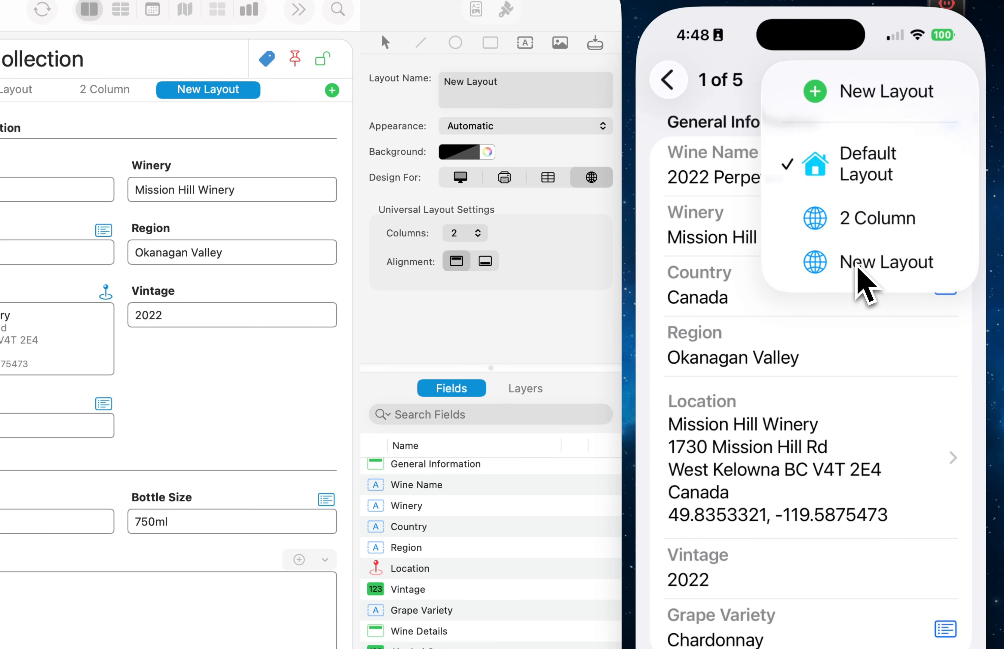
{"action": "left_click", "coordinate": [801, 270]}
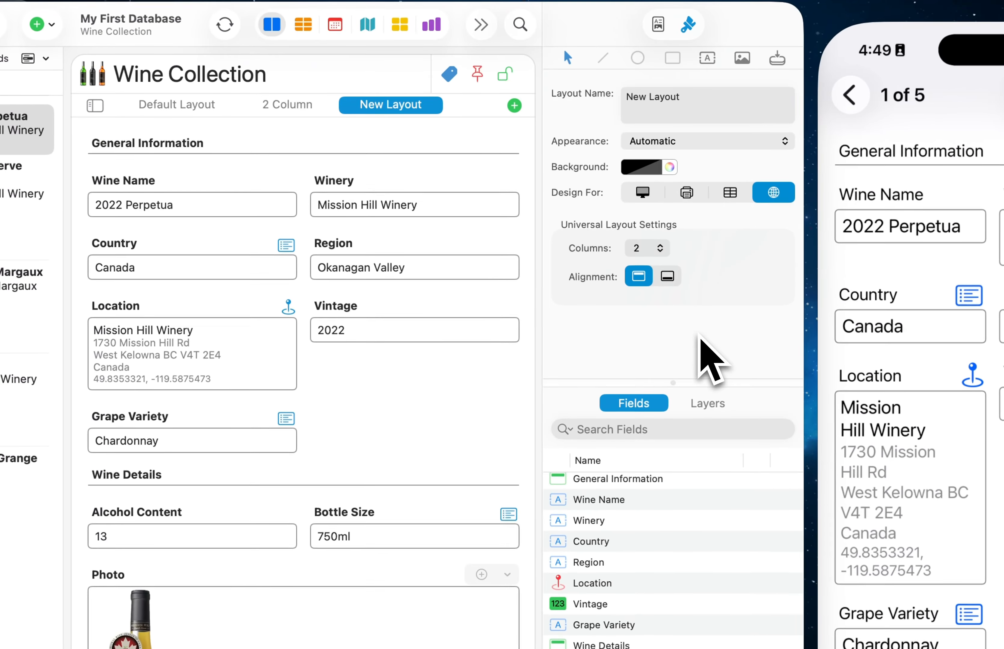
- Back on the Mac, set the new universal layout's column count to 1
{"action": "left_click", "coordinate": [634, 244]}
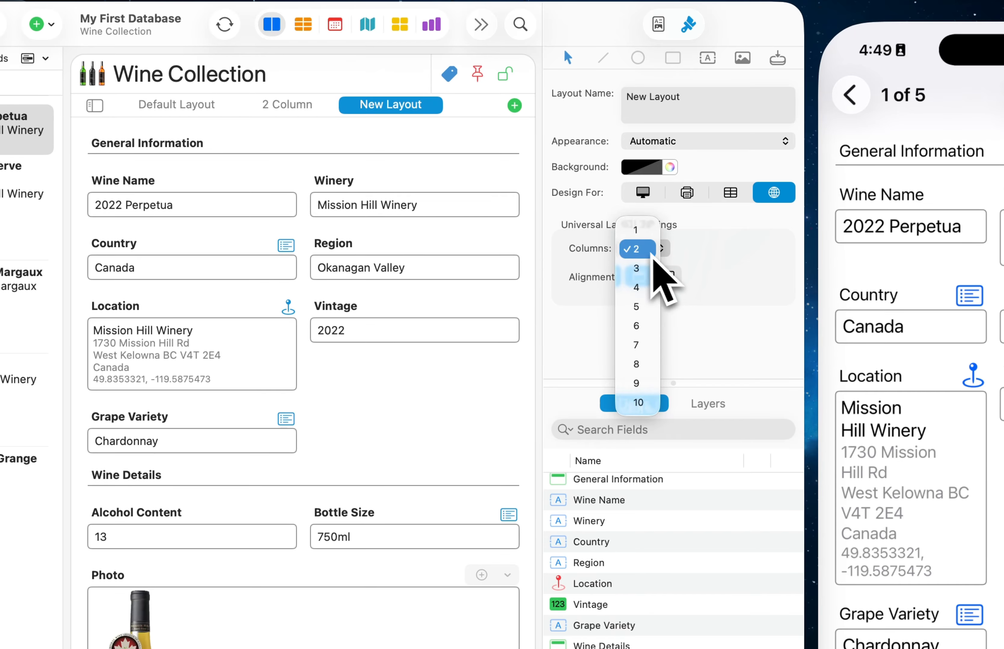
{"action": "left_click", "coordinate": [646, 231]}
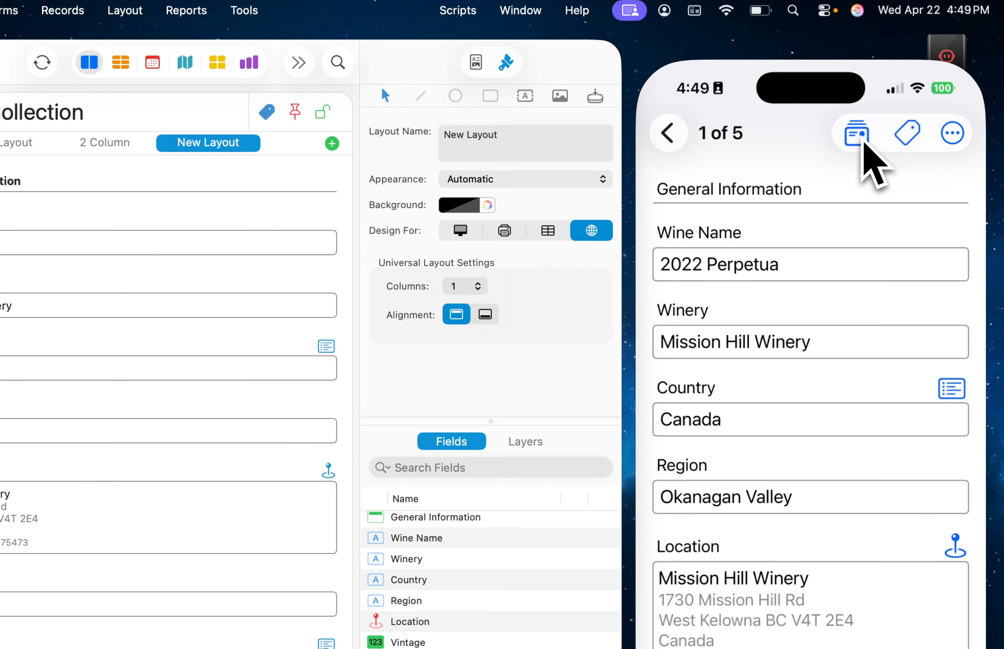
- Rename the layout as 1 Column in its settings on the mirrored iPhone and save it
{"action": "left_click", "coordinate": [861, 143]}
{"action": "left_click", "coordinate": [862, 143]}
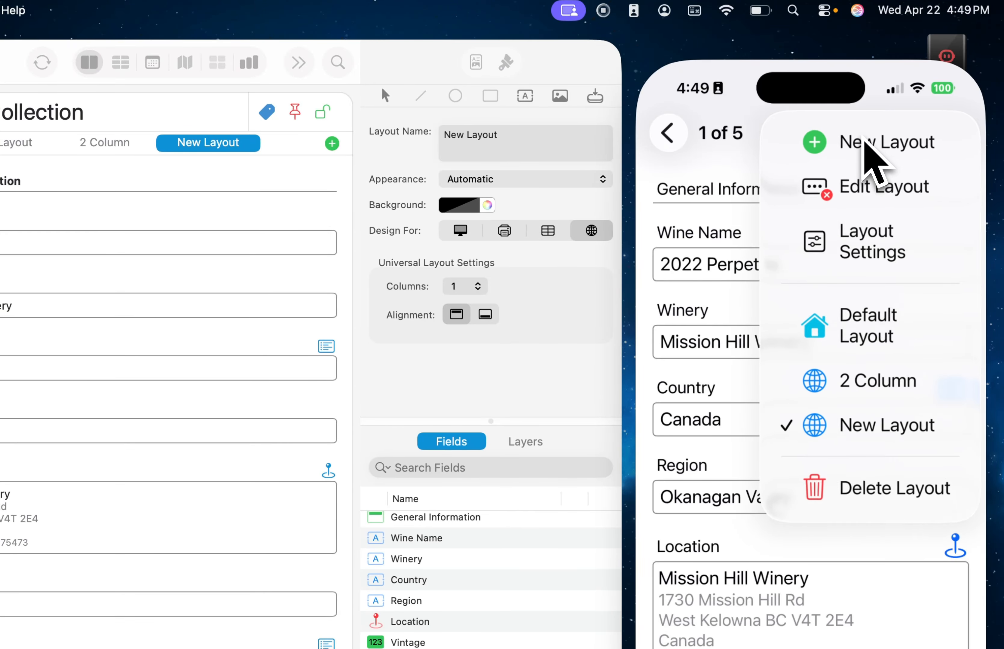
{"action": "left_click", "coordinate": [862, 249]}
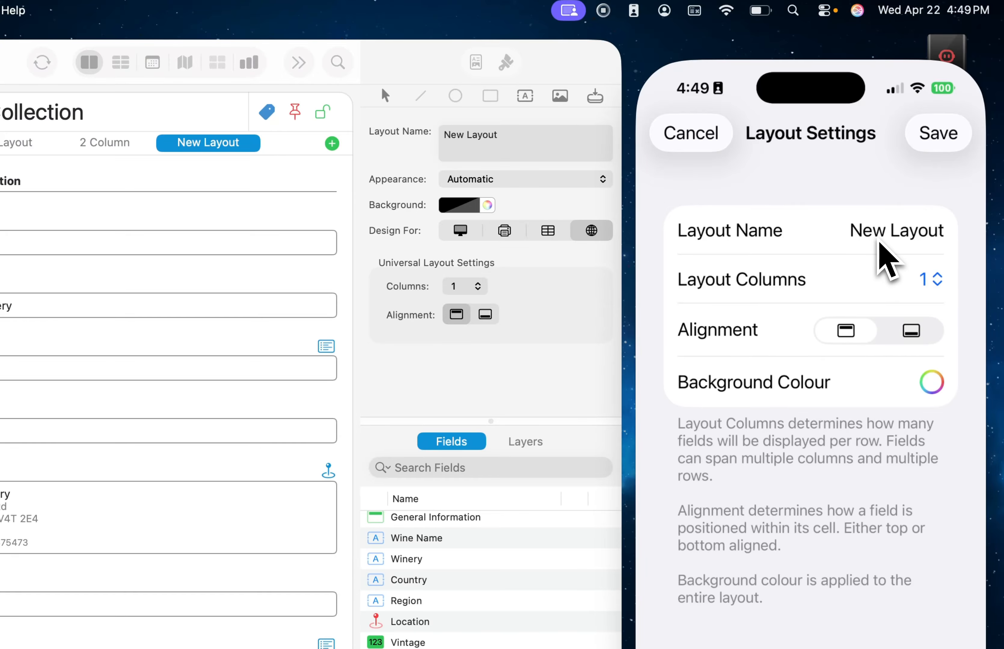
{"action": "double_click", "coordinate": [920, 243]}
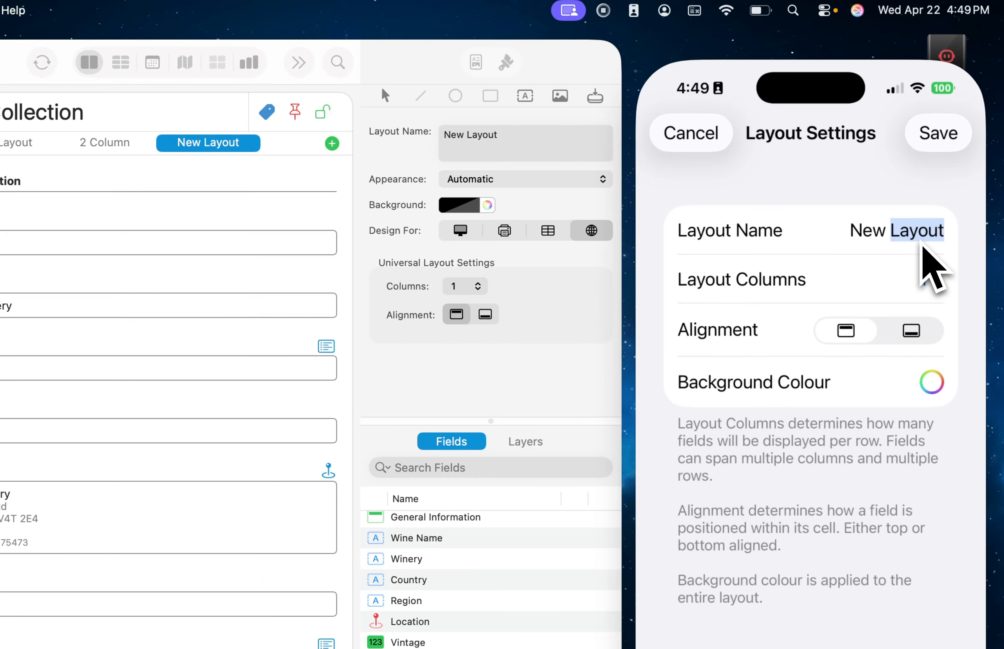
{"action": "key", "text": "BackSpace"}
{"action": "type", "text": "1 Co"}
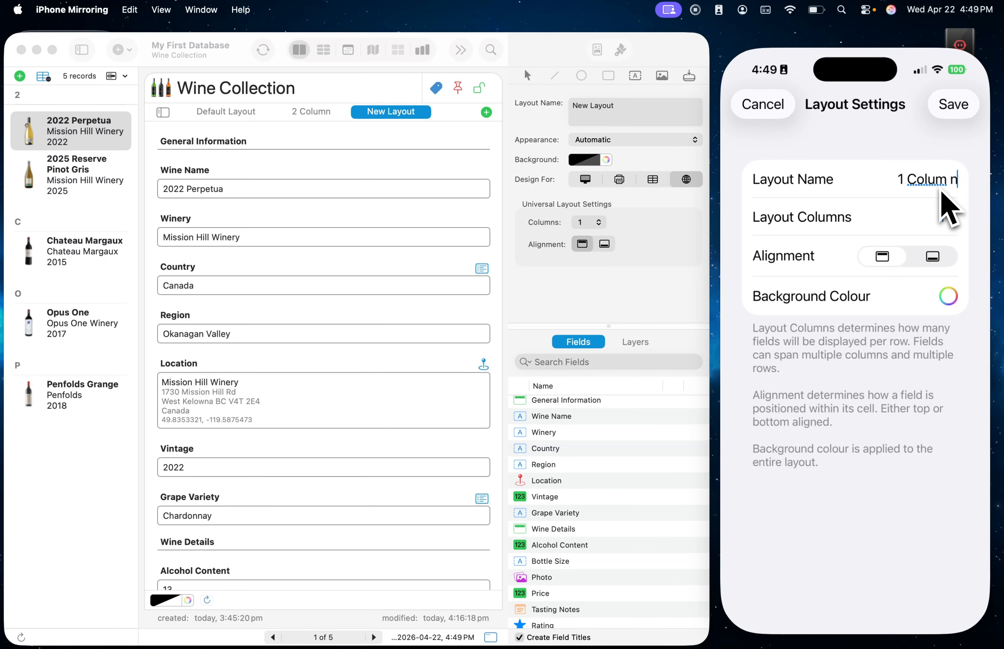
{"action": "type", "text": "lumn"}
{"action": "left_click", "coordinate": [954, 105]}
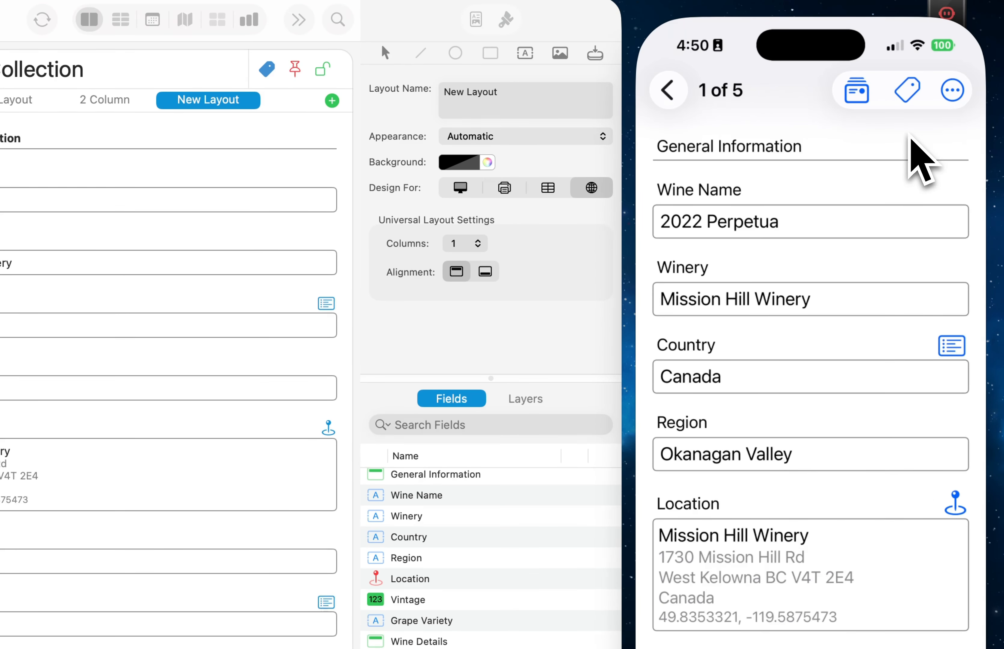
- Review the 1 Column layout's settings on the iPhone, including the available column counts, keeping one column
{"action": "left_click", "coordinate": [855, 102]}
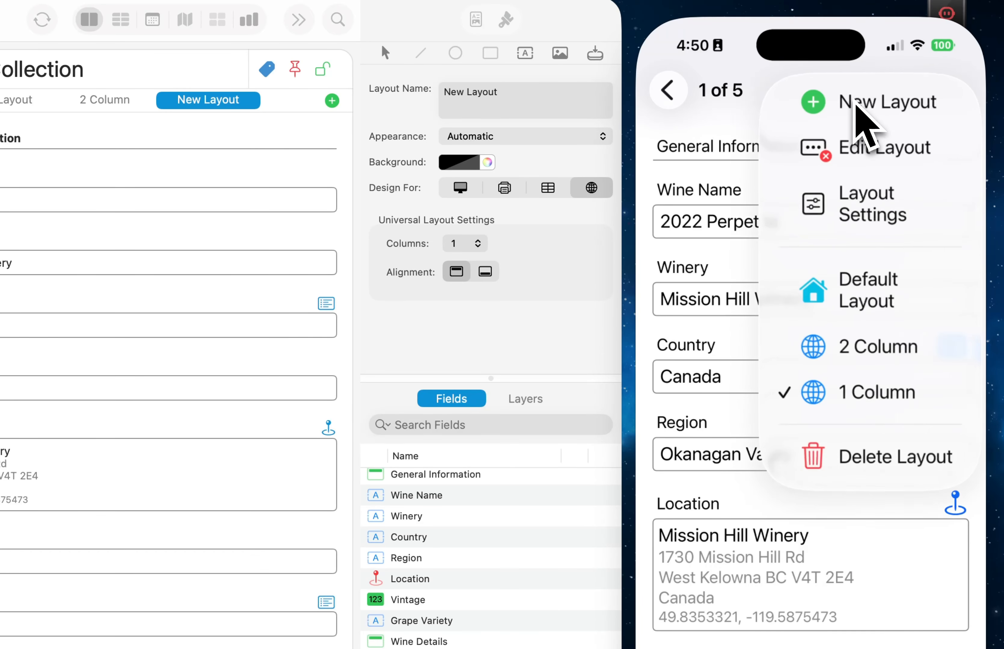
{"action": "left_click", "coordinate": [872, 211]}
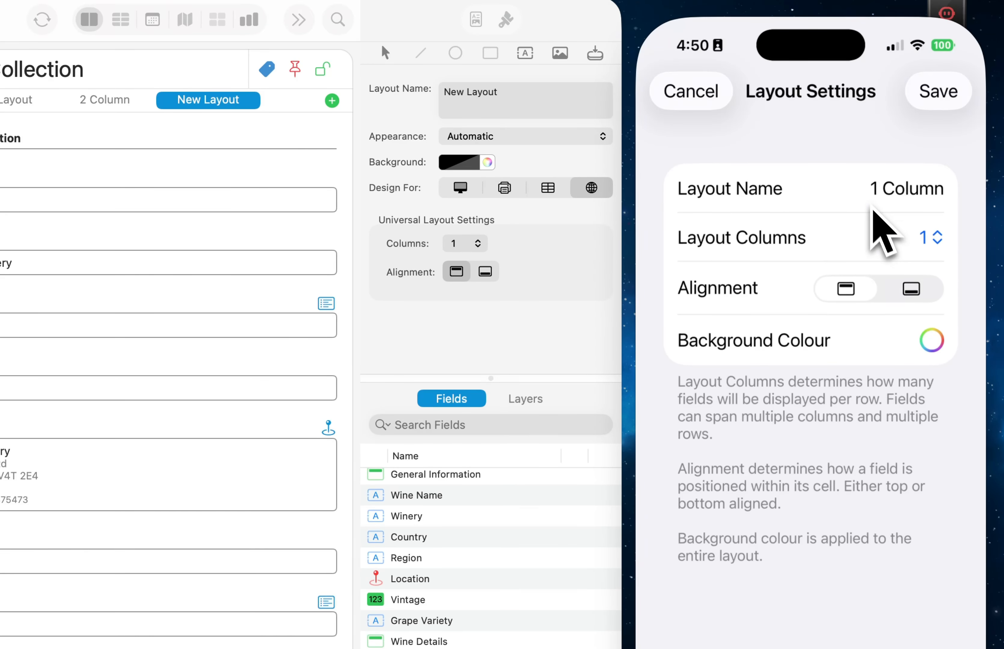
{"action": "left_click", "coordinate": [938, 245]}
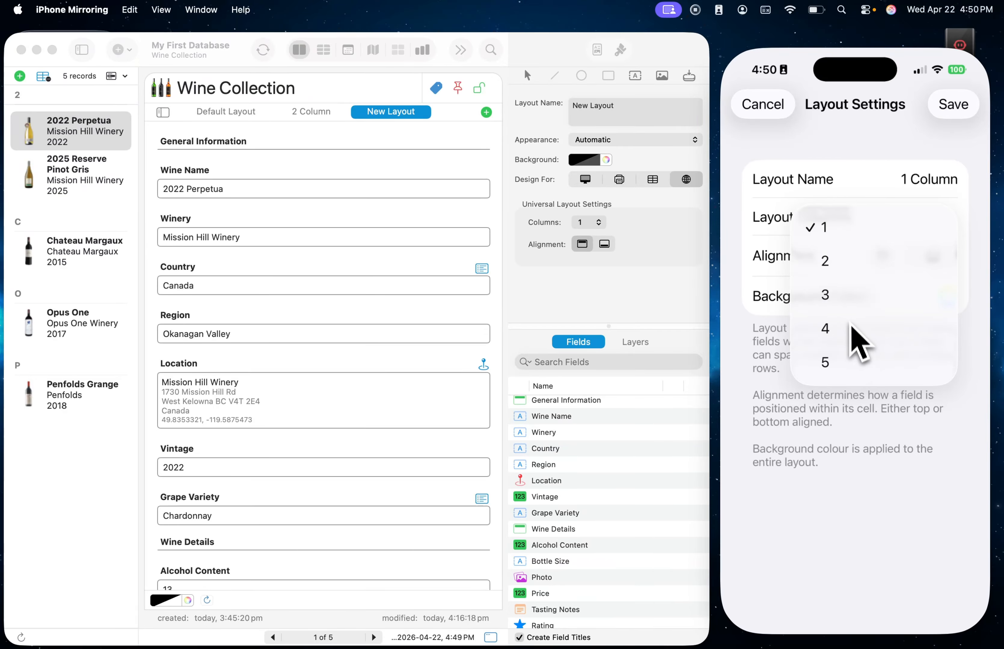
{"action": "left_click", "coordinate": [876, 161]}
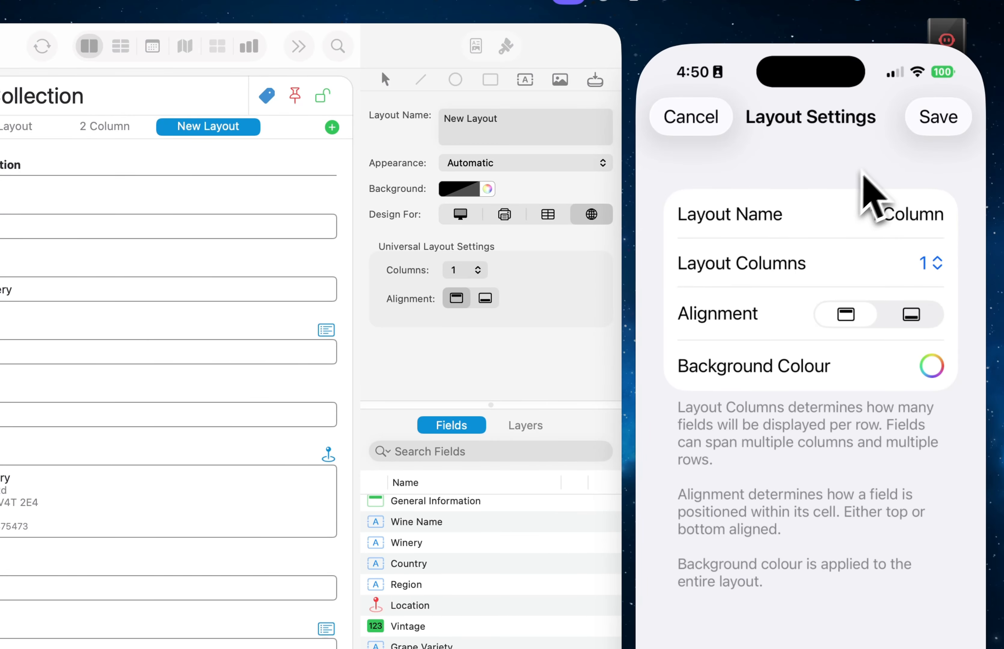
{"action": "left_click", "coordinate": [939, 122]}
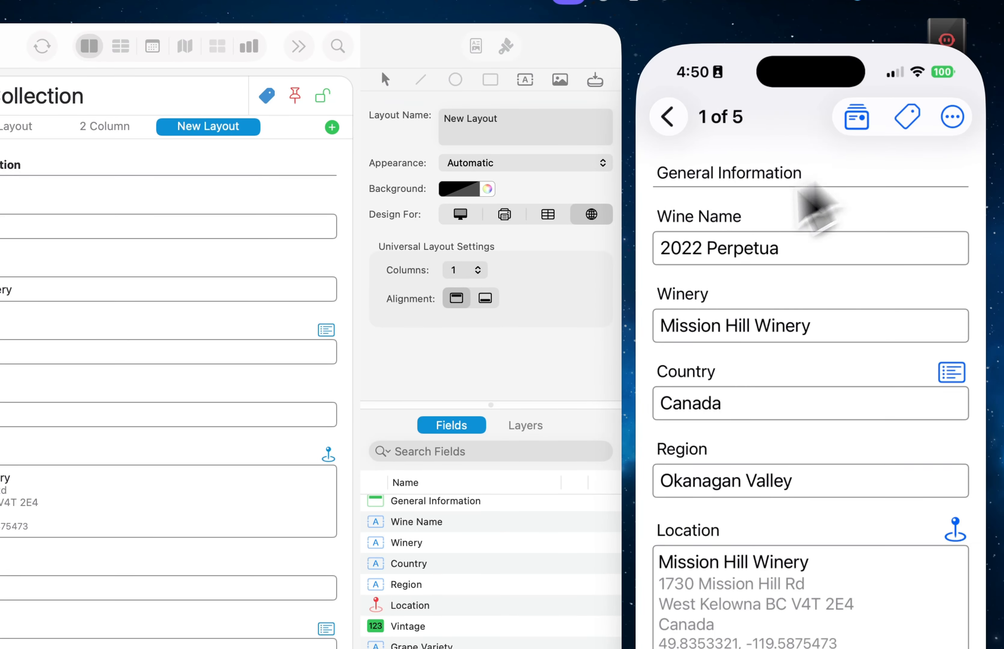
- Check the renamed layout on the Mac and look over the layout options on the iPhone
{"action": "left_click", "coordinate": [556, 347]}
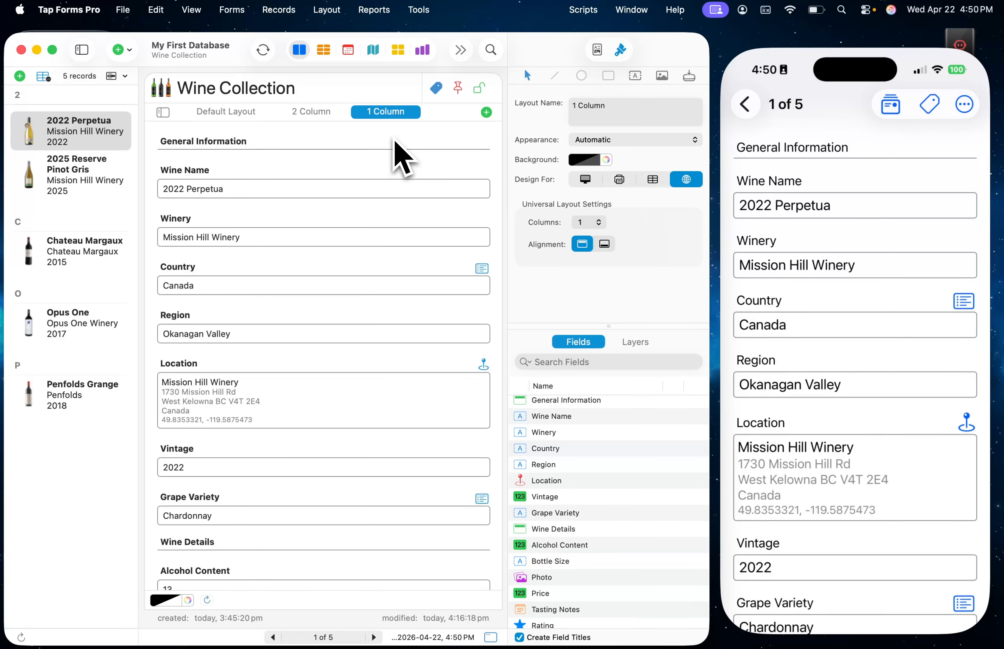
{"action": "left_click", "coordinate": [890, 112]}
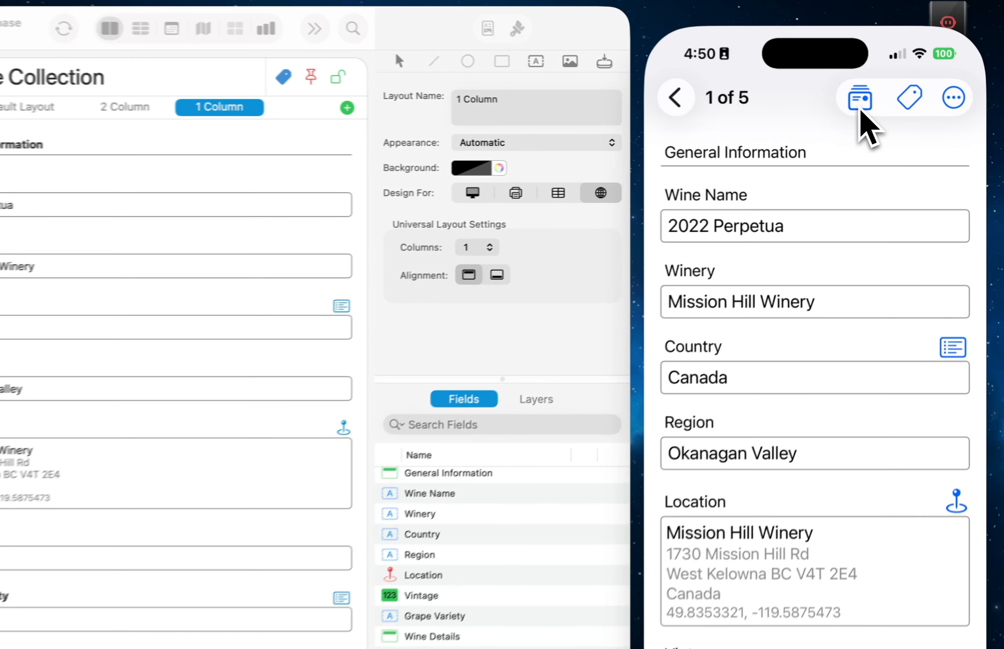
{"action": "left_click", "coordinate": [860, 109]}
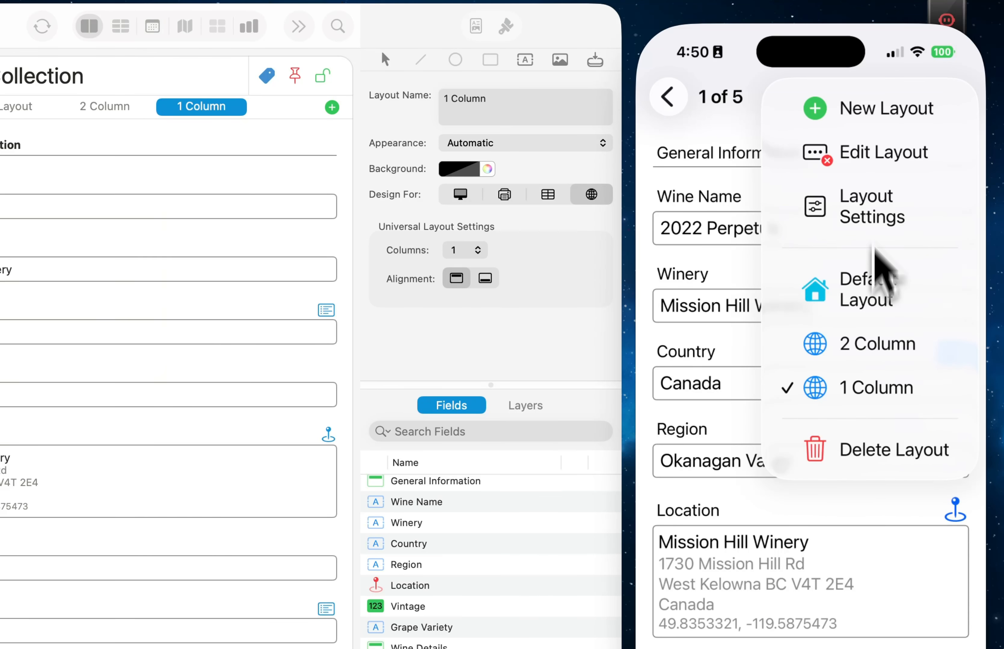
{"action": "left_click", "coordinate": [747, 135]}
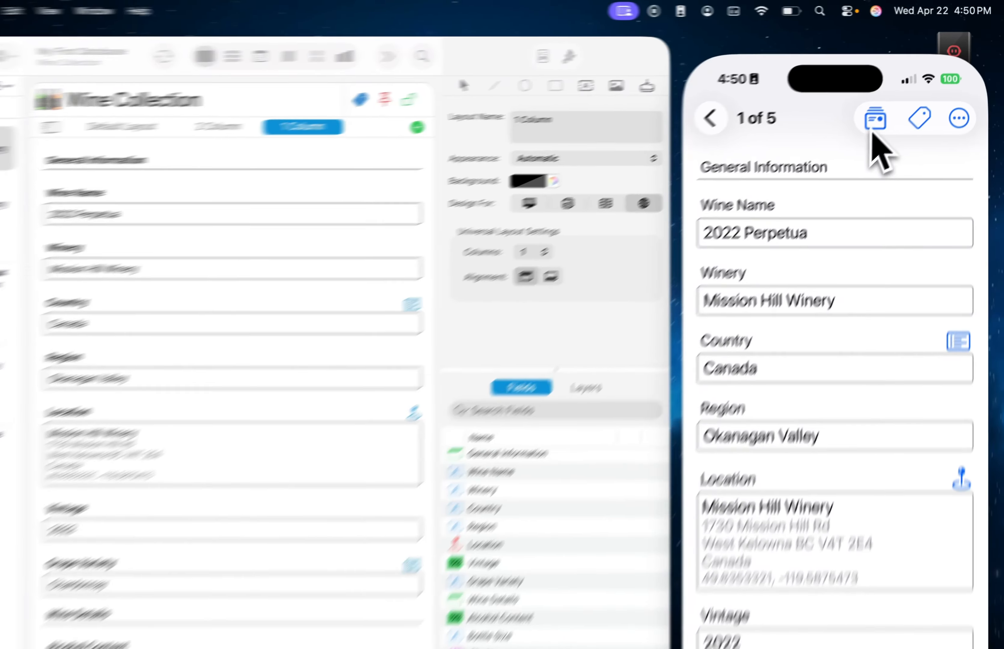
- Start editing the 1 Column layout on the iPhone and view the General Information heading's span, fill and stroke options
{"action": "left_click", "coordinate": [890, 104]}
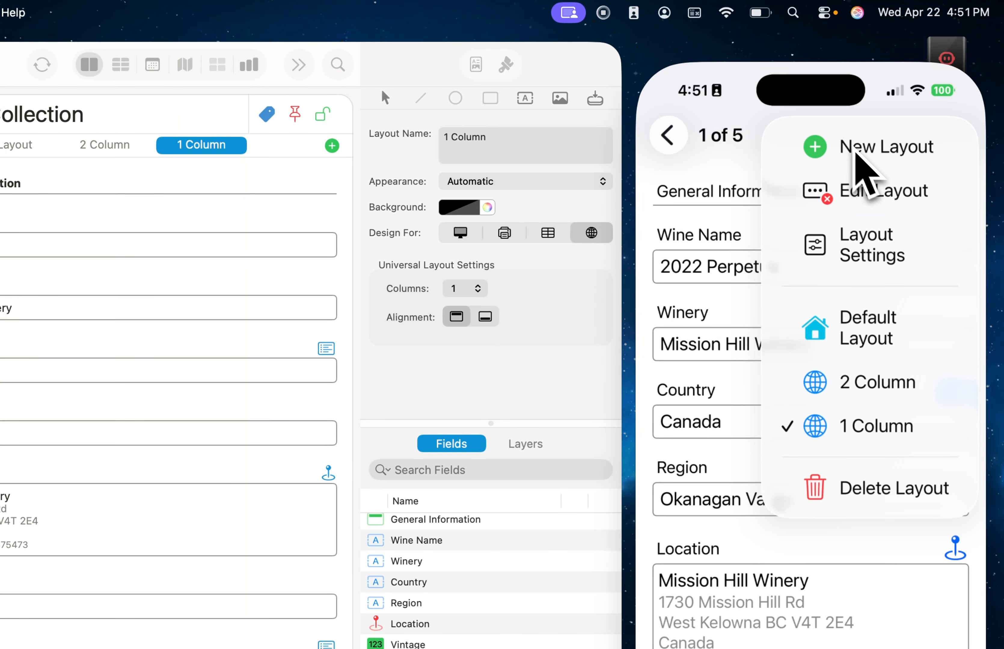
{"action": "left_click", "coordinate": [864, 195]}
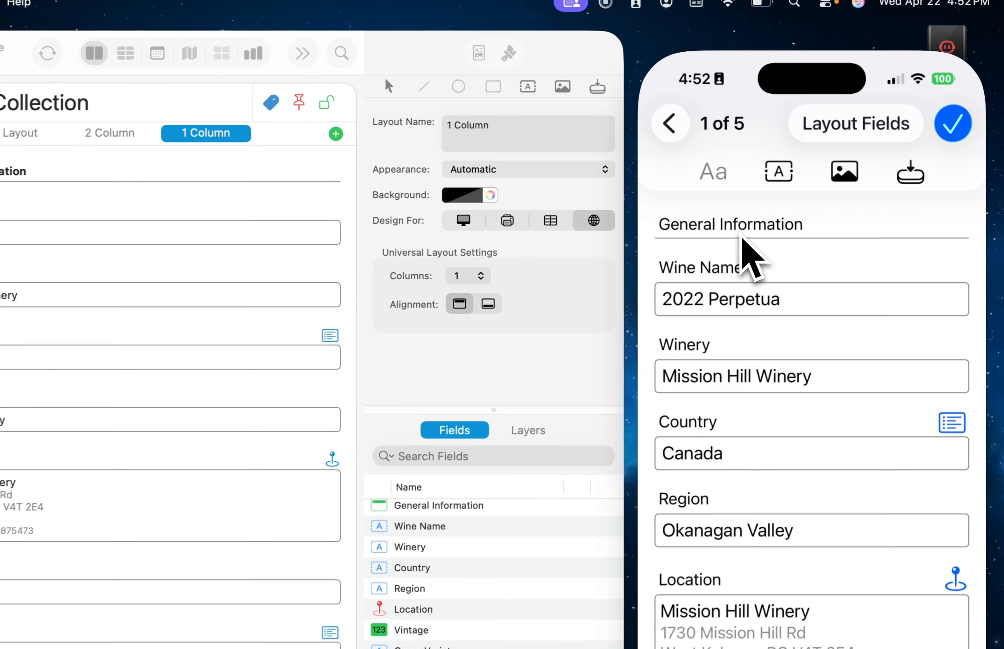
{"action": "left_click", "coordinate": [760, 229]}
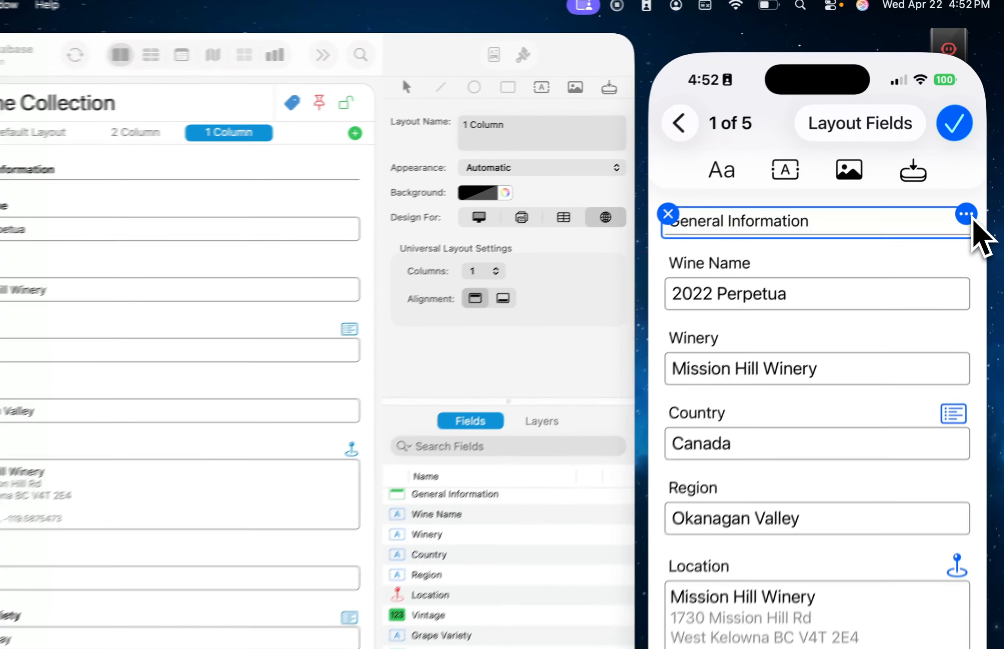
{"action": "left_click", "coordinate": [973, 177]}
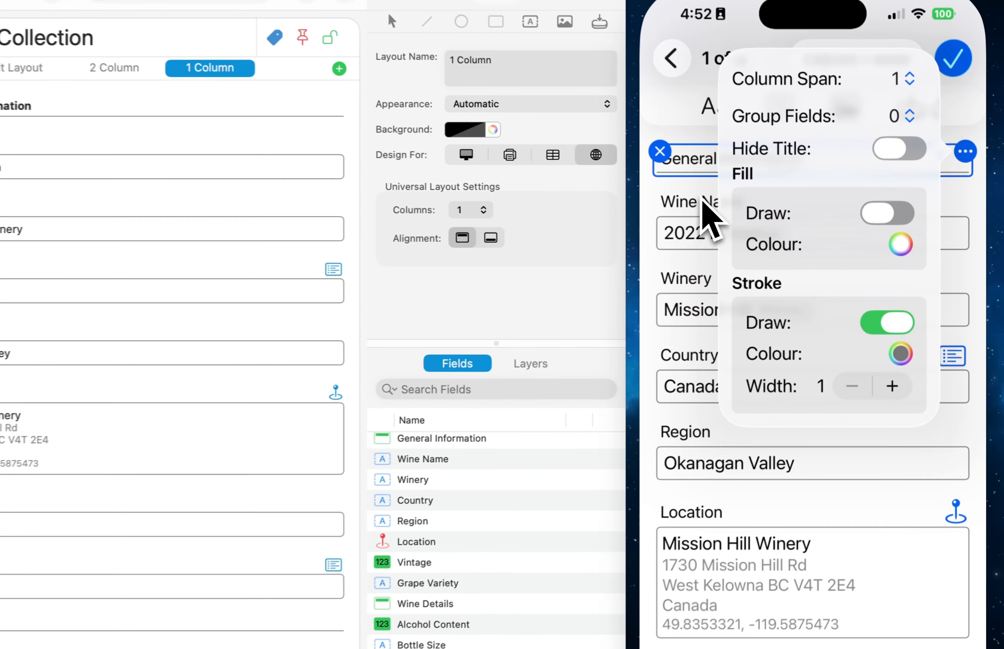
{"action": "left_click", "coordinate": [768, 212]}
{"action": "left_click", "coordinate": [768, 212]}
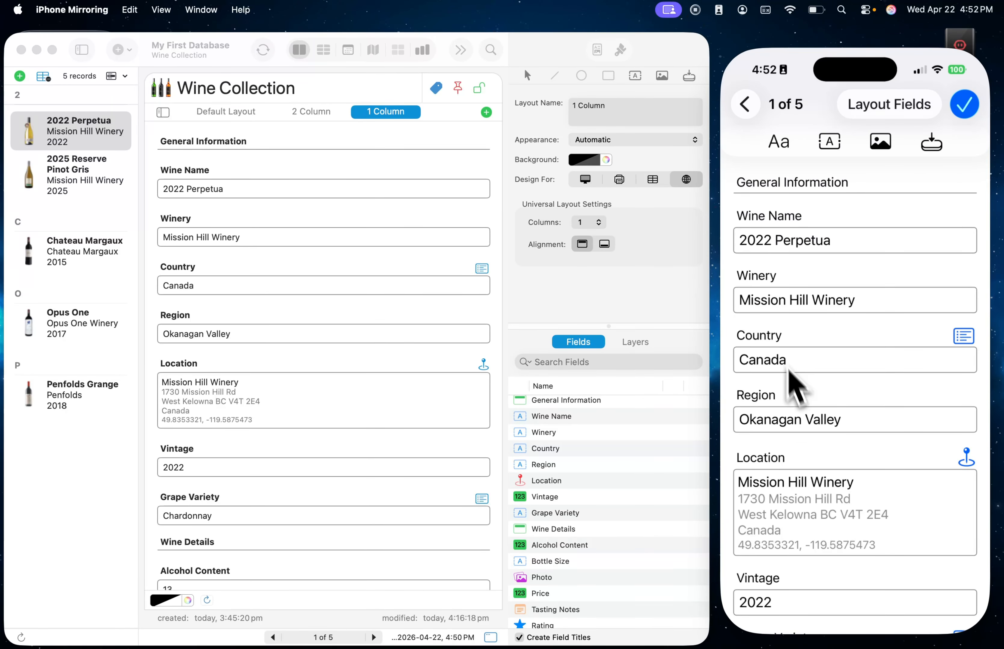
- Move the Location field between Country and Region in the iPhone layout and check the new field order
{"action": "left_click_drag", "start_coordinate": [857, 533], "coordinate": [853, 392]}
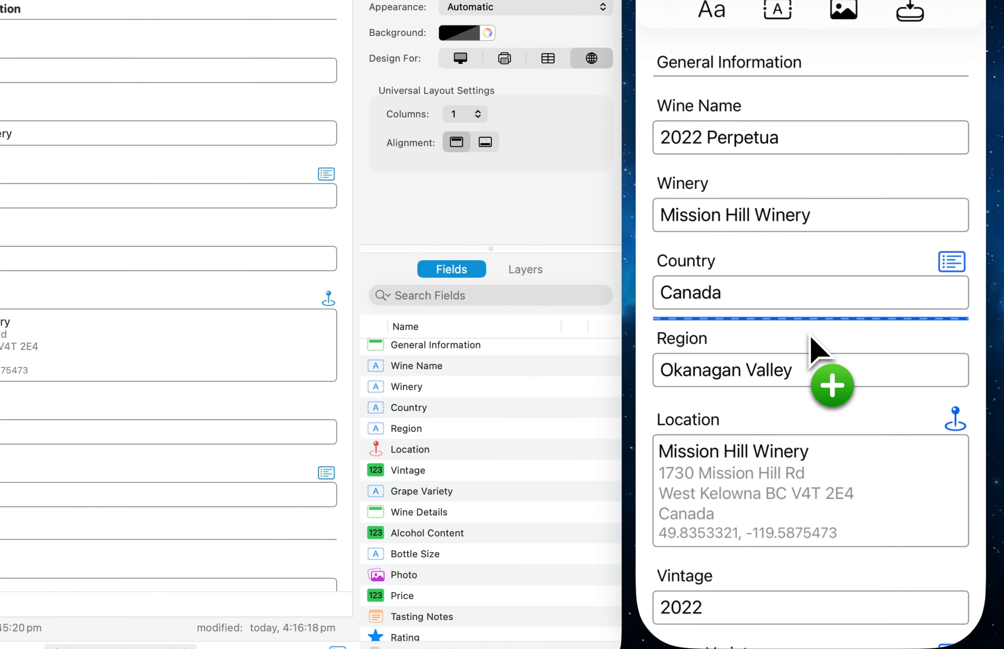
{"action": "left_click_drag", "start_coordinate": [808, 335], "coordinate": [810, 348]}
{"action": "scroll", "coordinate": [813, 359], "scroll_direction": "down", "scroll_amount": 3}
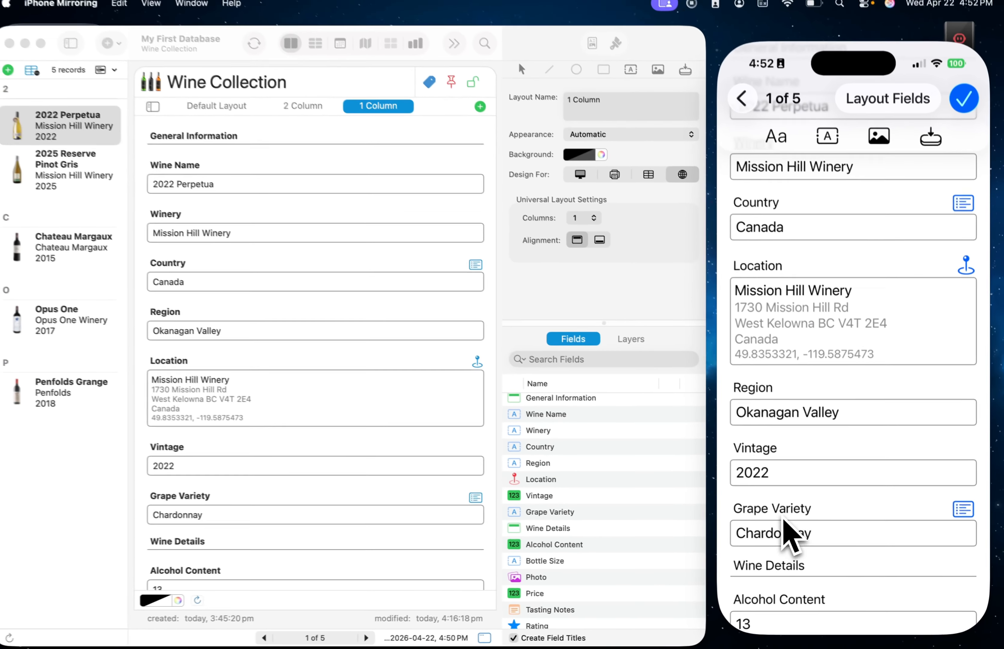
{"action": "scroll", "coordinate": [780, 451], "scroll_direction": "up", "scroll_amount": 3}
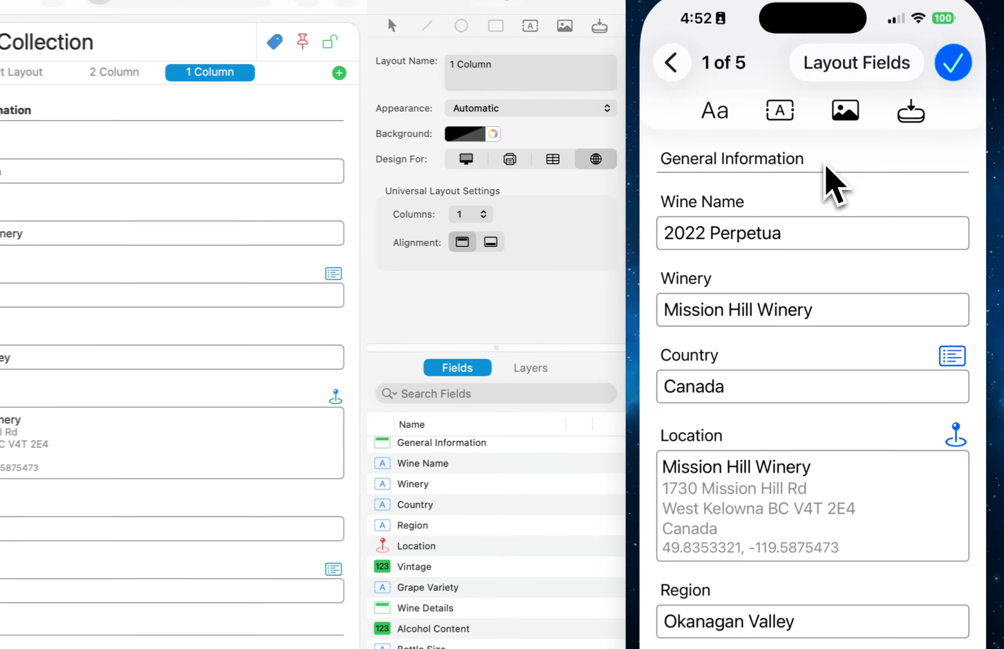
- Group seven fields under the General Information heading on the iPhone and check the extent of the group
{"action": "left_click", "coordinate": [863, 184]}
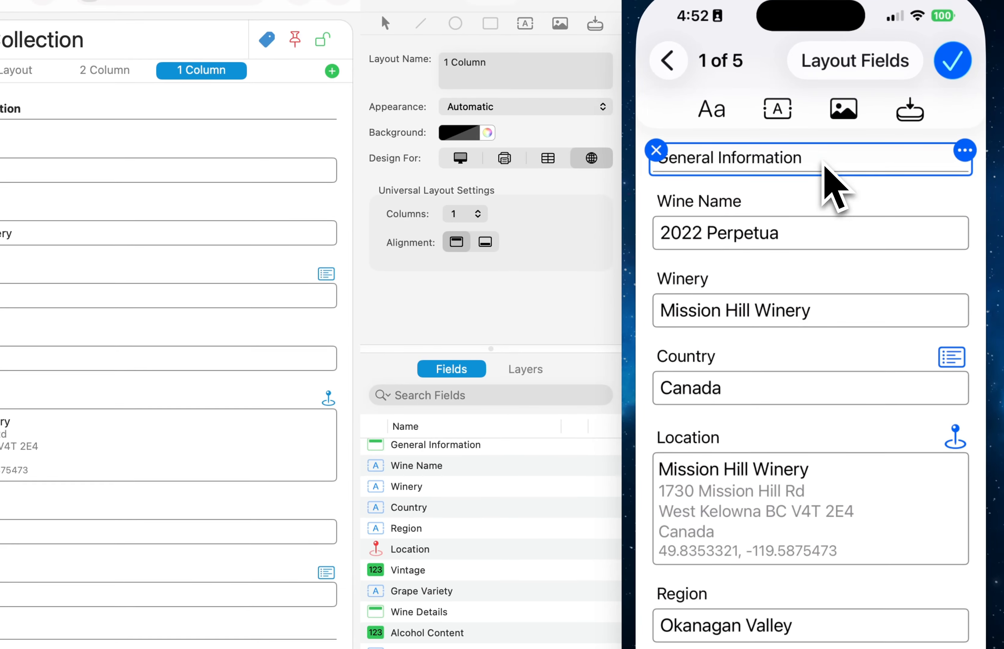
{"action": "left_click", "coordinate": [958, 157]}
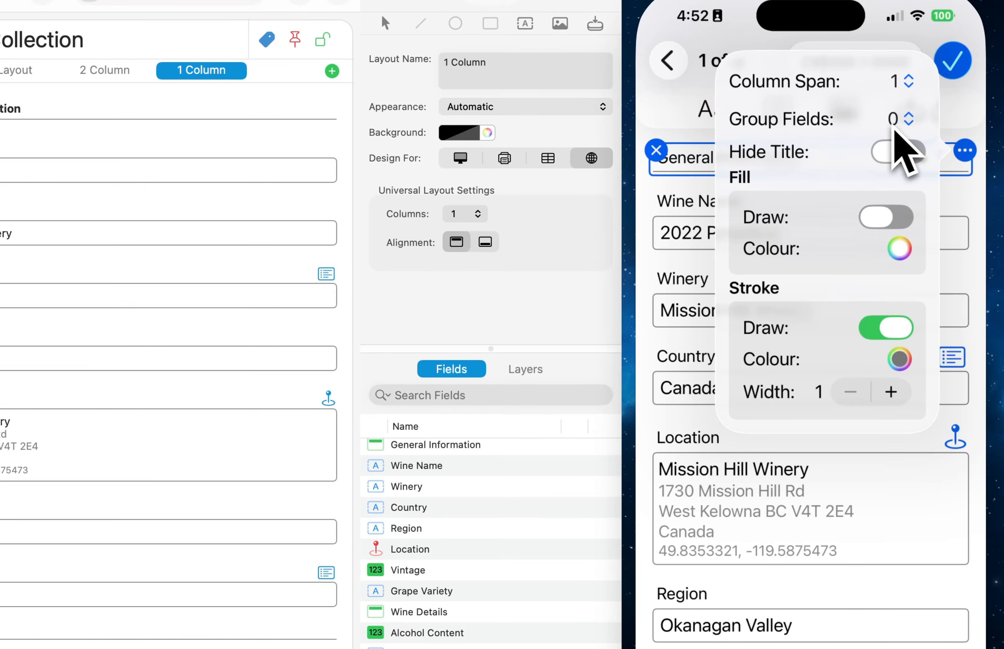
{"action": "left_click", "coordinate": [904, 122]}
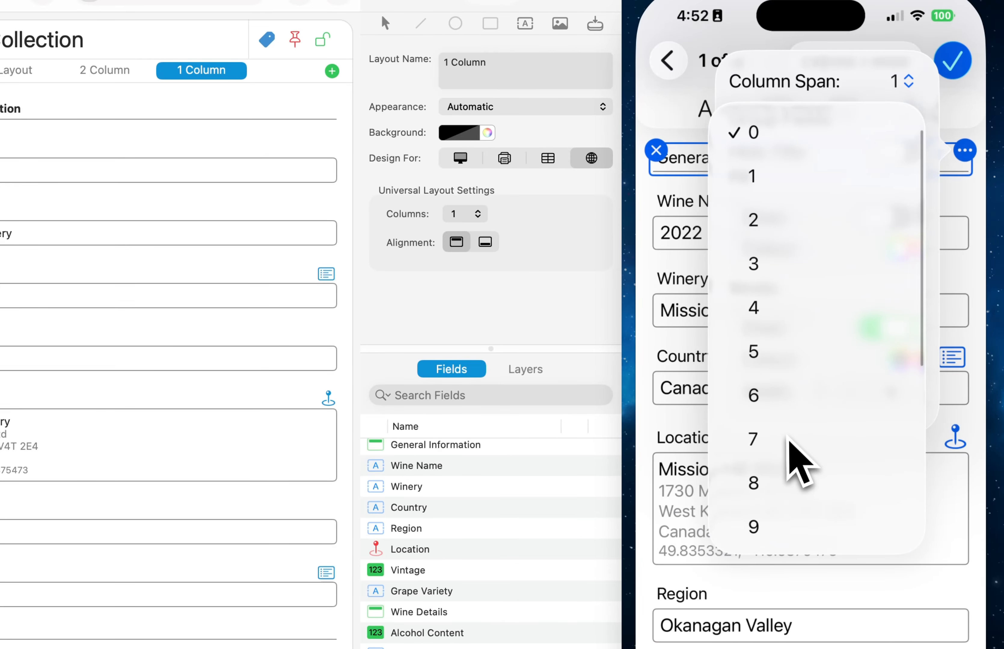
{"action": "left_click", "coordinate": [787, 441]}
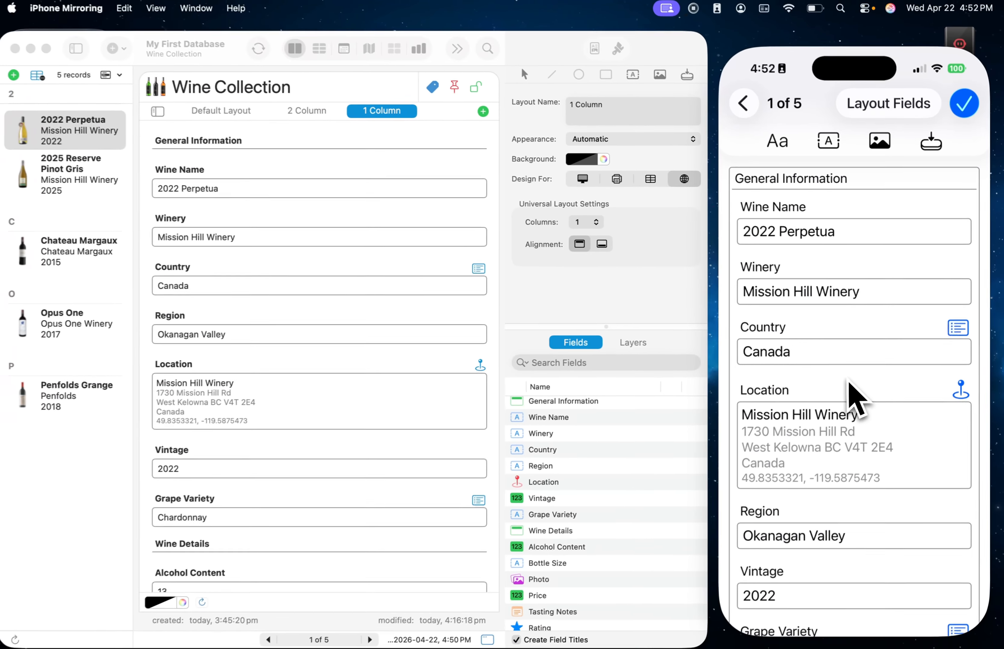
{"action": "scroll", "coordinate": [807, 425], "scroll_direction": "down", "scroll_amount": 5}
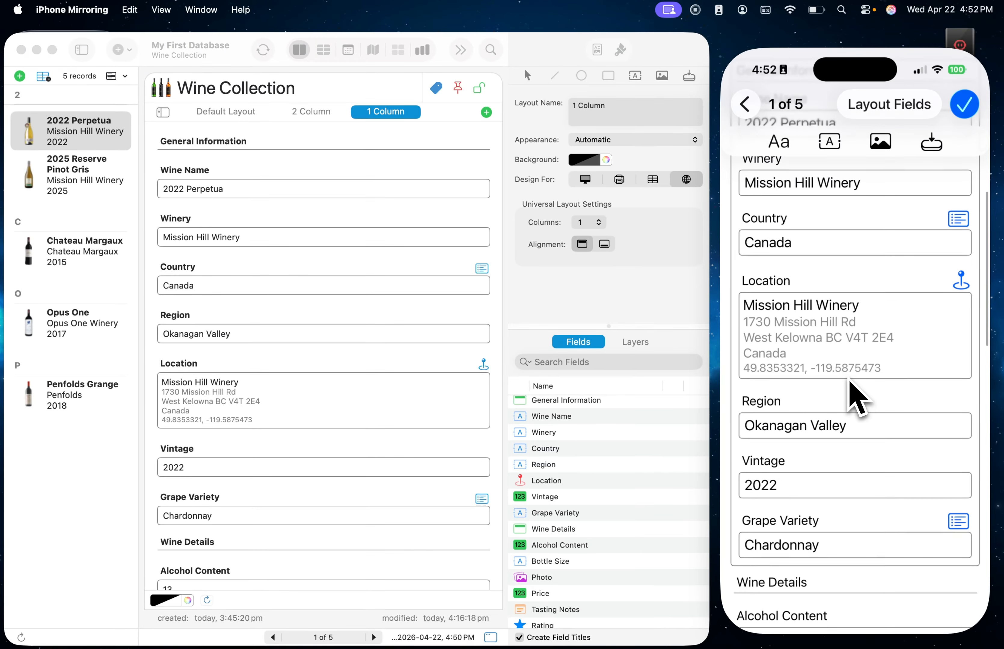
{"action": "scroll", "coordinate": [856, 398], "scroll_direction": "down", "scroll_amount": 2}
{"action": "scroll", "coordinate": [856, 398], "scroll_direction": "up", "scroll_amount": 5}
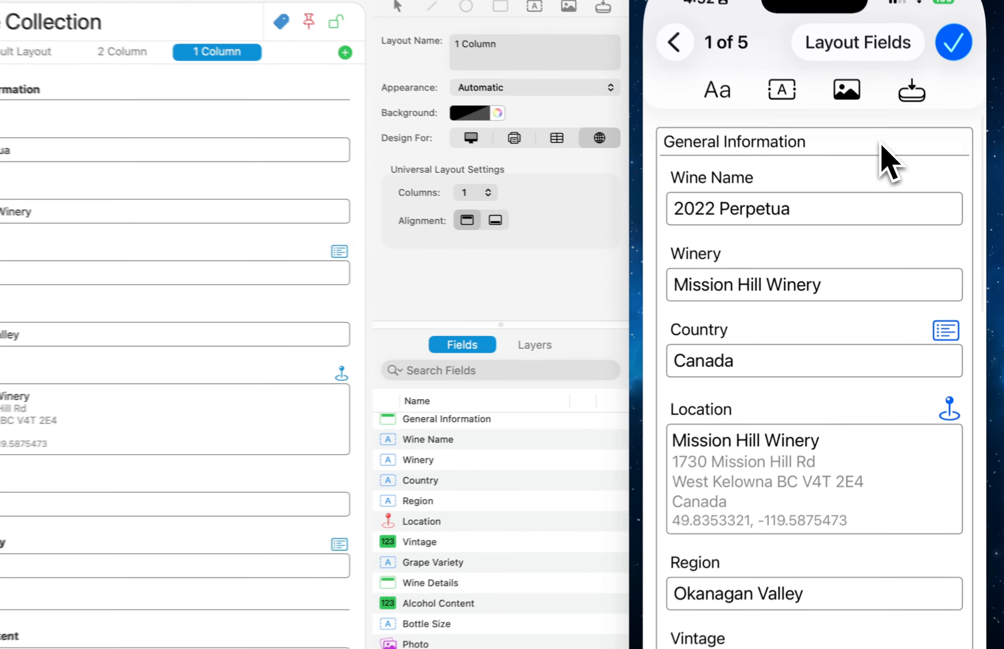
- Set the General Information group's fill colour to pale blue on the iPhone
{"action": "left_click", "coordinate": [907, 185]}
{"action": "left_click", "coordinate": [965, 134]}
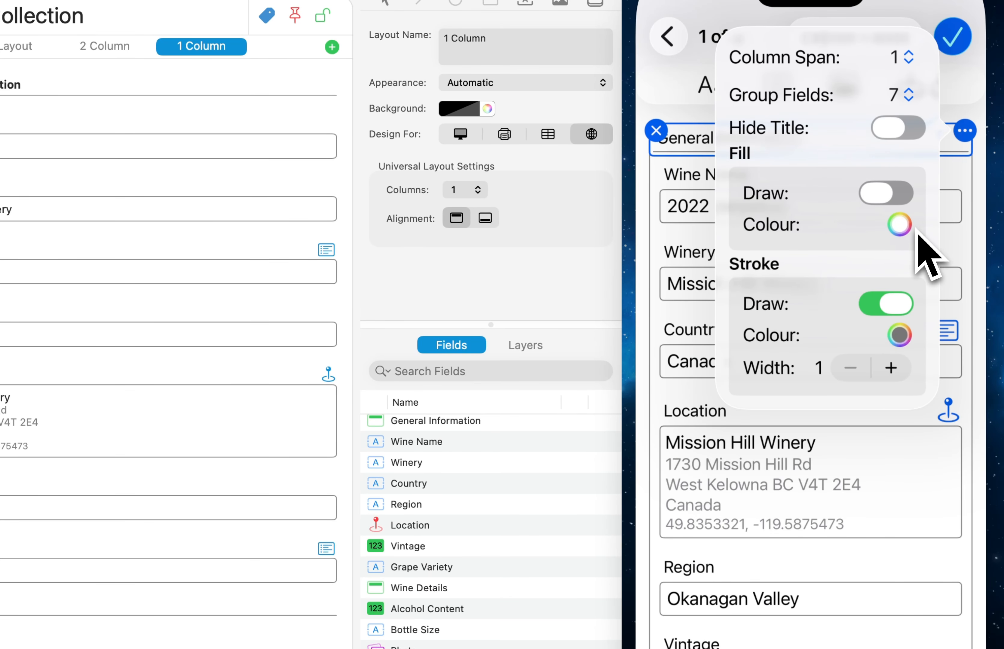
{"action": "left_click", "coordinate": [901, 231]}
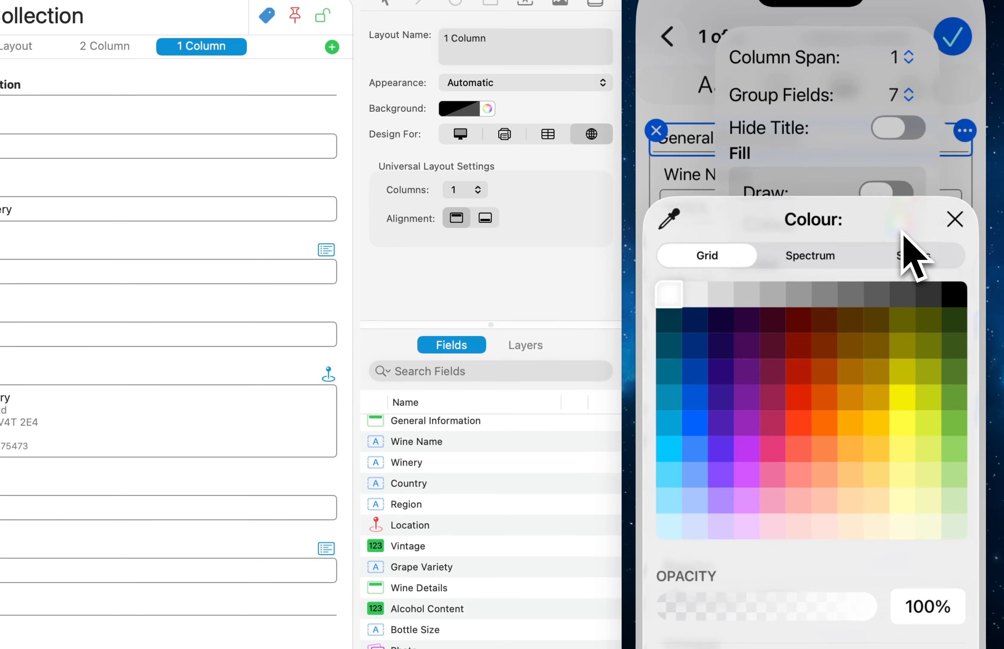
{"action": "left_click", "coordinate": [669, 509]}
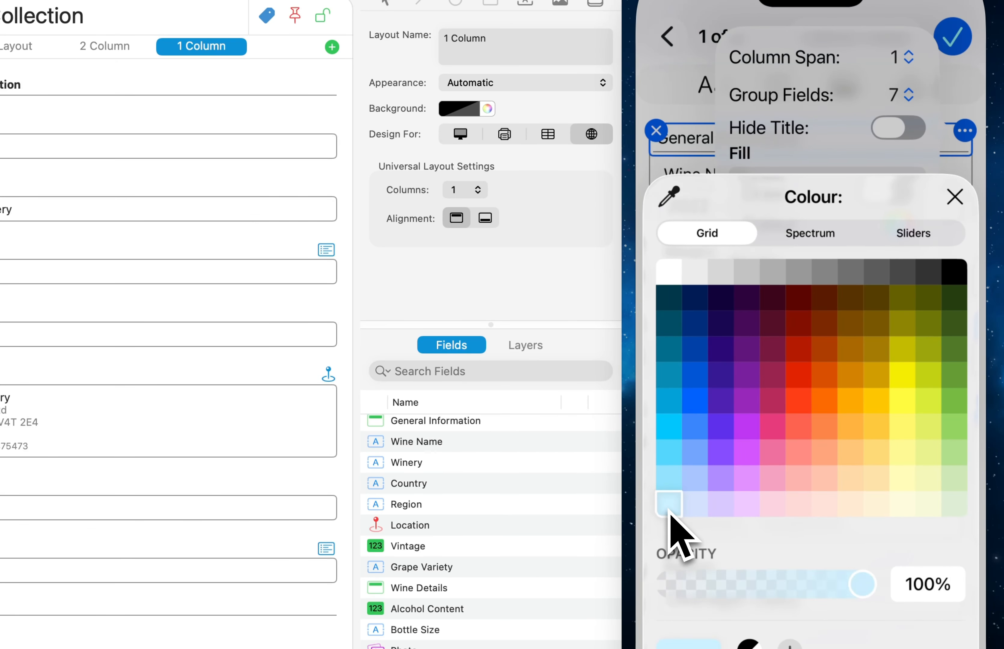
{"action": "left_click", "coordinate": [954, 201]}
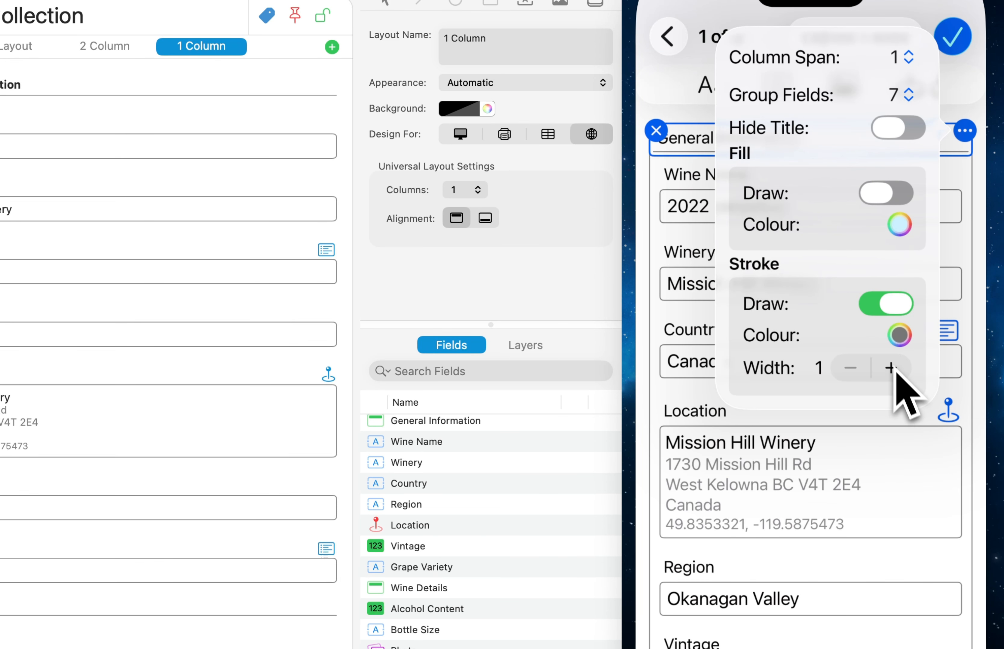
- Set the General Information group's stroke colour to purple and its stroke width to 2
{"action": "left_click", "coordinate": [901, 339]}
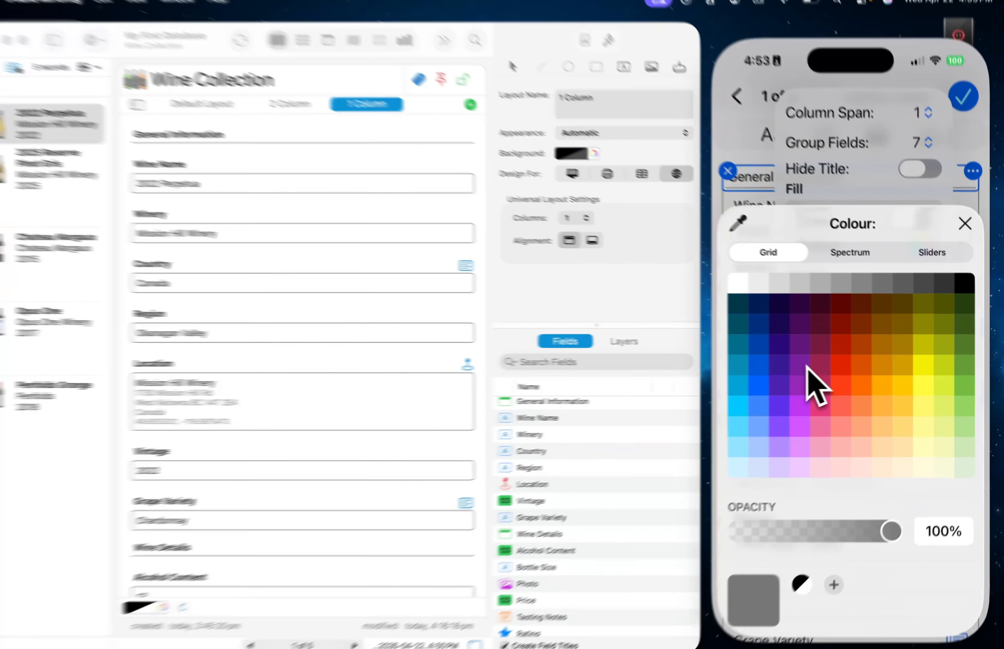
{"action": "left_click", "coordinate": [806, 366]}
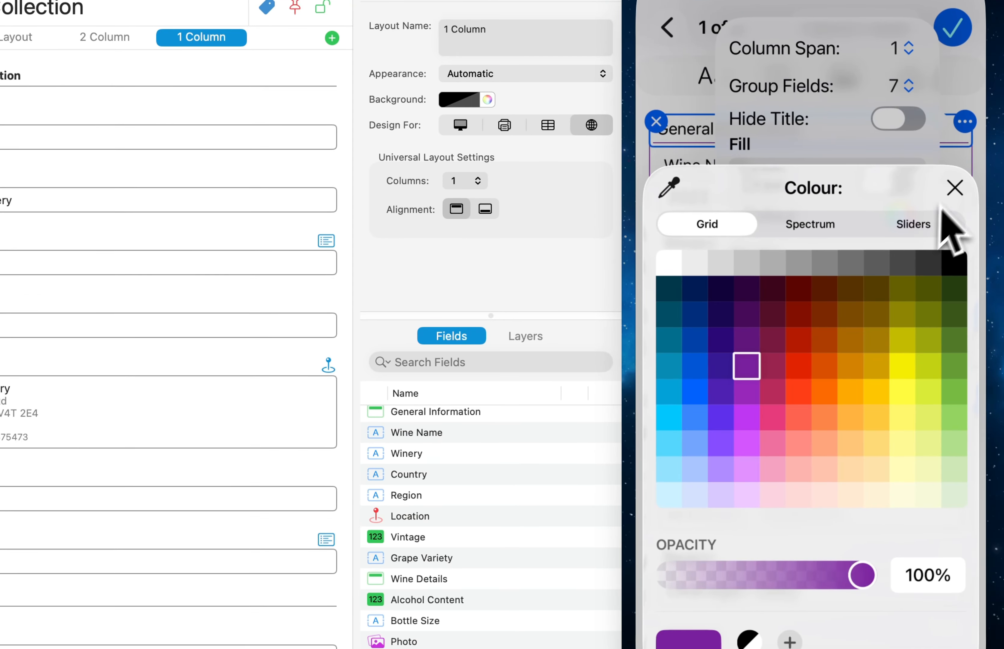
{"action": "left_click", "coordinate": [954, 188]}
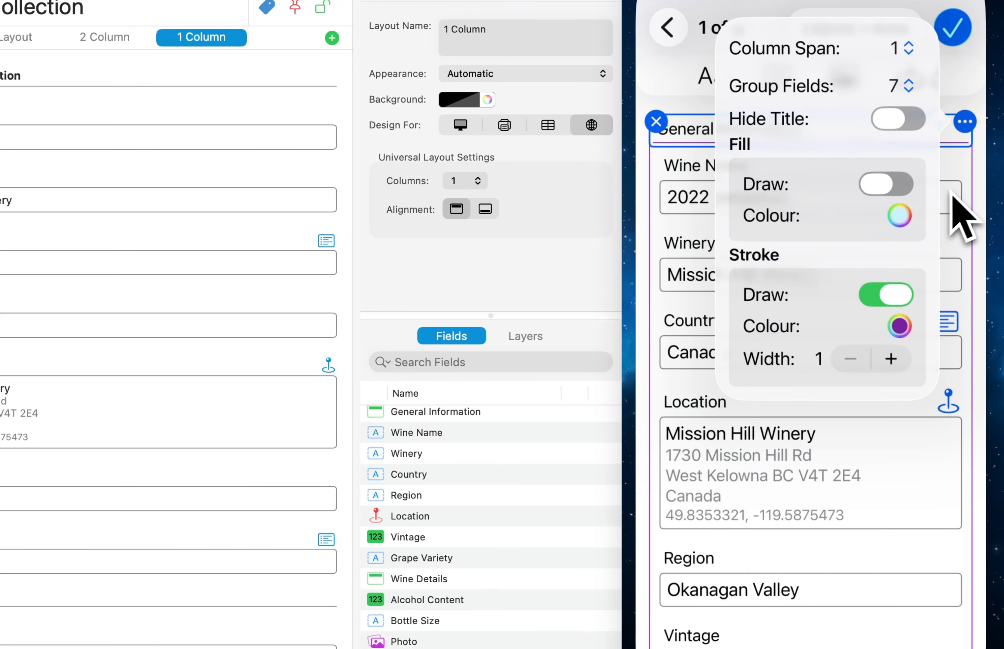
{"action": "left_click", "coordinate": [891, 359]}
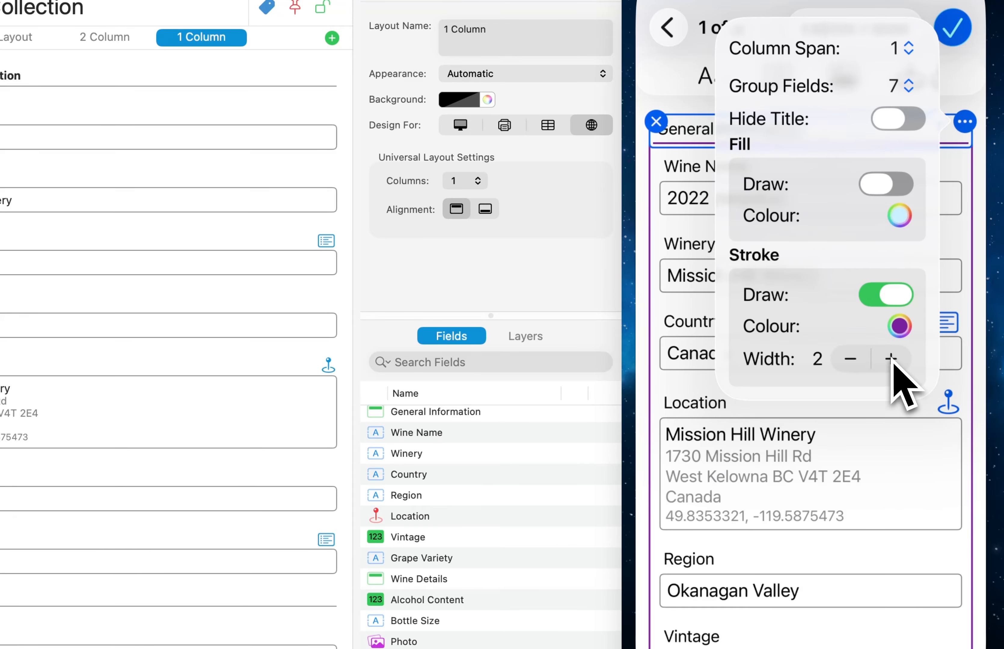
- Turn on fill drawing for the General Information group and set its fill colour to pale yellow
{"action": "left_click", "coordinate": [885, 189]}
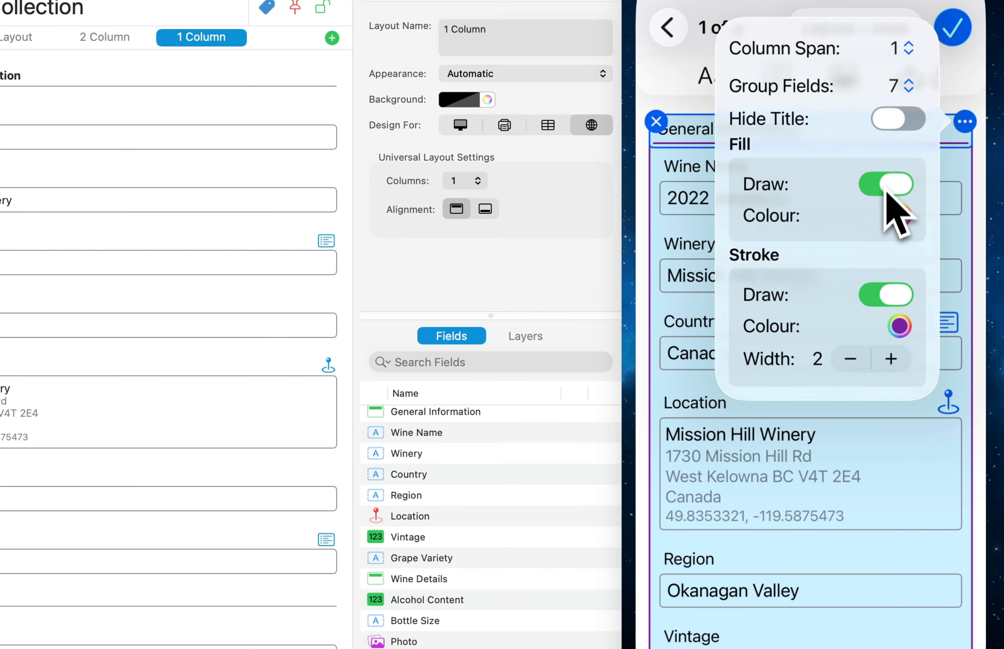
{"action": "left_click", "coordinate": [900, 216]}
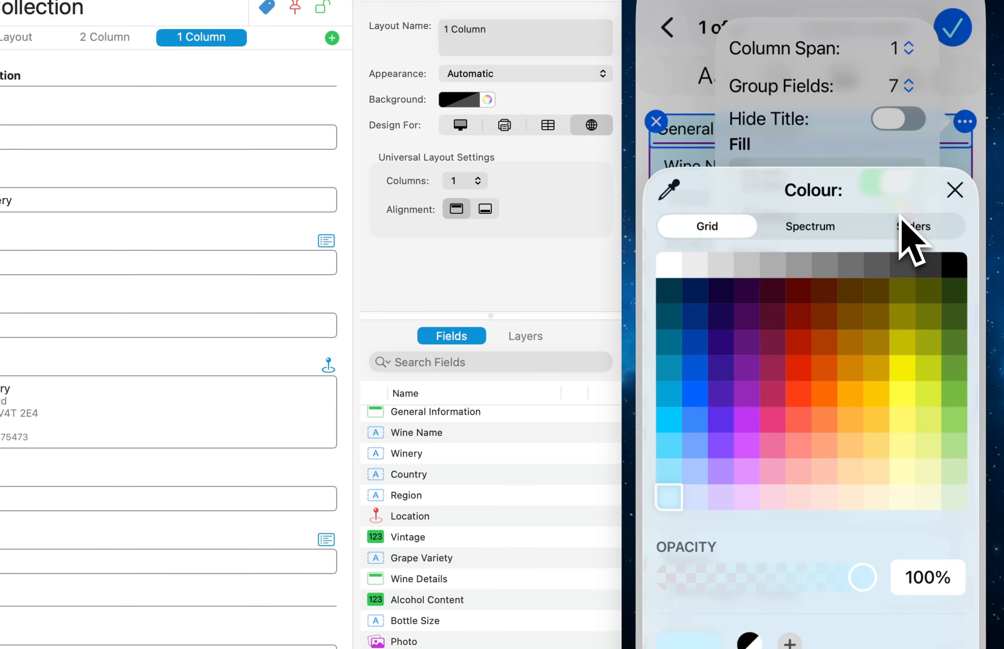
{"action": "left_click", "coordinate": [901, 497]}
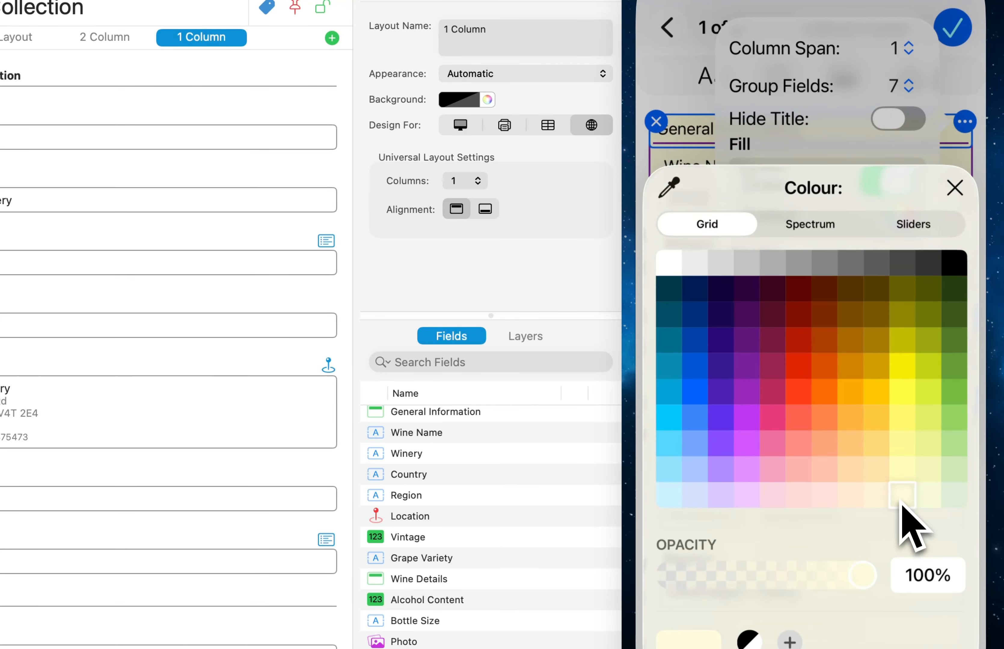
{"action": "left_click", "coordinate": [955, 188]}
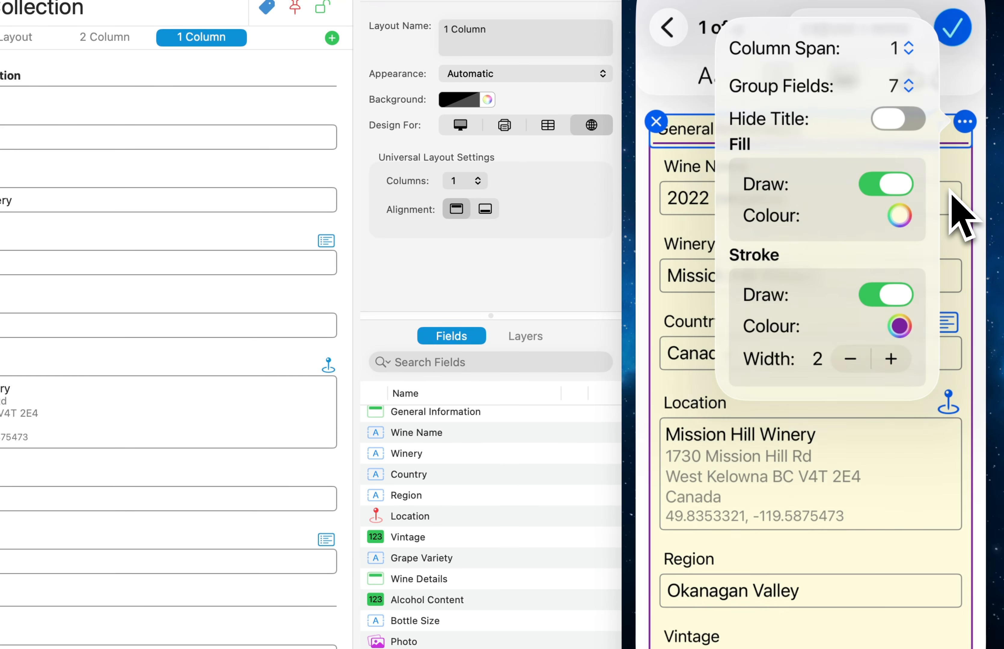
{"action": "left_click", "coordinate": [921, 432]}
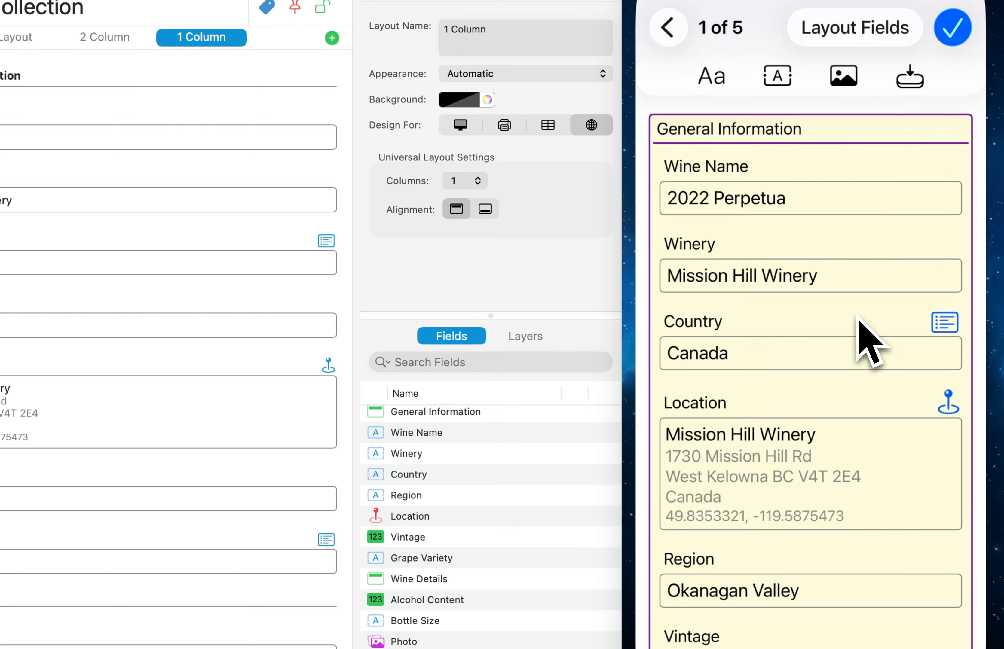
- Switch to Tap Forms Pro on the Mac and enable a white fill for all seven fields from Wine Name to Grape Variety
{"action": "left_click", "coordinate": [549, 302]}
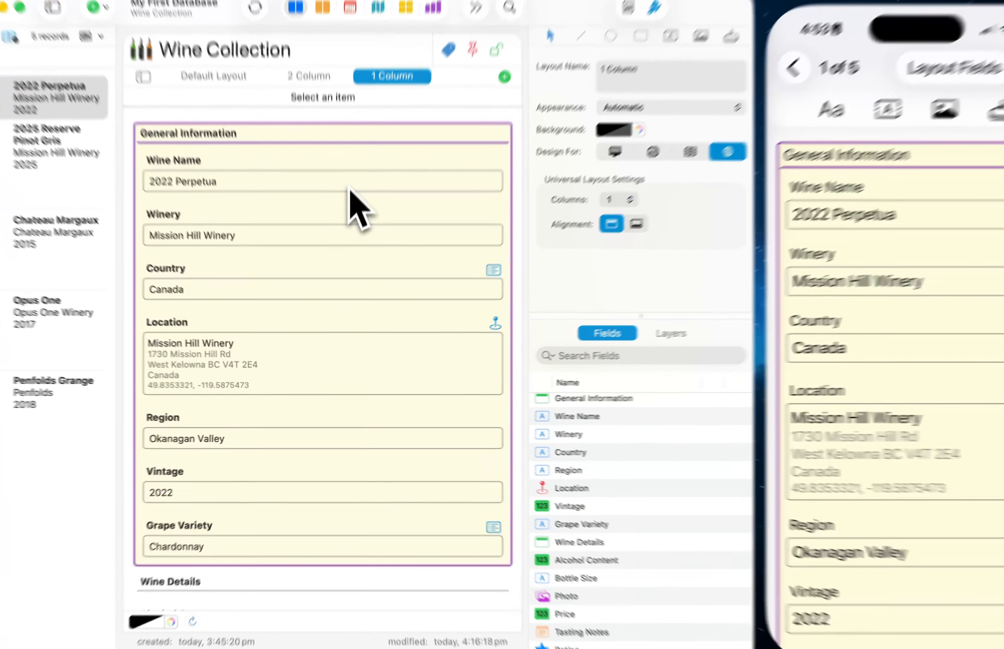
{"action": "left_click", "coordinate": [348, 213]}
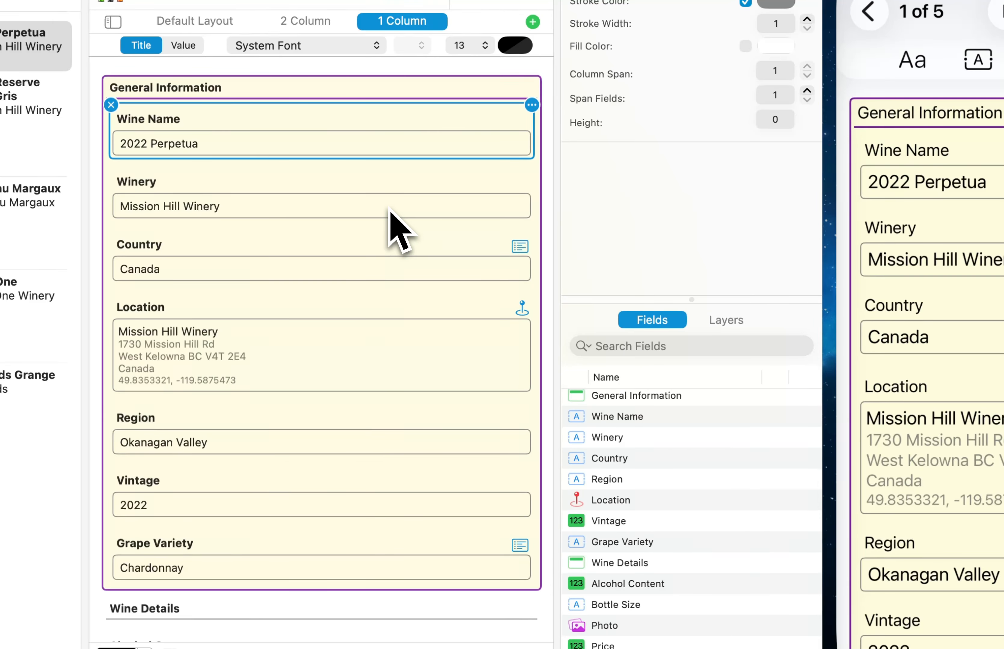
{"action": "left_click", "coordinate": [389, 210], "text": "shift"}
{"action": "left_click", "coordinate": [372, 270], "text": "shift"}
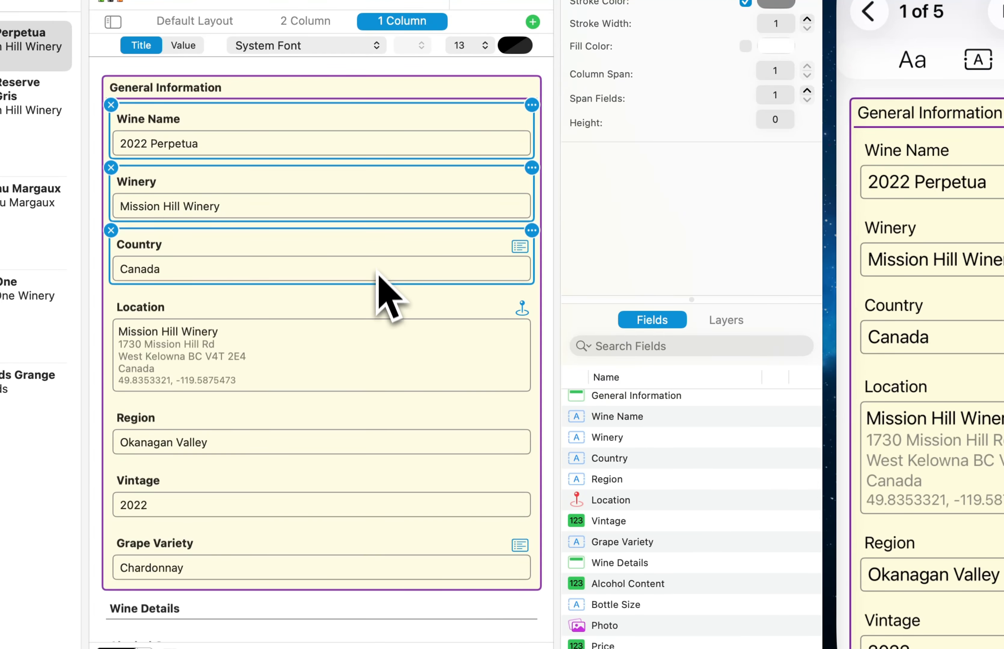
{"action": "left_click", "coordinate": [366, 361], "text": "shift"}
{"action": "left_click", "coordinate": [359, 441], "text": "shift"}
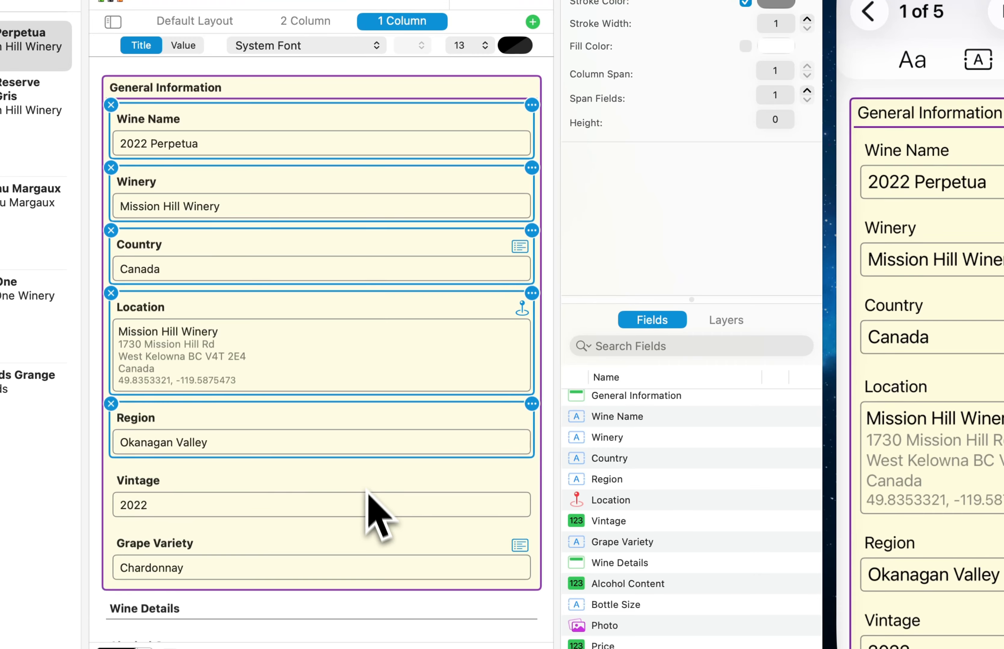
{"action": "left_click", "coordinate": [369, 508], "text": "shift"}
{"action": "left_click", "coordinate": [362, 569], "text": "shift"}
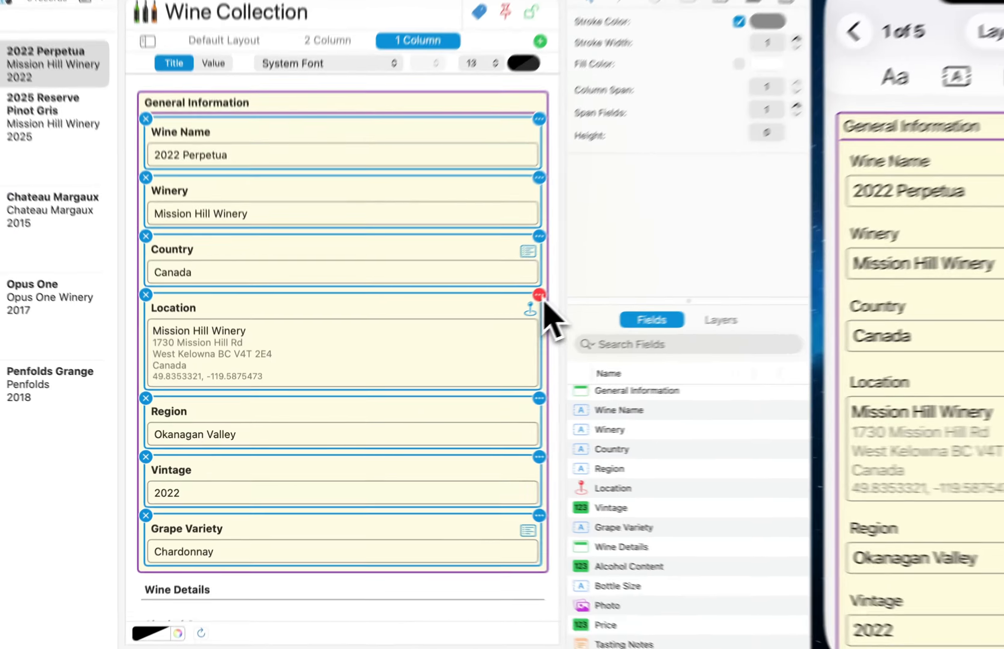
{"action": "left_click", "coordinate": [486, 321]}
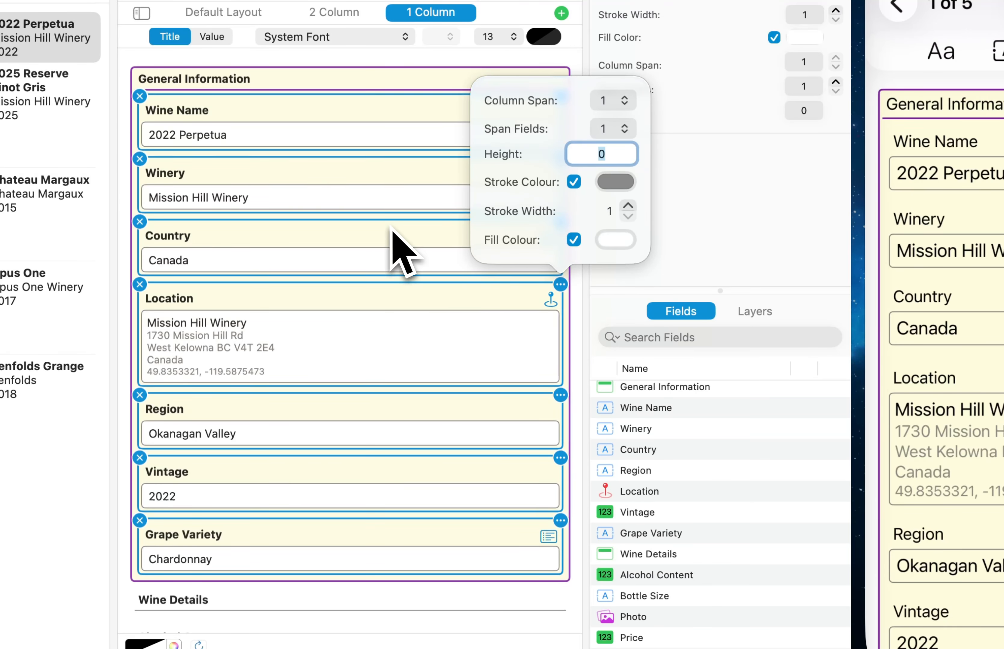
{"action": "left_click", "coordinate": [394, 241]}
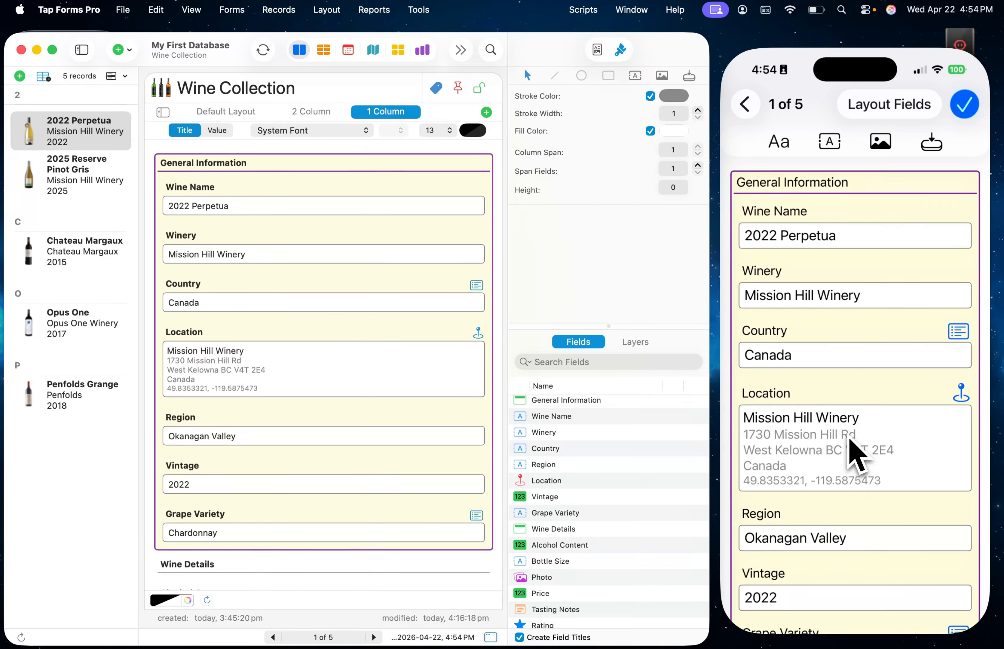
- Group the two fields beneath the Purchase Information section by setting its Group Fields value to 2
{"action": "scroll", "coordinate": [856, 455], "scroll_direction": "down", "scroll_amount": 10}
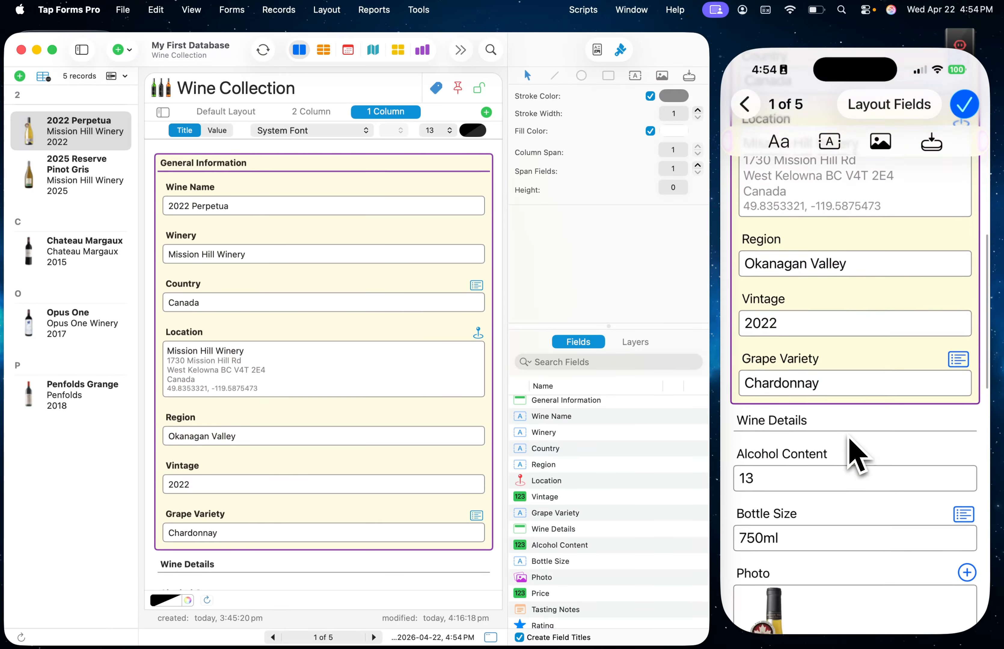
{"action": "scroll", "coordinate": [403, 454], "scroll_direction": "down", "scroll_amount": 7}
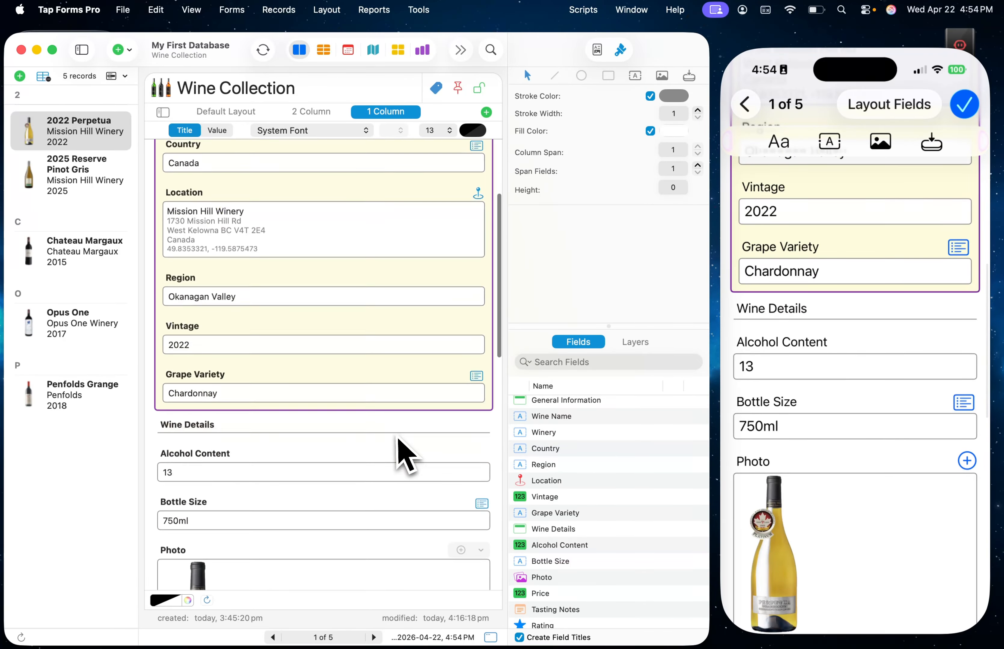
{"action": "scroll", "coordinate": [403, 455], "scroll_direction": "down", "scroll_amount": 2}
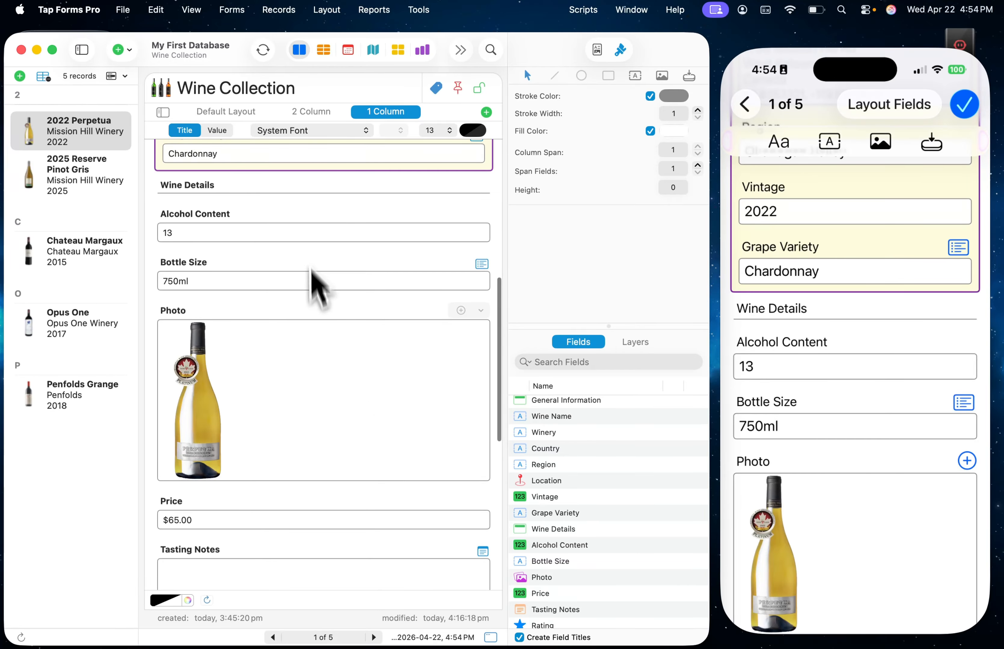
{"action": "scroll", "coordinate": [325, 377], "scroll_direction": "down", "scroll_amount": 1}
{"action": "scroll", "coordinate": [325, 377], "scroll_direction": "down", "scroll_amount": 7}
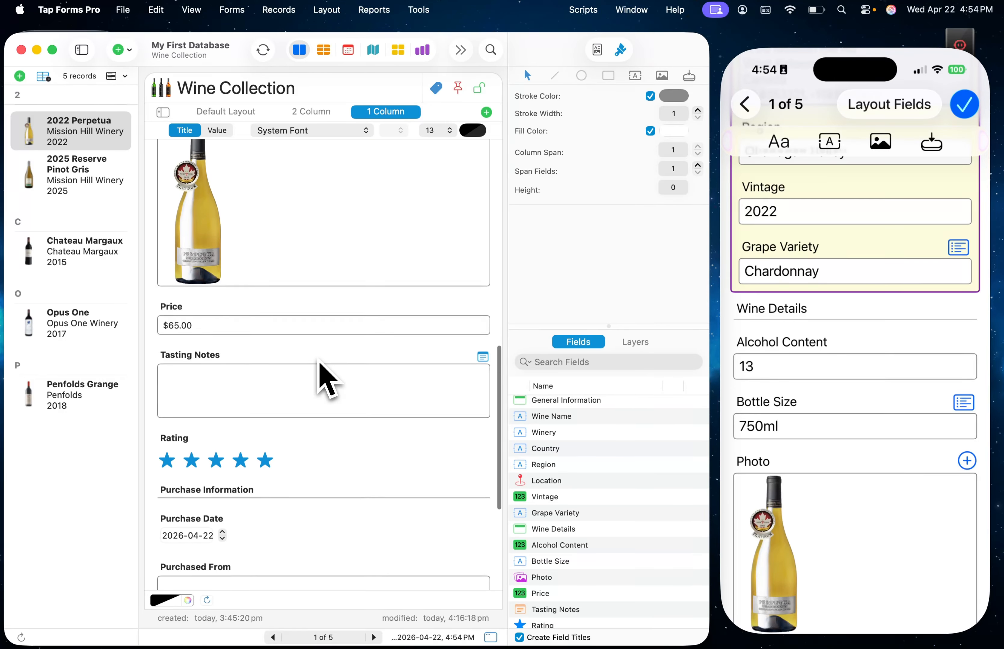
{"action": "scroll", "coordinate": [325, 377], "scroll_direction": "down", "scroll_amount": 1}
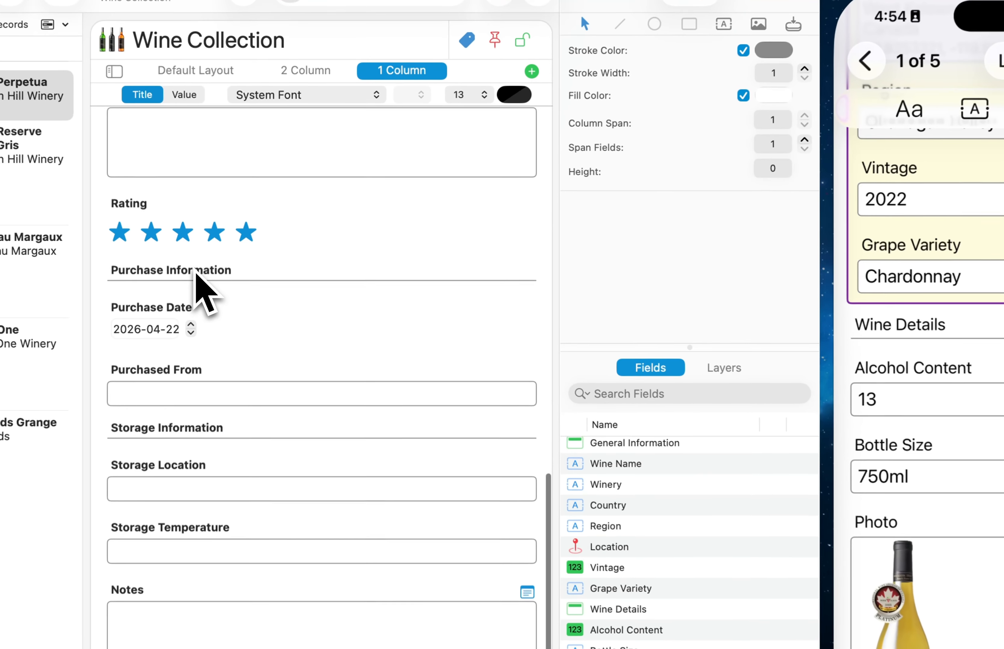
{"action": "left_click", "coordinate": [236, 272]}
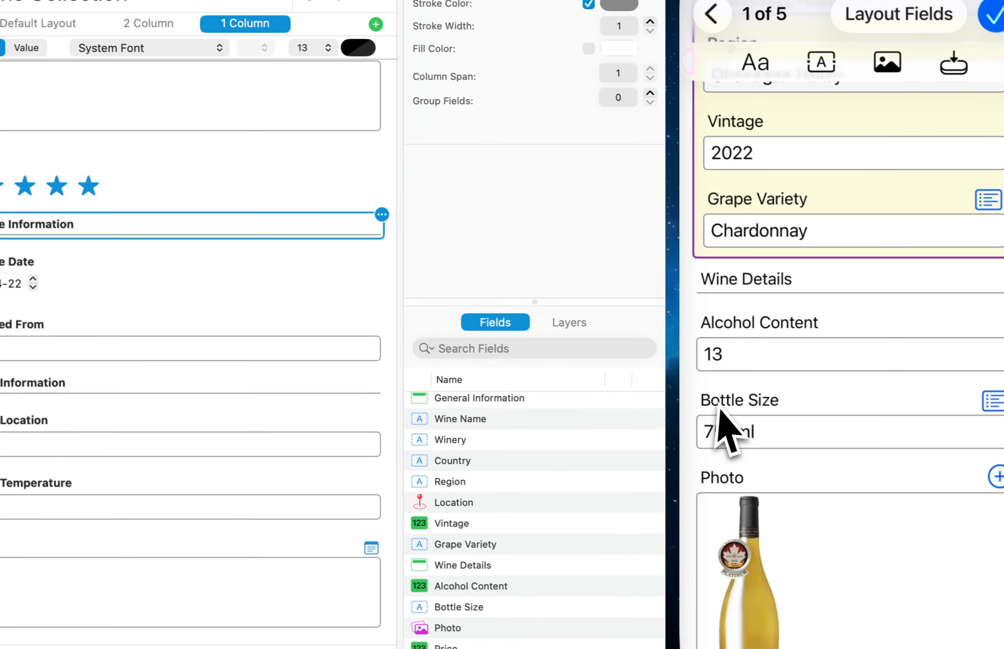
{"action": "scroll", "coordinate": [759, 408], "scroll_direction": "down", "scroll_amount": 5}
{"action": "scroll", "coordinate": [717, 405], "scroll_direction": "down", "scroll_amount": 5}
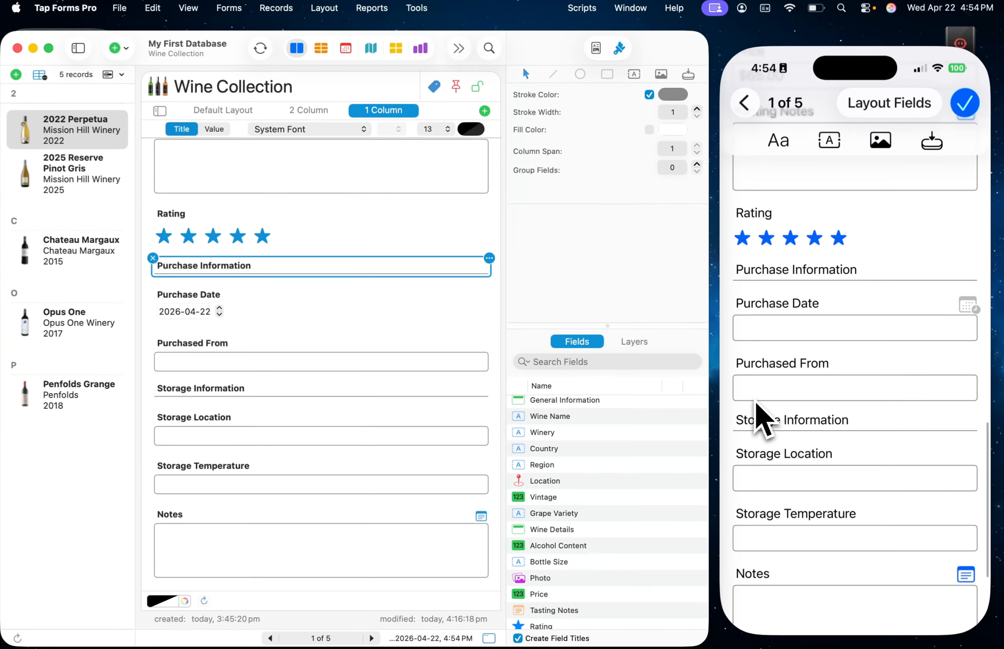
{"action": "scroll", "coordinate": [759, 413], "scroll_direction": "down", "scroll_amount": 2}
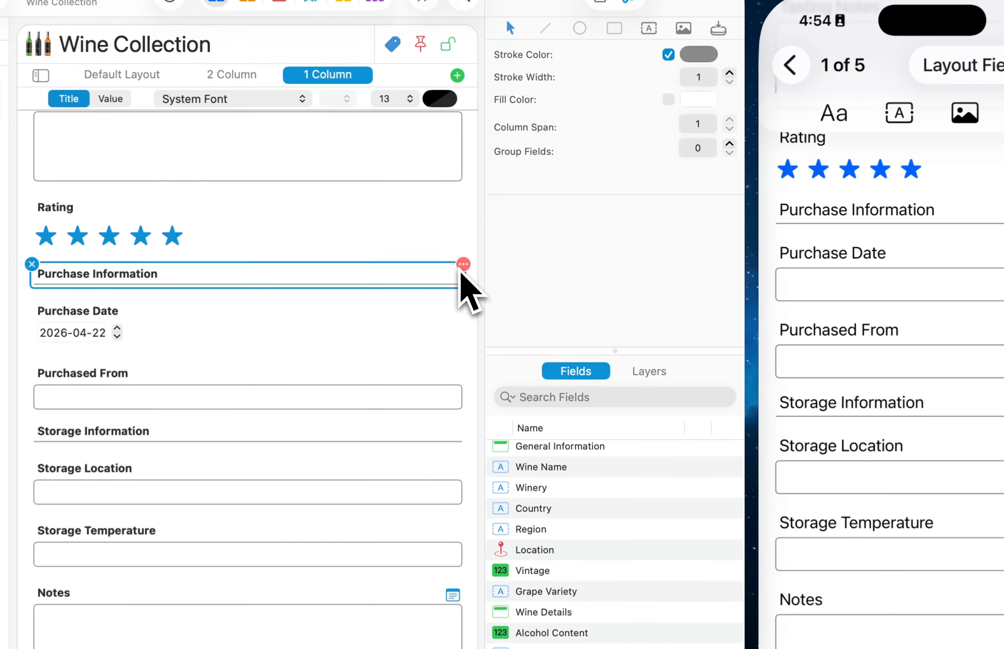
{"action": "left_click", "coordinate": [491, 258]}
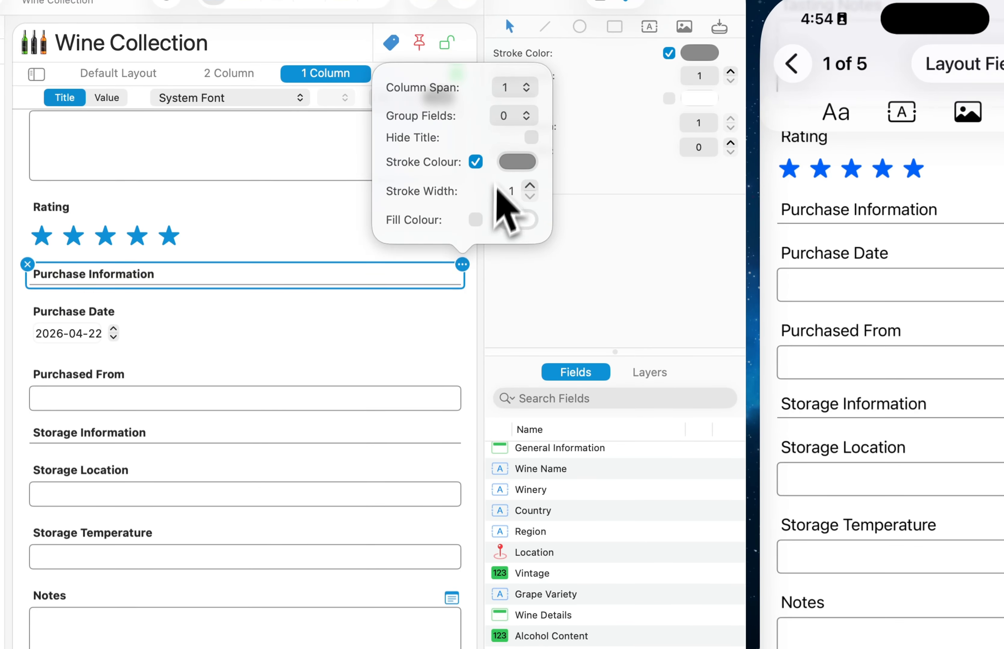
{"action": "left_click", "coordinate": [520, 118]}
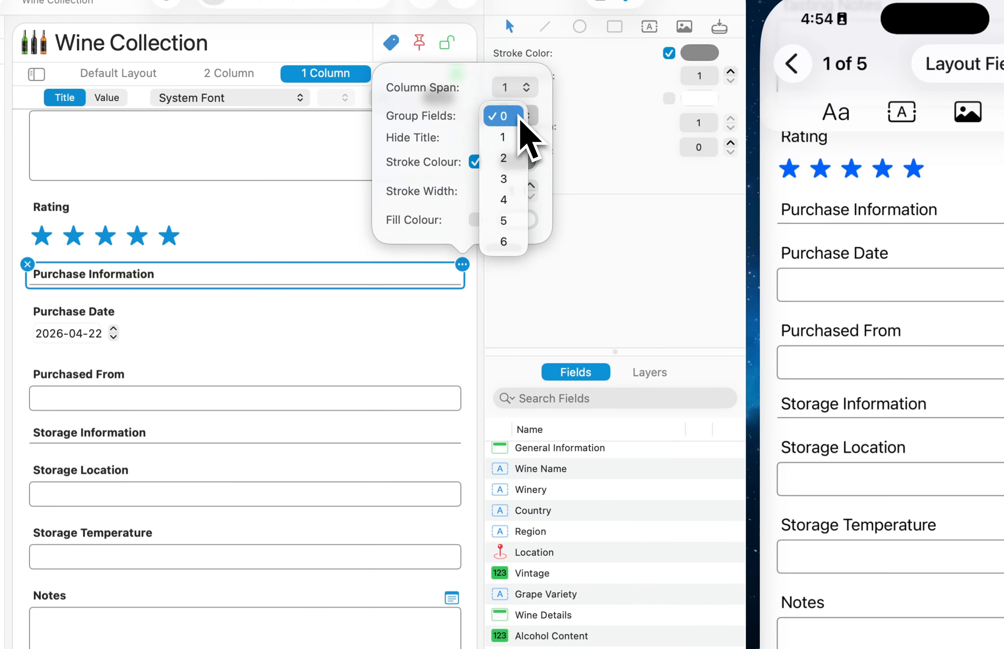
{"action": "left_click", "coordinate": [512, 159]}
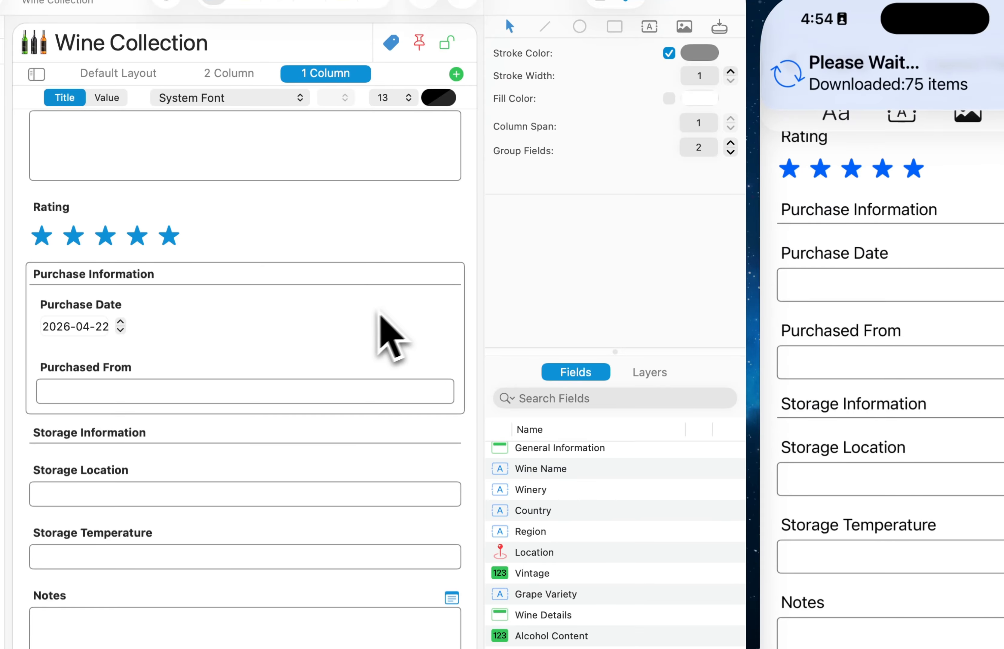
- Set the Purchase Information group's stroke colour to dark red and its stroke width to 2
{"action": "left_click", "coordinate": [438, 291]}
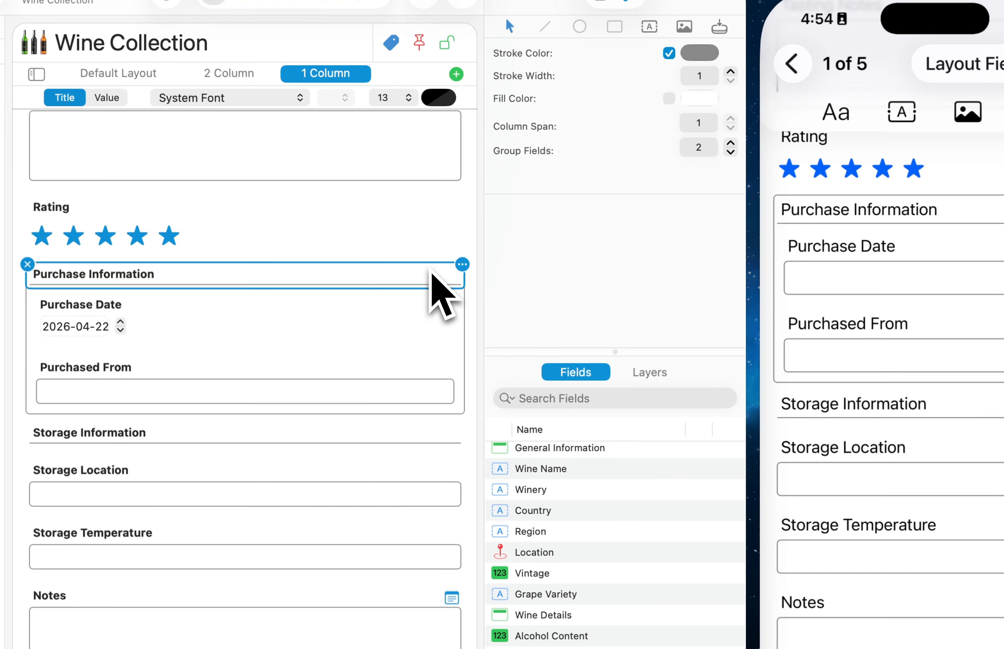
{"action": "left_click", "coordinate": [464, 265]}
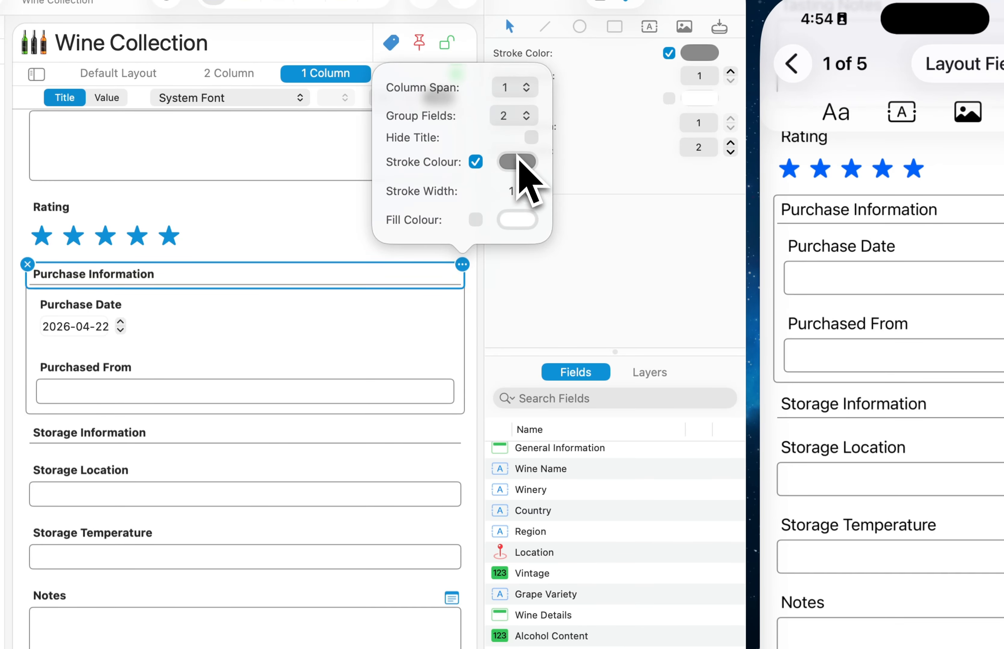
{"action": "left_click", "coordinate": [520, 163]}
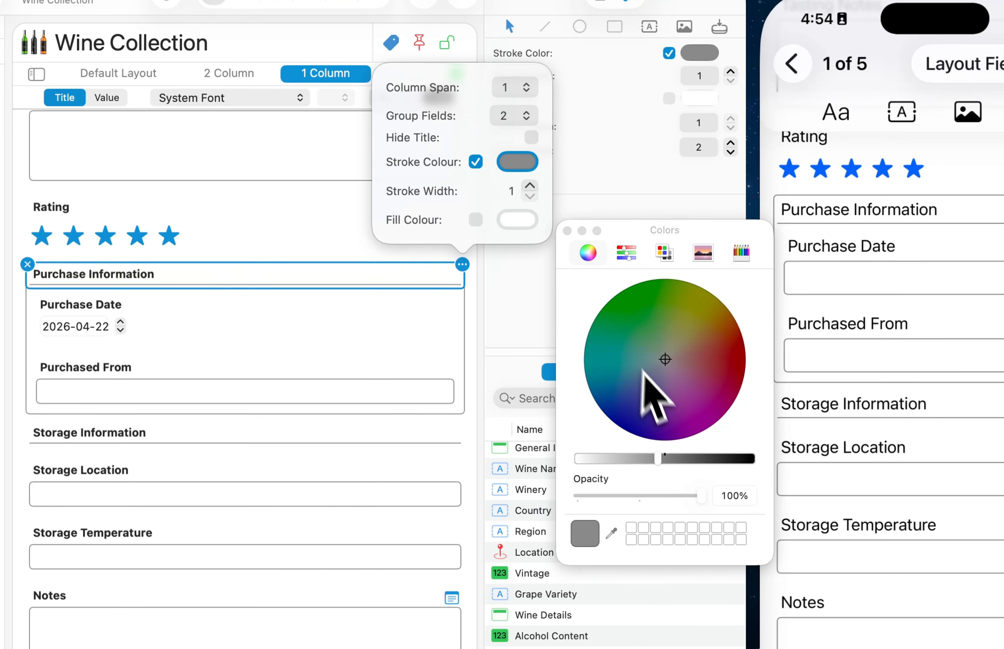
{"action": "left_click", "coordinate": [722, 375]}
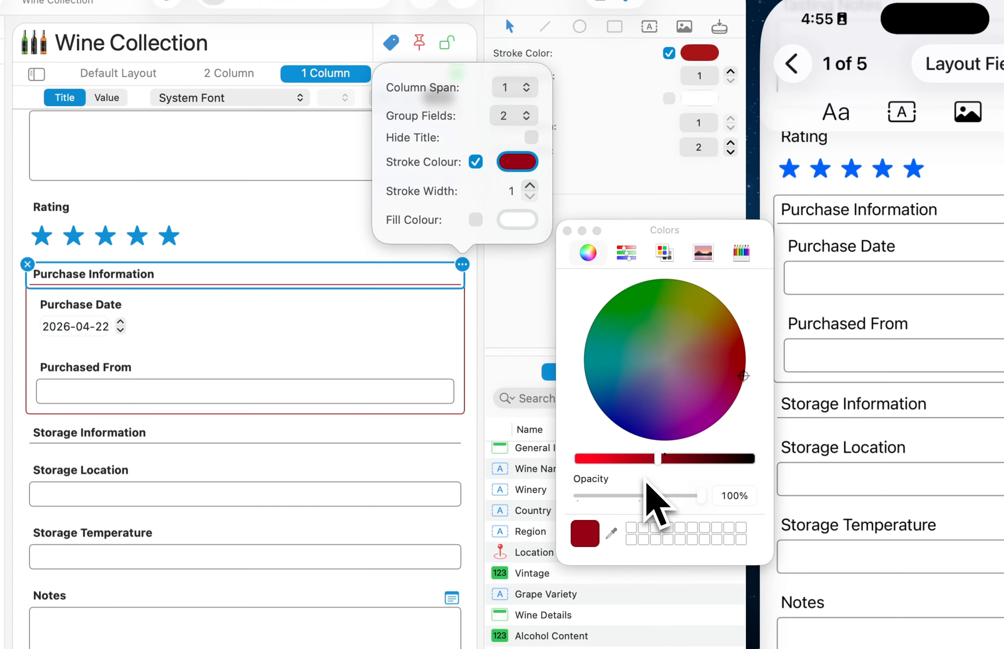
{"action": "left_click", "coordinate": [637, 459]}
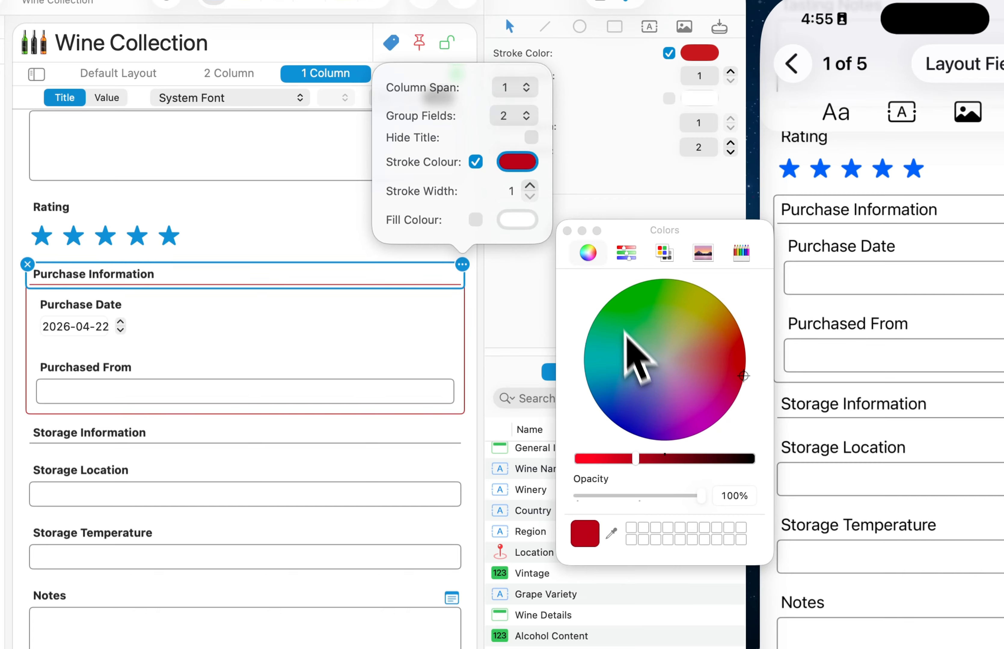
{"action": "left_click", "coordinate": [567, 230]}
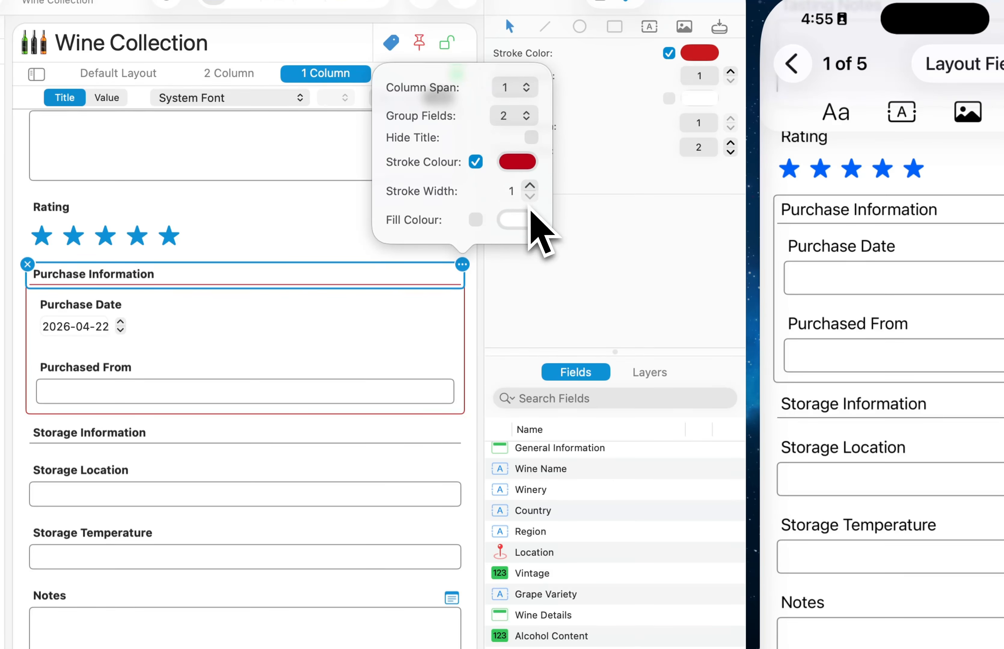
{"action": "left_click", "coordinate": [530, 194]}
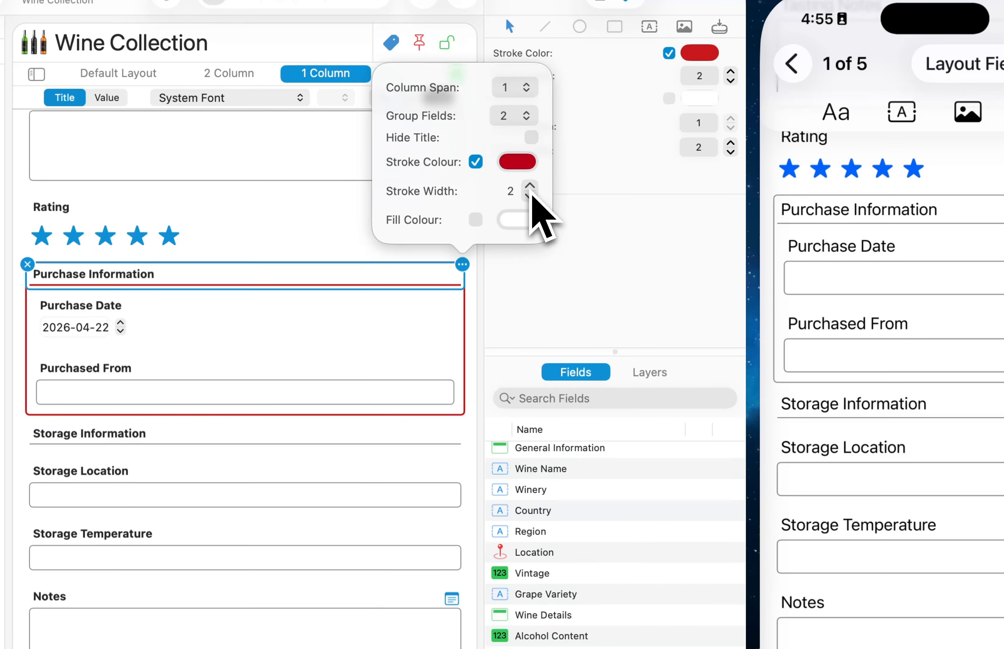
- Try a stroke width of 5 on the Purchase Information group and return it to 2
{"action": "left_click", "coordinate": [530, 195]}
{"action": "left_click", "coordinate": [531, 195]}
{"action": "left_click", "coordinate": [530, 195]}
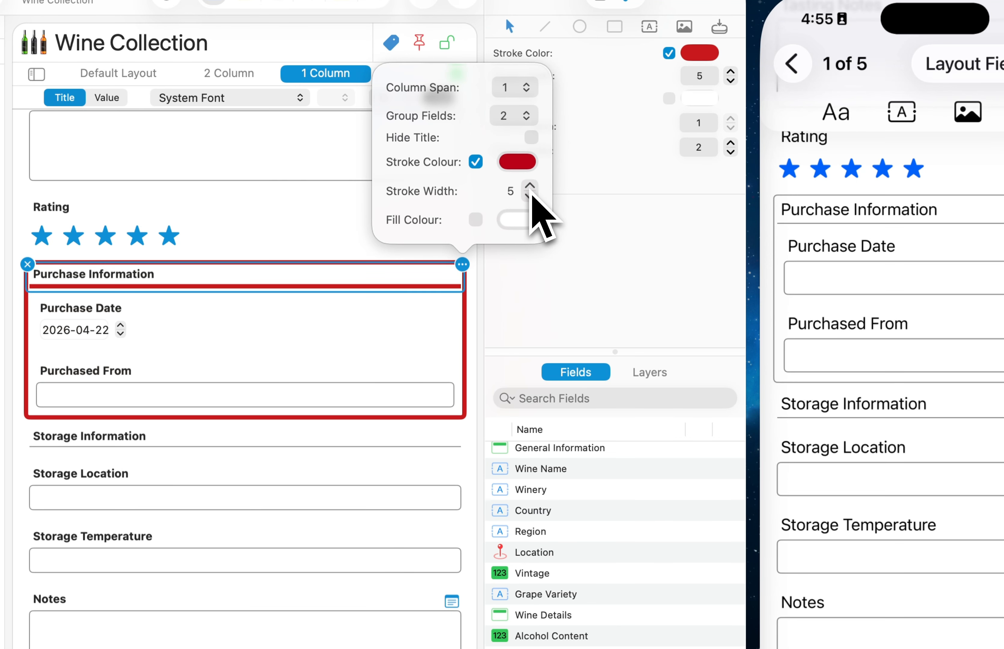
{"action": "left_click", "coordinate": [530, 196]}
{"action": "left_click", "coordinate": [530, 197]}
{"action": "left_click", "coordinate": [530, 197]}
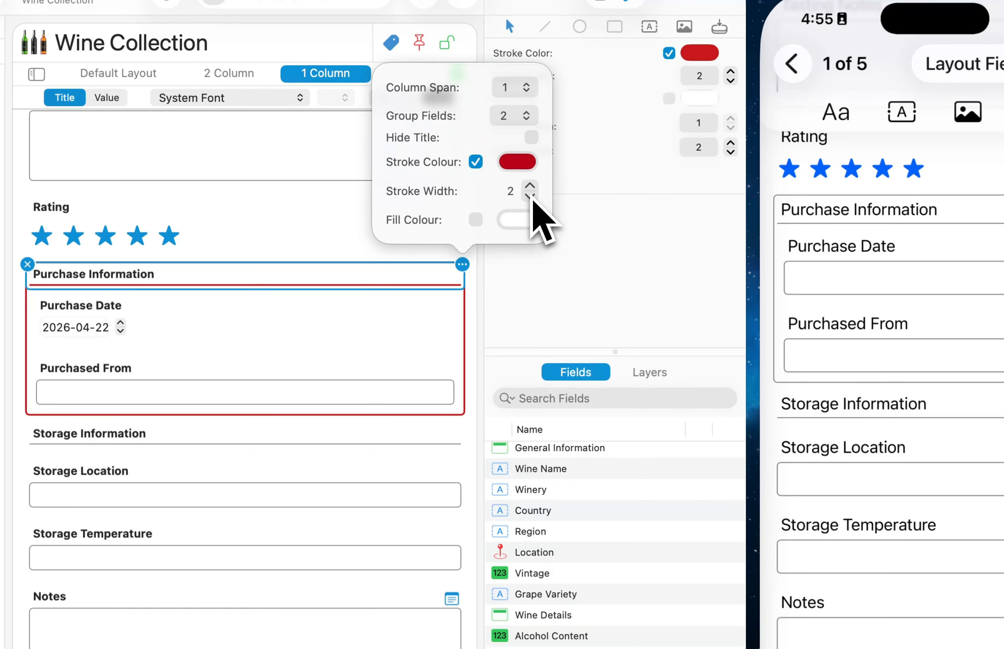
{"action": "left_click", "coordinate": [429, 438]}
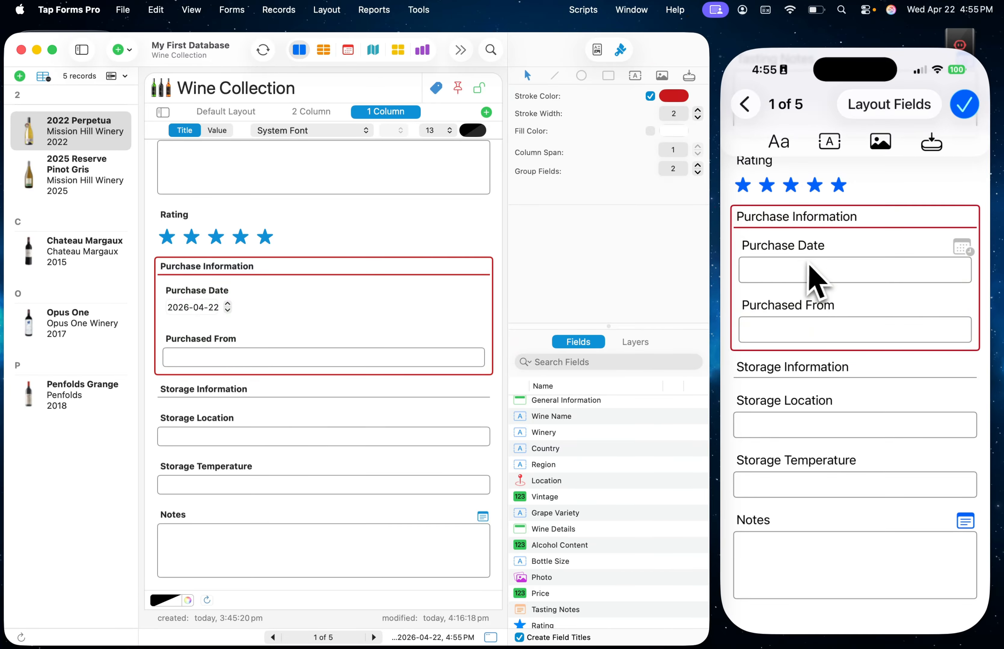
- Choose a pale pink fill colour for the Purchase Information group and turn its fill on
{"action": "left_click", "coordinate": [472, 268]}
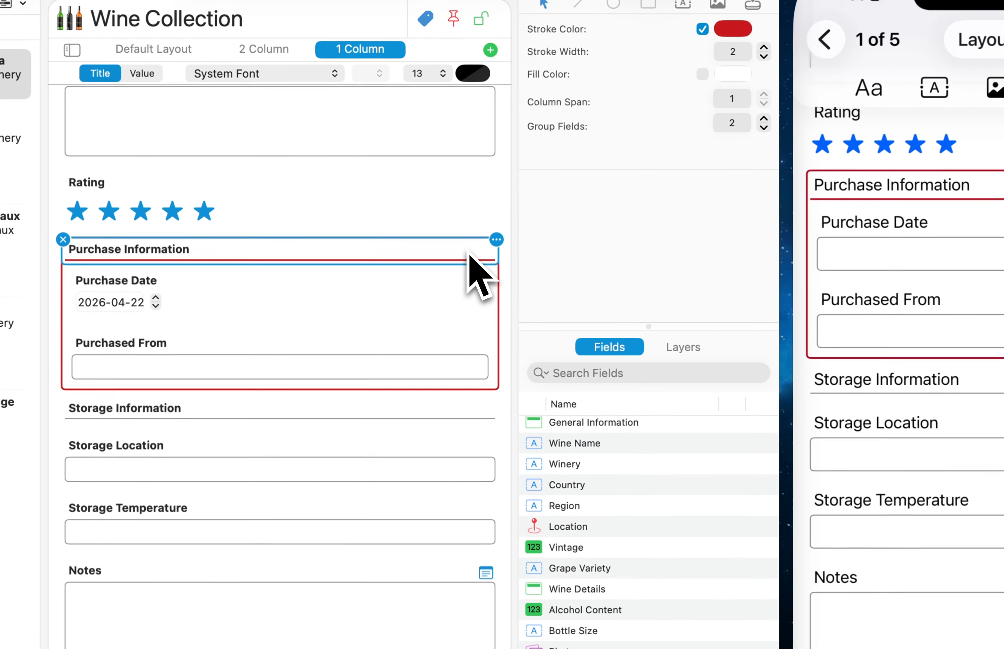
{"action": "left_click", "coordinate": [496, 239]}
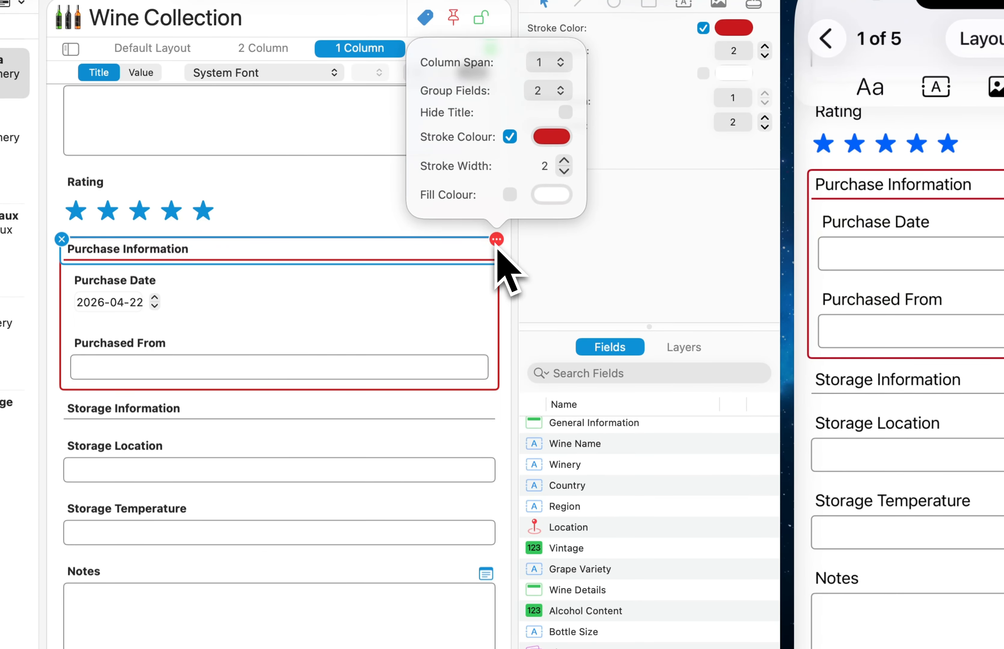
{"action": "left_click", "coordinate": [547, 202]}
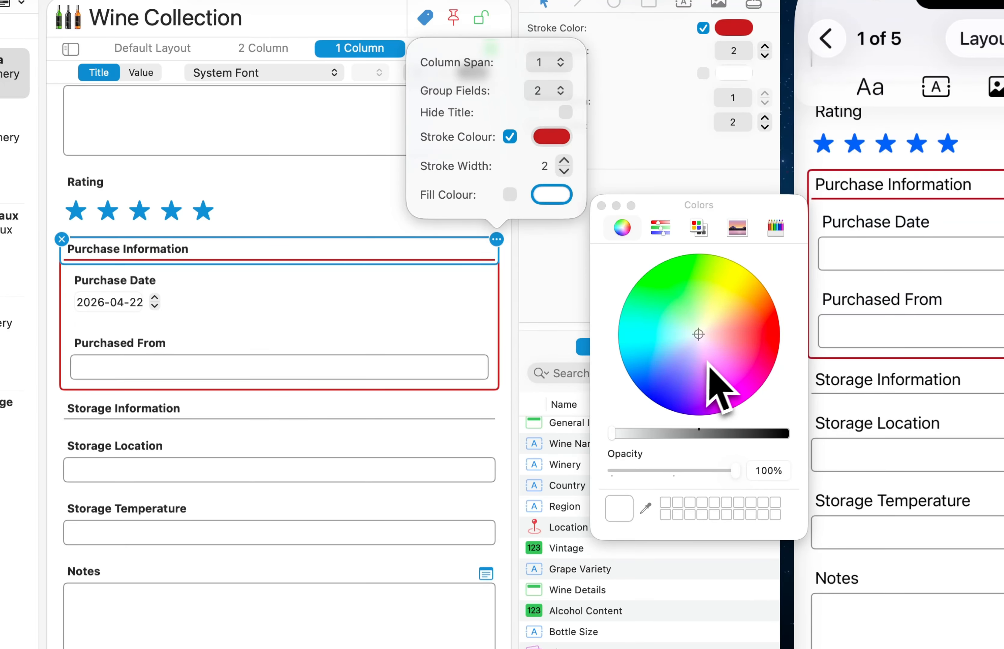
{"action": "left_click", "coordinate": [704, 336]}
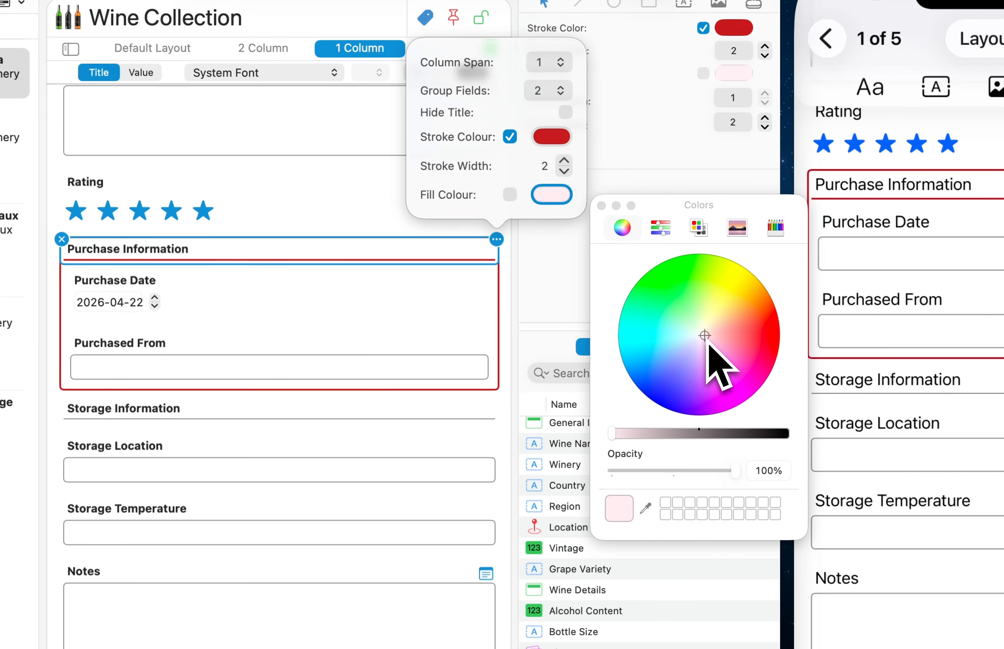
{"action": "left_click", "coordinate": [602, 205]}
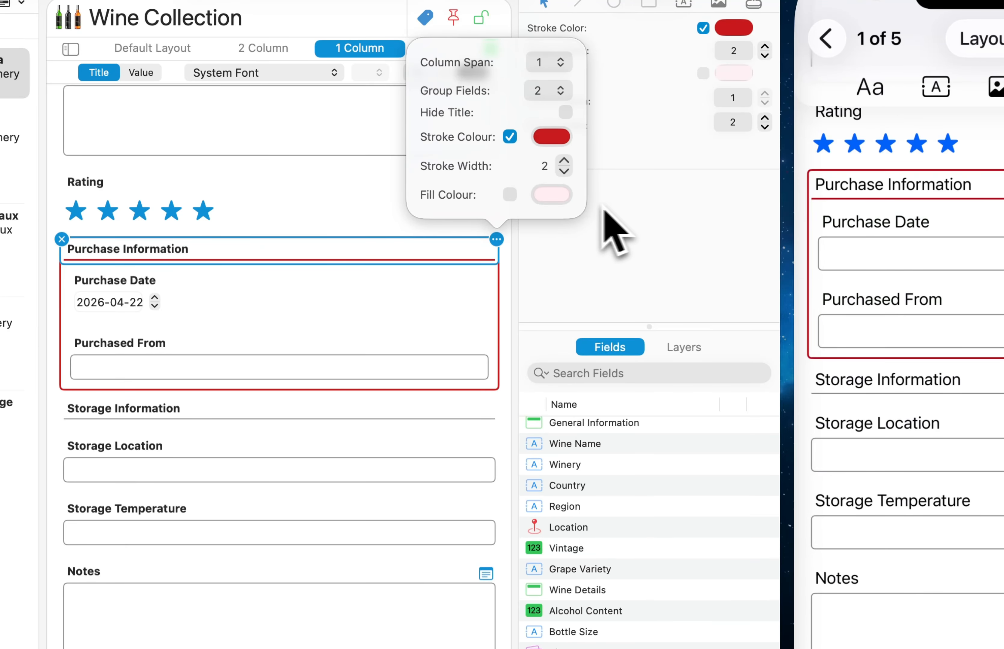
{"action": "left_click", "coordinate": [510, 195]}
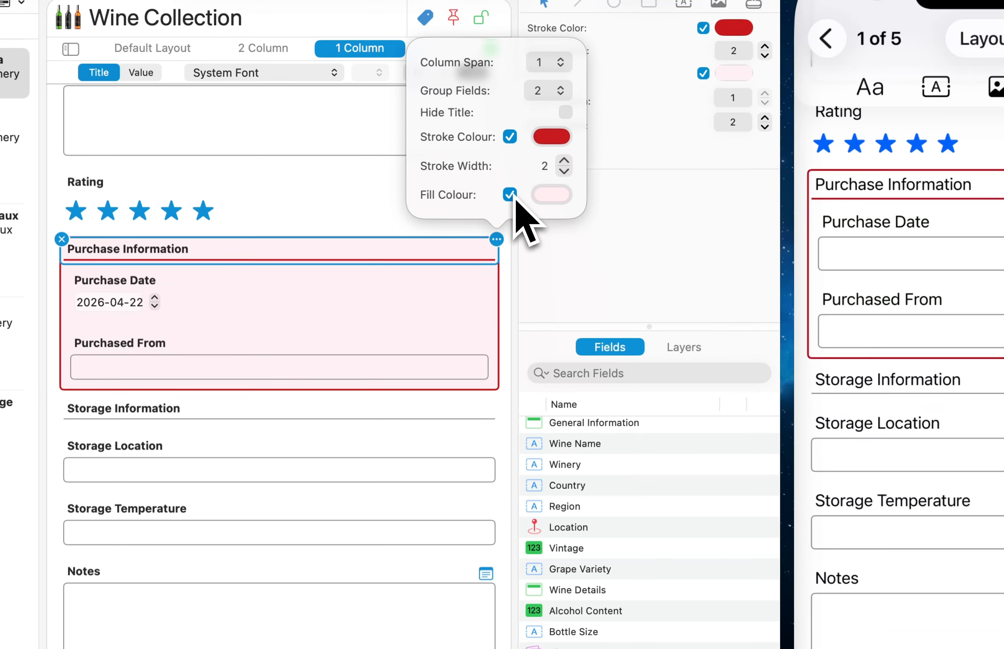
{"action": "left_click", "coordinate": [454, 327]}
- Enable a white fill for the Purchased From and Purchase Date fields inside the Purchase Information group
{"action": "left_click", "coordinate": [380, 379]}
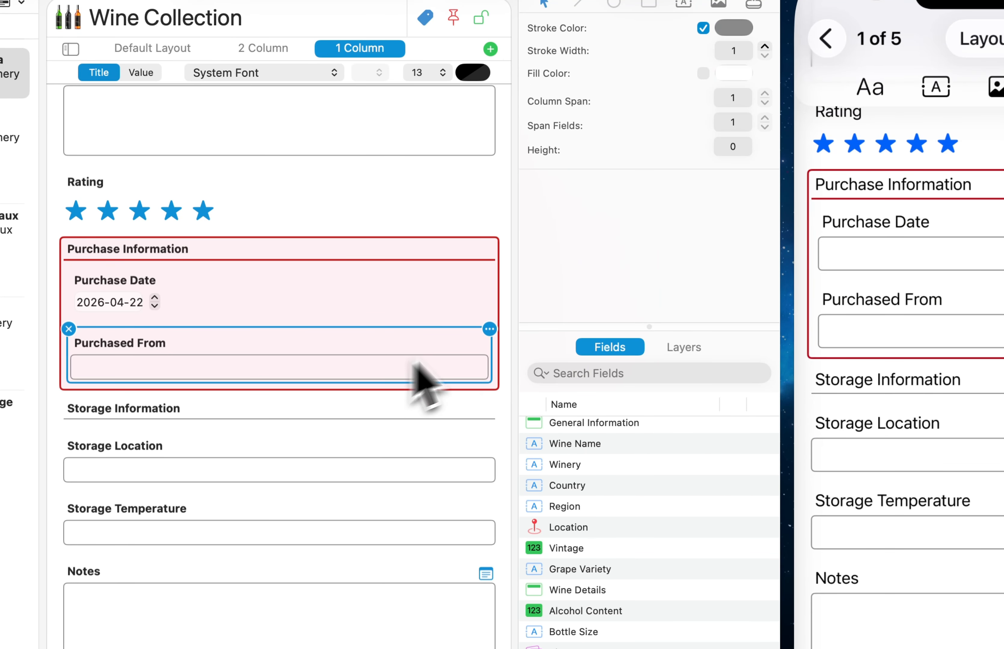
{"action": "left_click", "coordinate": [489, 329]}
{"action": "left_click", "coordinate": [503, 285]}
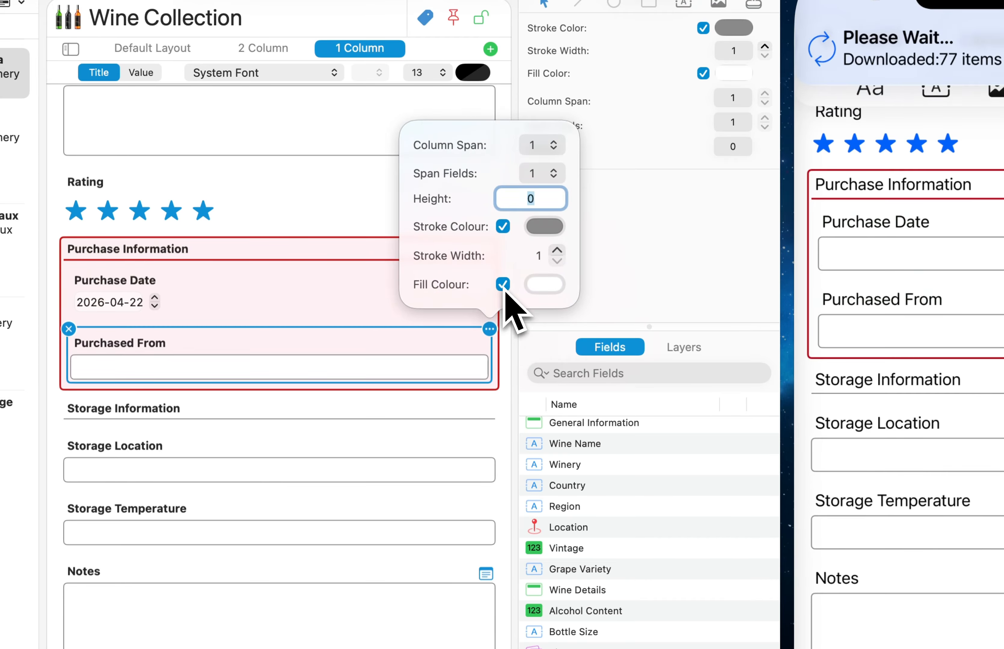
{"action": "left_click", "coordinate": [422, 438]}
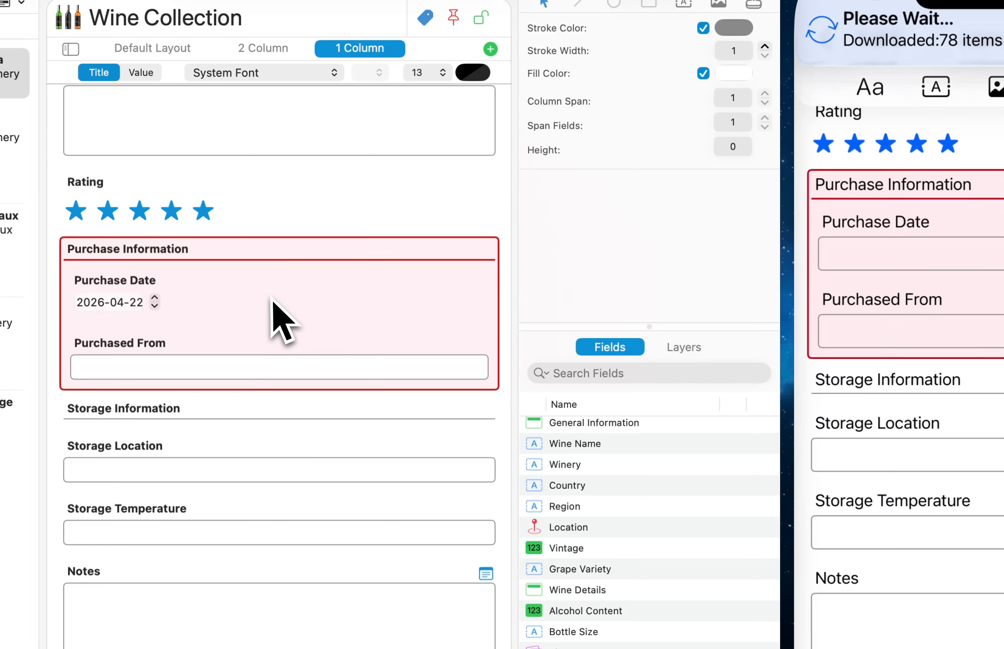
{"action": "left_click", "coordinate": [273, 307]}
{"action": "left_click", "coordinate": [489, 266]}
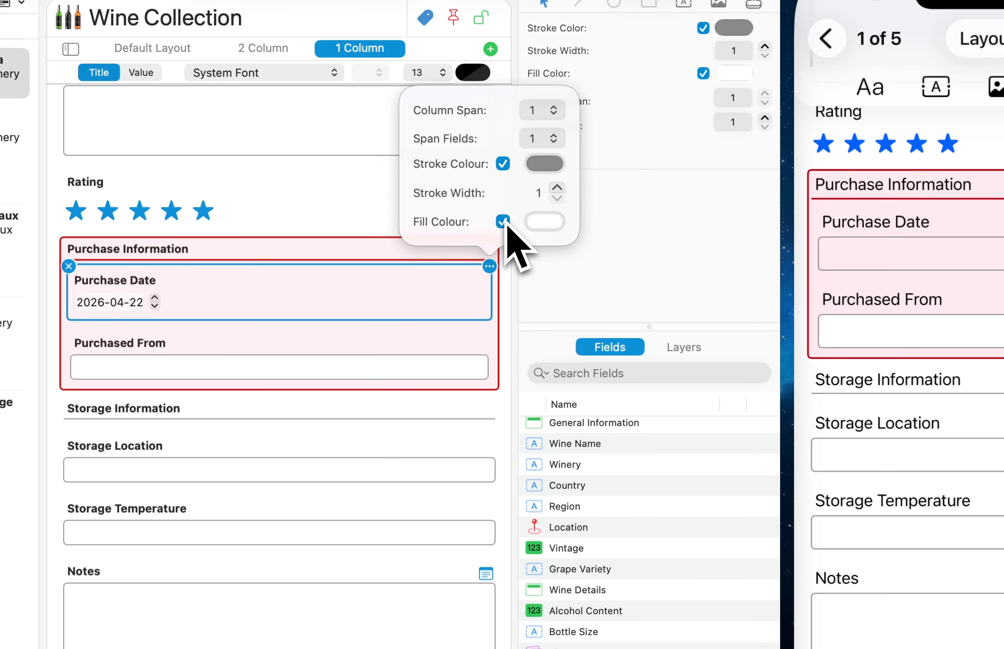
{"action": "left_click", "coordinate": [443, 354]}
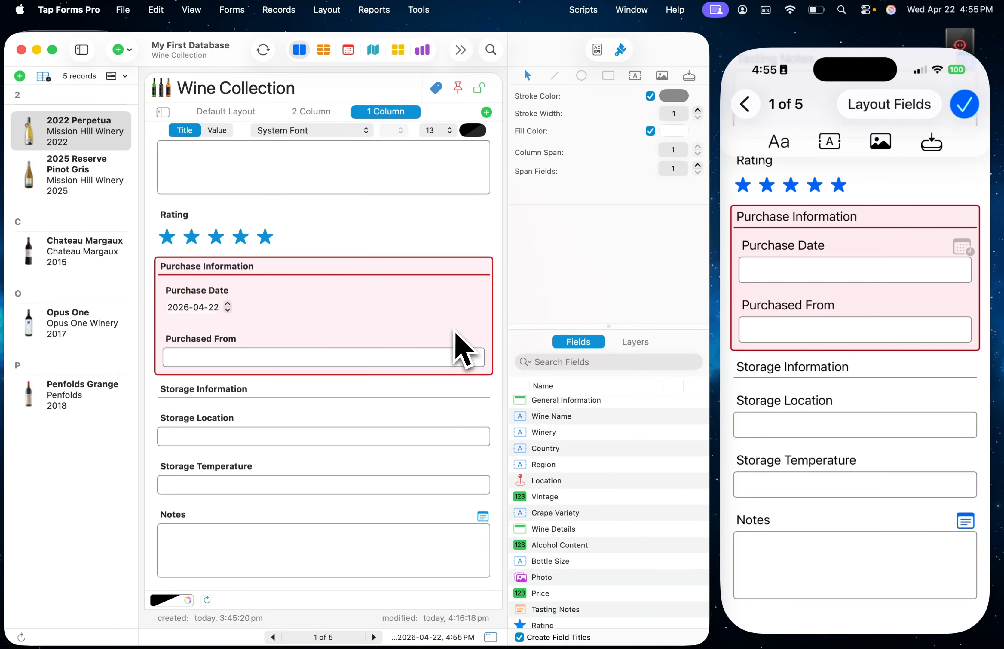
- Add the wine-bottles-banner.jpg image from Downloads above the General Information group in the 1 Column layout
{"action": "scroll", "coordinate": [454, 332], "scroll_direction": "up", "scroll_amount": 15}
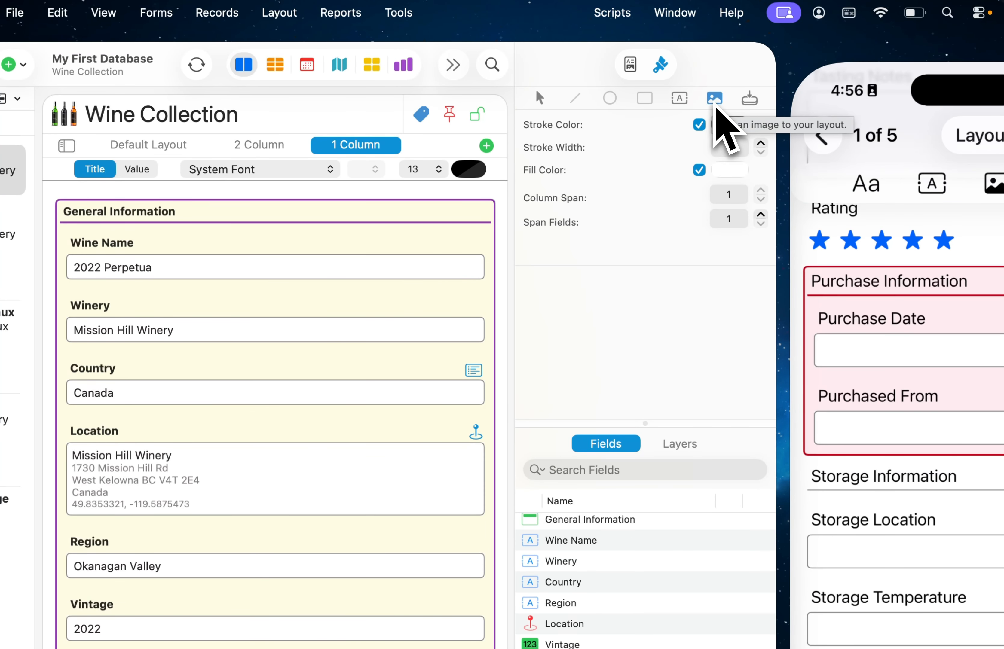
{"action": "left_click_drag", "start_coordinate": [714, 108], "coordinate": [287, 197]}
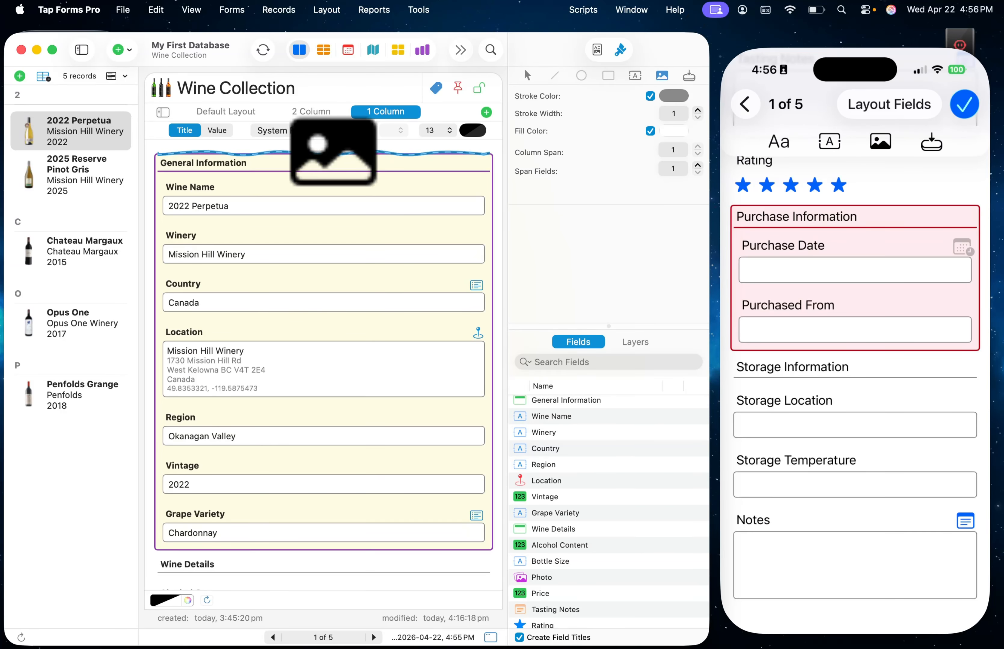
{"action": "mouse_move", "coordinate": [334, 153]}
{"action": "left_mouse_down"}
{"action": "mouse_move", "coordinate": [306, 226]}
{"action": "mouse_move", "coordinate": [291, 158]}
{"action": "left_mouse_up"}
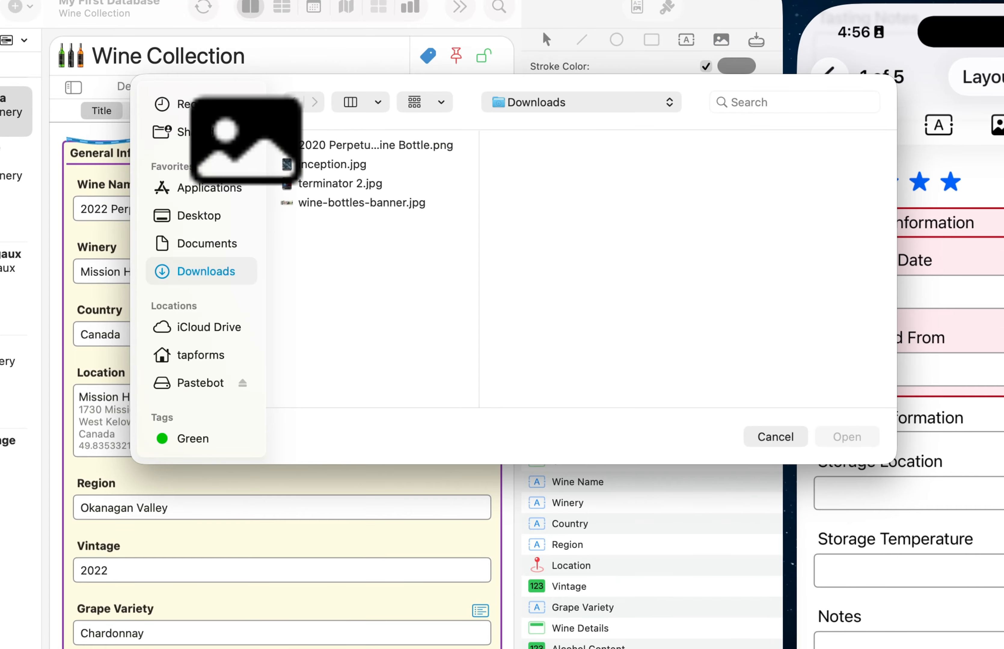
{"action": "left_click", "coordinate": [329, 204]}
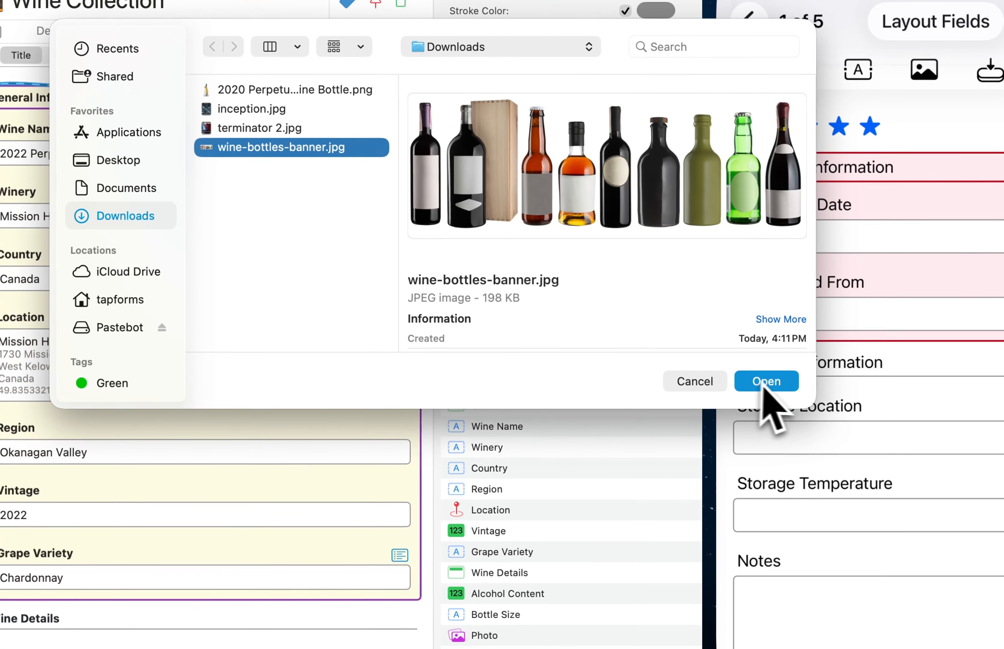
{"action": "left_click", "coordinate": [809, 412]}
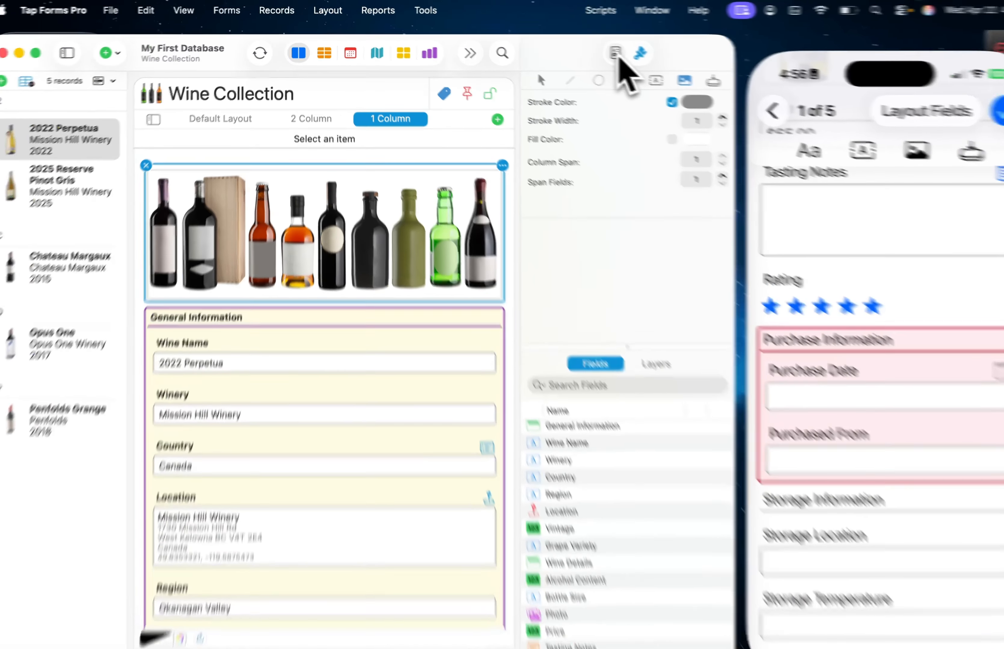
- Leave layout editing and browse the wine records from 2025 Reserve Pinot Gris to Penfolds Grange and back to 2022 Perpetua
{"action": "left_click", "coordinate": [616, 55]}
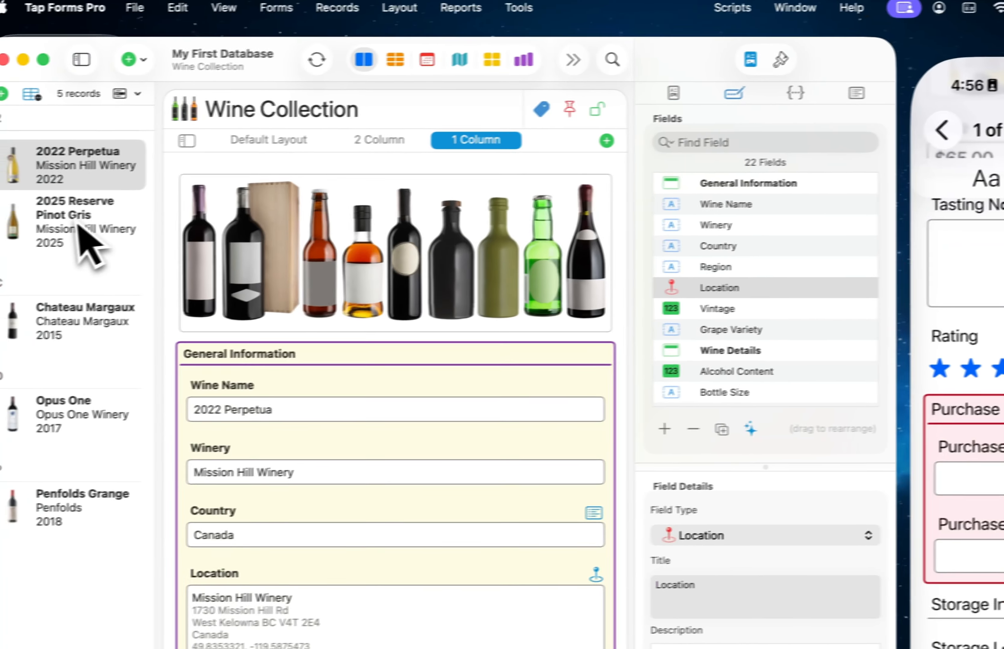
{"action": "left_click", "coordinate": [78, 227]}
{"action": "key", "text": "Down"}
{"action": "key", "text": "Down"}
{"action": "key", "text": "Down"}
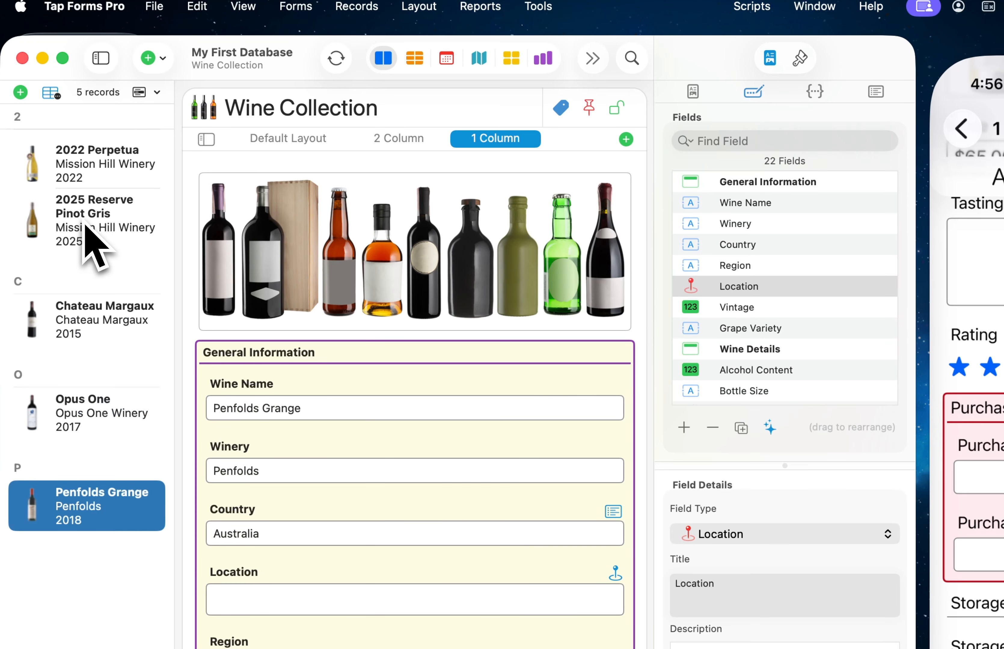
{"action": "key", "text": "Up"}
{"action": "key", "text": "Up"}
{"action": "key", "text": "Up"}
{"action": "key", "text": "Up"}
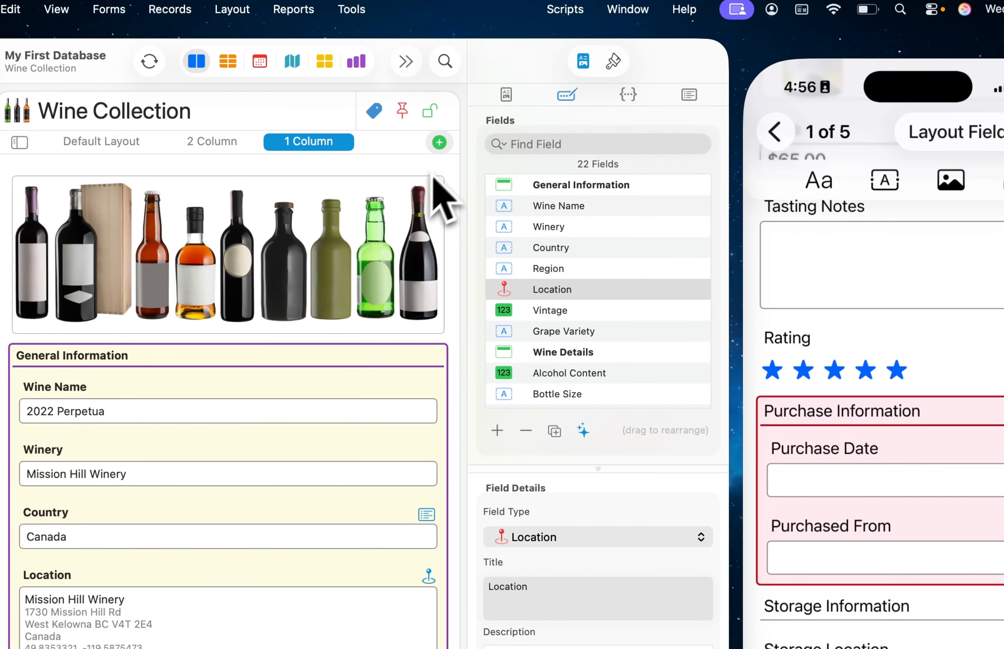
- Resume layout editing and turn off the banner image's stroke colour
{"action": "left_click", "coordinate": [613, 62]}
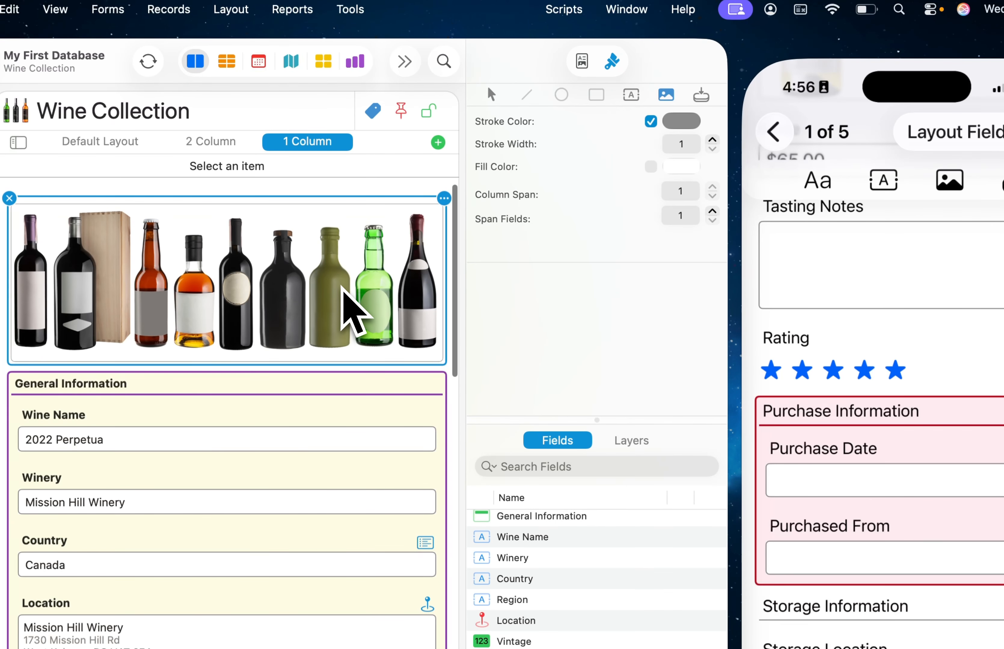
{"action": "left_click", "coordinate": [443, 198]}
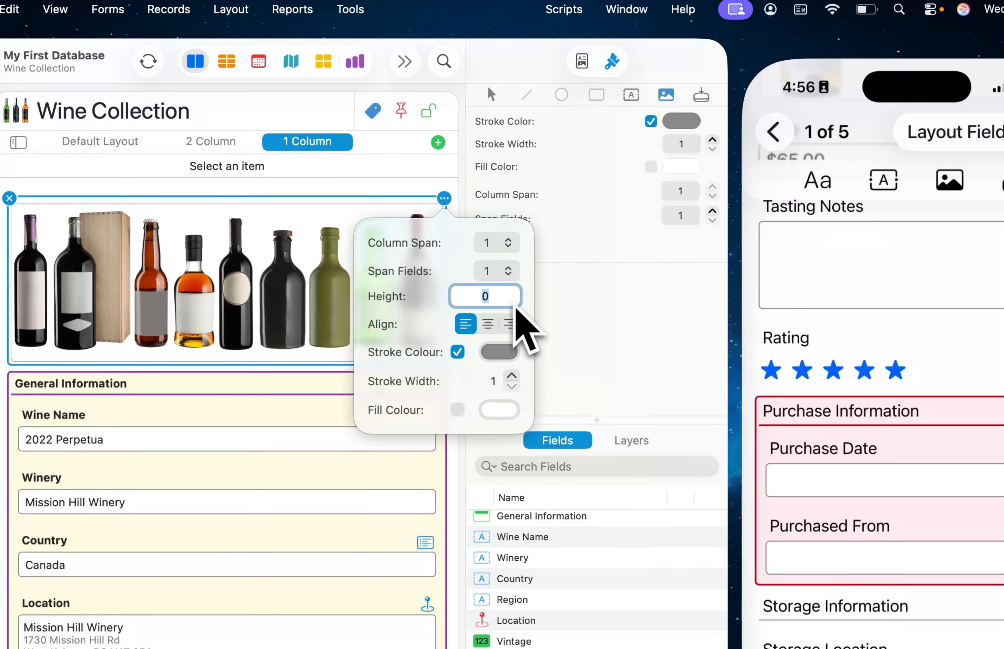
{"action": "left_click", "coordinate": [457, 353]}
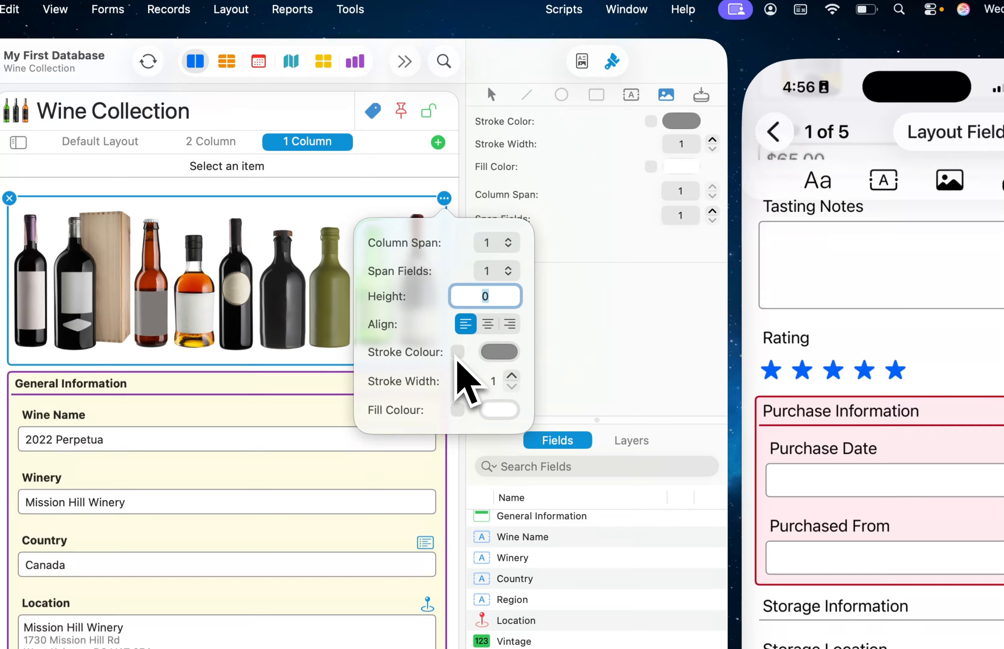
{"action": "left_click", "coordinate": [312, 200]}
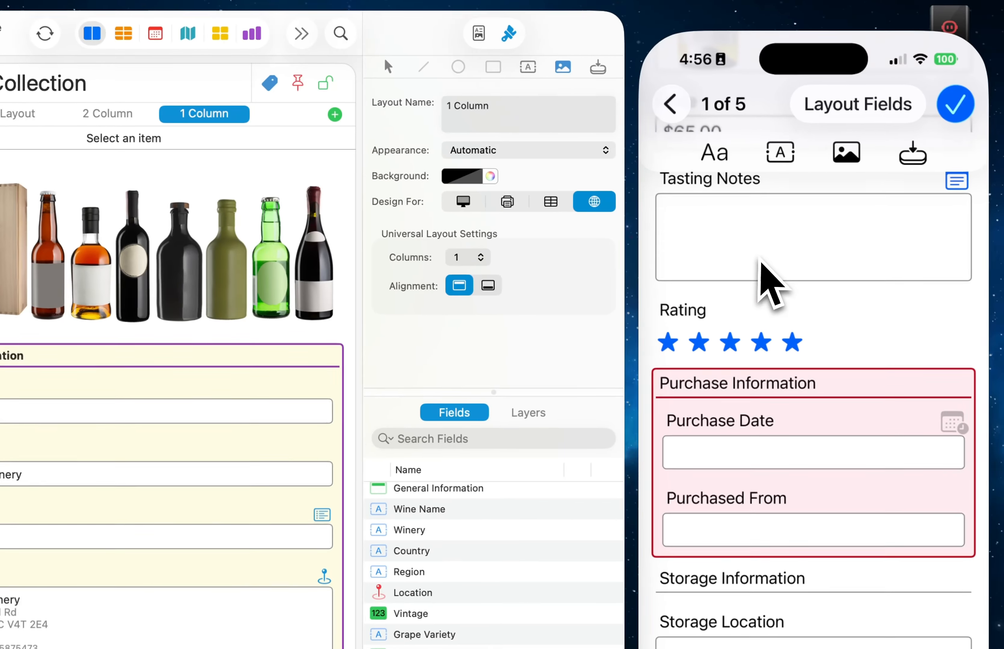
- Go to the banner image on the mirrored iPhone's form and finish editing the layout there
{"action": "scroll", "coordinate": [863, 288], "scroll_direction": "up", "scroll_amount": 4}
{"action": "scroll", "coordinate": [813, 230], "scroll_direction": "up", "scroll_amount": 10}
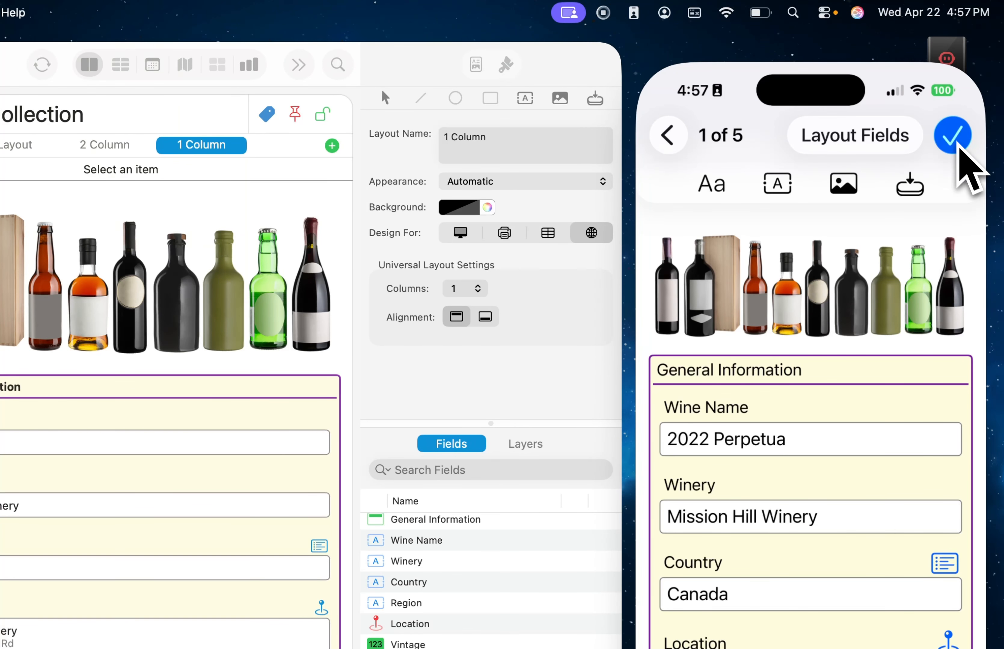
{"action": "left_click", "coordinate": [957, 148]}
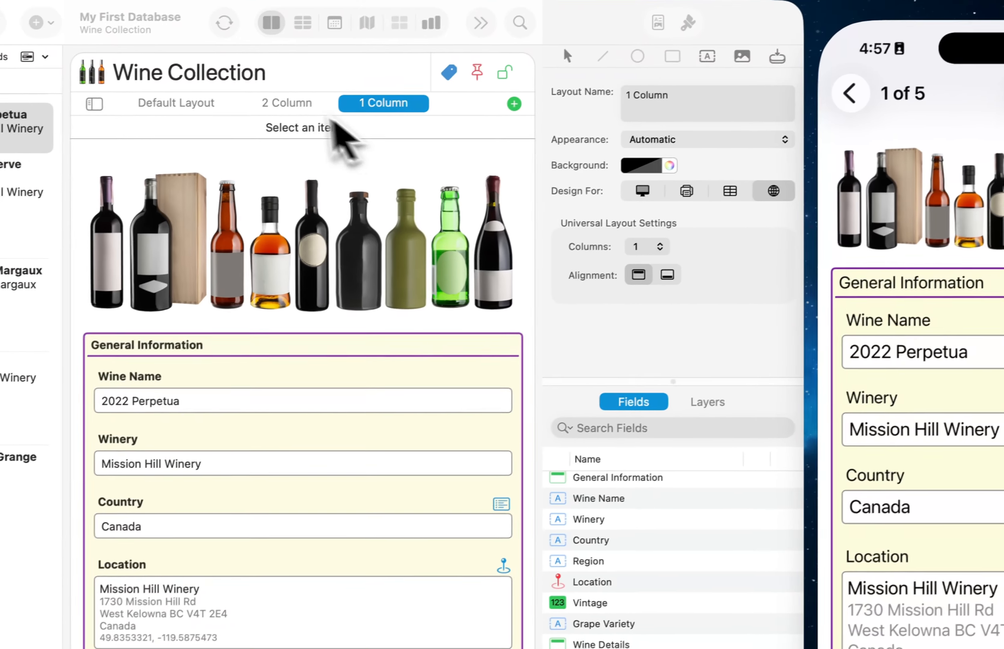
- Switch the Wine Collection form on the Mac to the 2 Column layout and look through its sections
{"action": "left_click", "coordinate": [105, 146]}
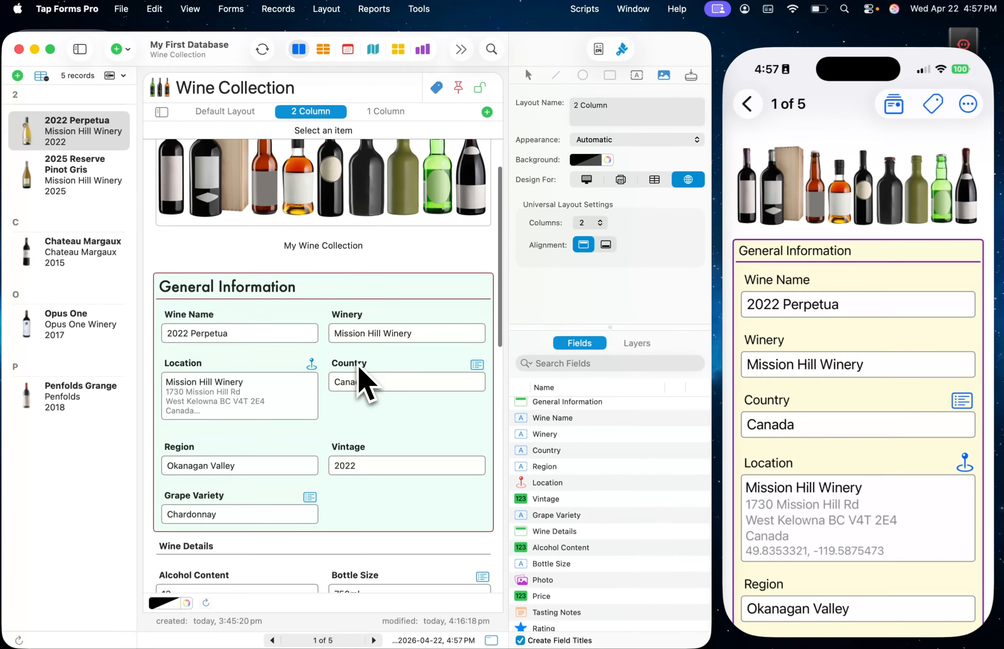
{"action": "scroll", "coordinate": [353, 522], "scroll_direction": "down", "scroll_amount": 3}
{"action": "scroll", "coordinate": [359, 366], "scroll_direction": "down", "scroll_amount": 3}
{"action": "scroll", "coordinate": [359, 366], "scroll_direction": "up", "scroll_amount": 5}
{"action": "scroll", "coordinate": [365, 382], "scroll_direction": "up", "scroll_amount": 2}
{"action": "scroll", "coordinate": [365, 381], "scroll_direction": "down", "scroll_amount": 5}
{"action": "scroll", "coordinate": [358, 367], "scroll_direction": "down", "scroll_amount": 5}
{"action": "scroll", "coordinate": [358, 367], "scroll_direction": "up", "scroll_amount": 10}
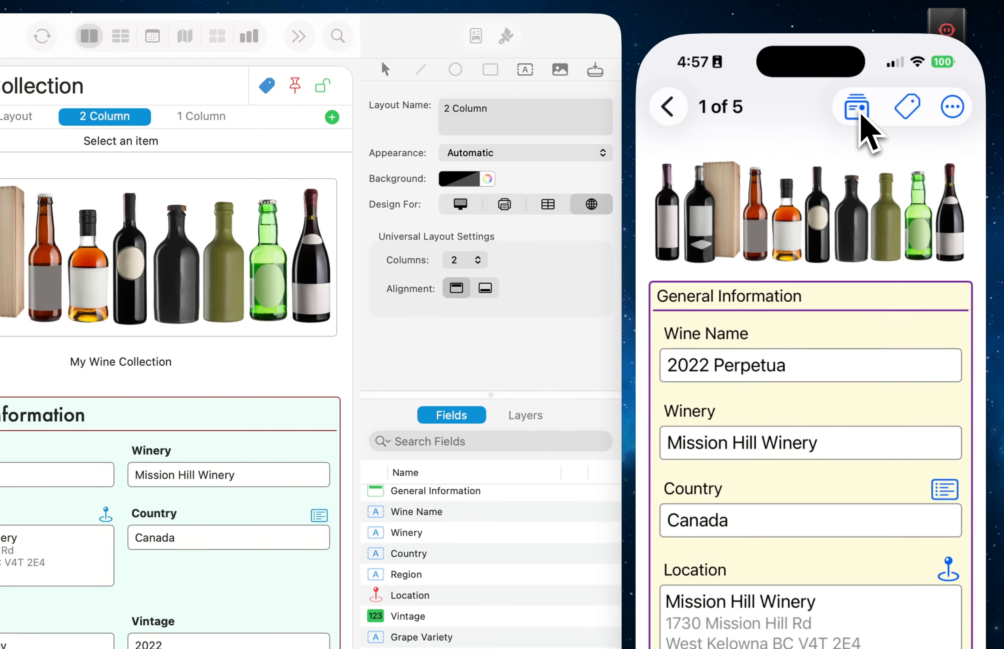
- Switch the mirrored iPhone's form to the 2 Column layout and review its General Information group
{"action": "left_click", "coordinate": [857, 110]}
{"action": "left_click", "coordinate": [865, 355]}
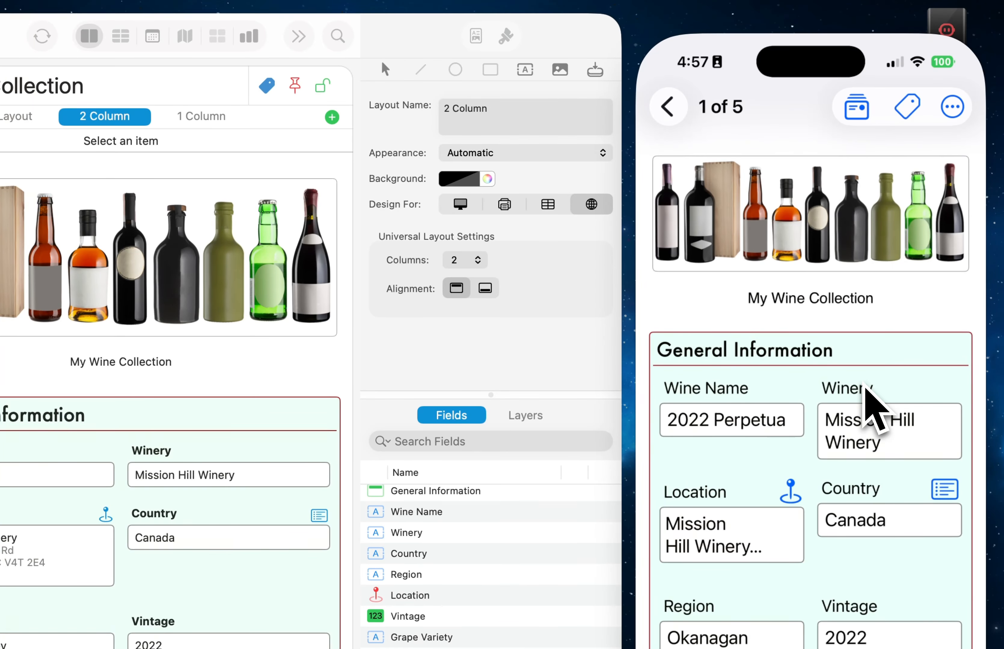
{"action": "scroll", "coordinate": [869, 394], "scroll_direction": "down", "scroll_amount": 5}
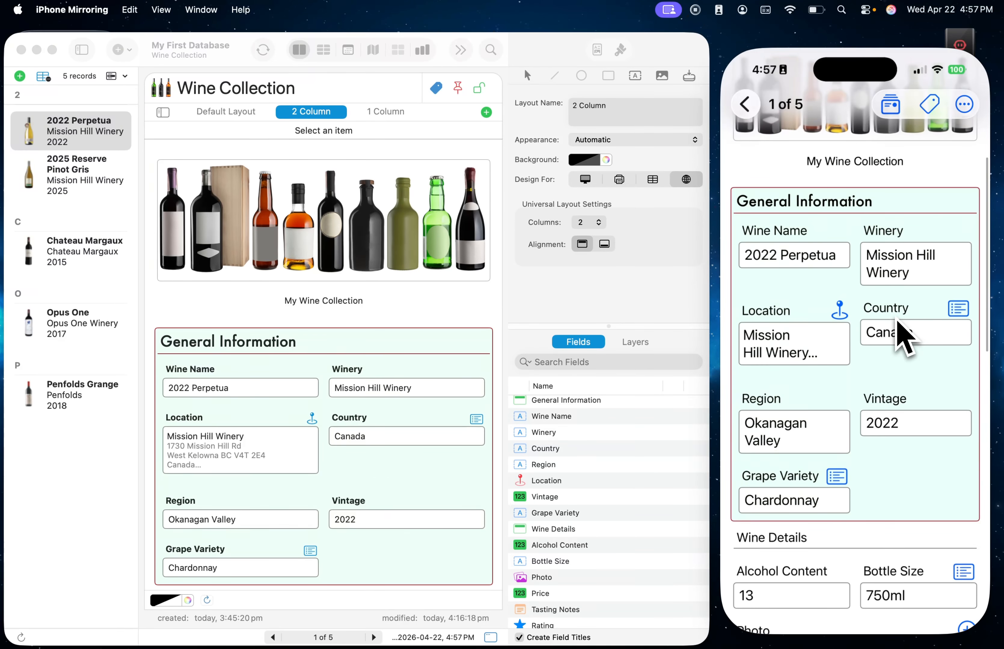
{"action": "scroll", "coordinate": [898, 333], "scroll_direction": "up", "scroll_amount": 3}
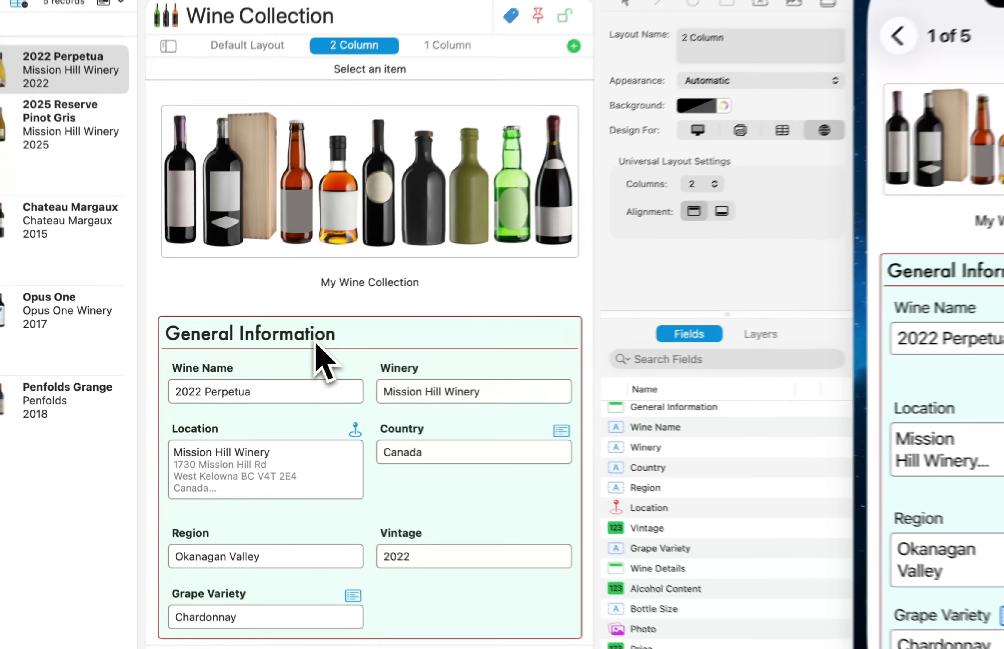
- Set the General Information heading's title colour to purple in the 2 Column layout
{"action": "left_click", "coordinate": [278, 351]}
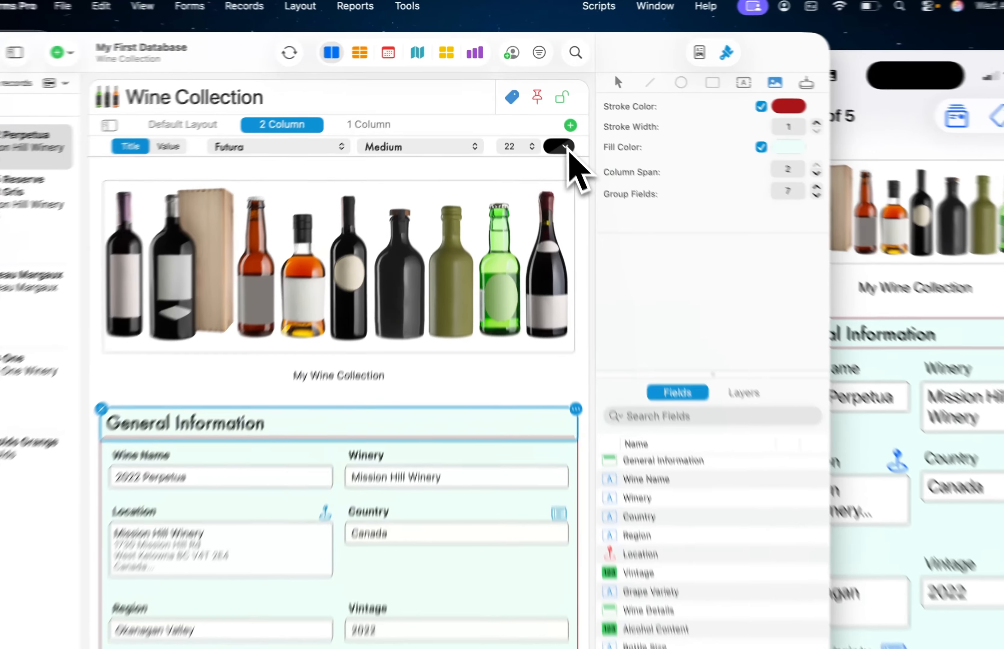
{"action": "left_click", "coordinate": [552, 130]}
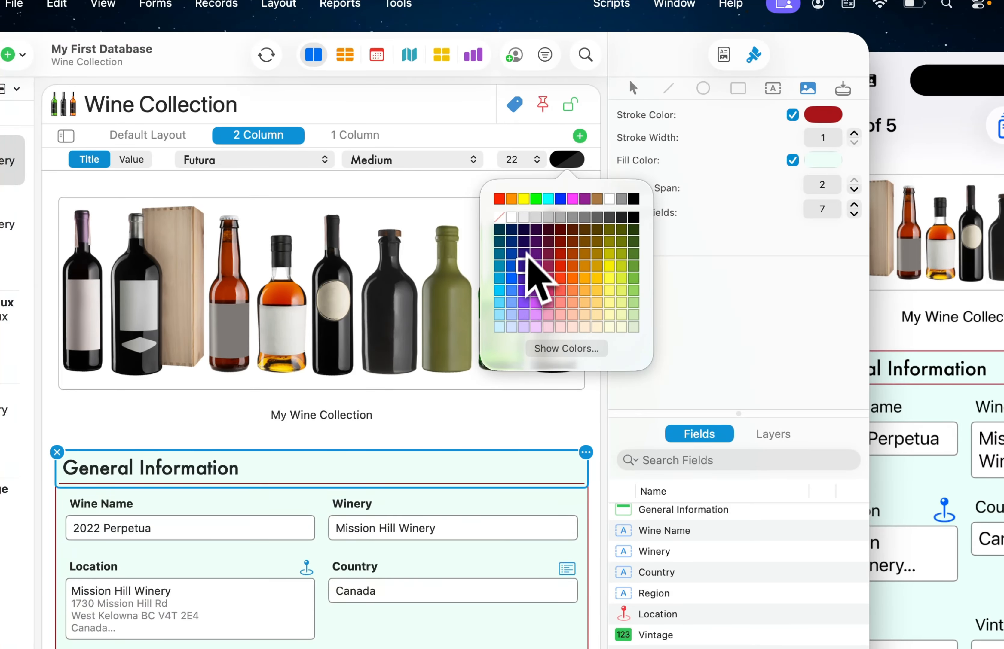
{"action": "left_click", "coordinate": [536, 274]}
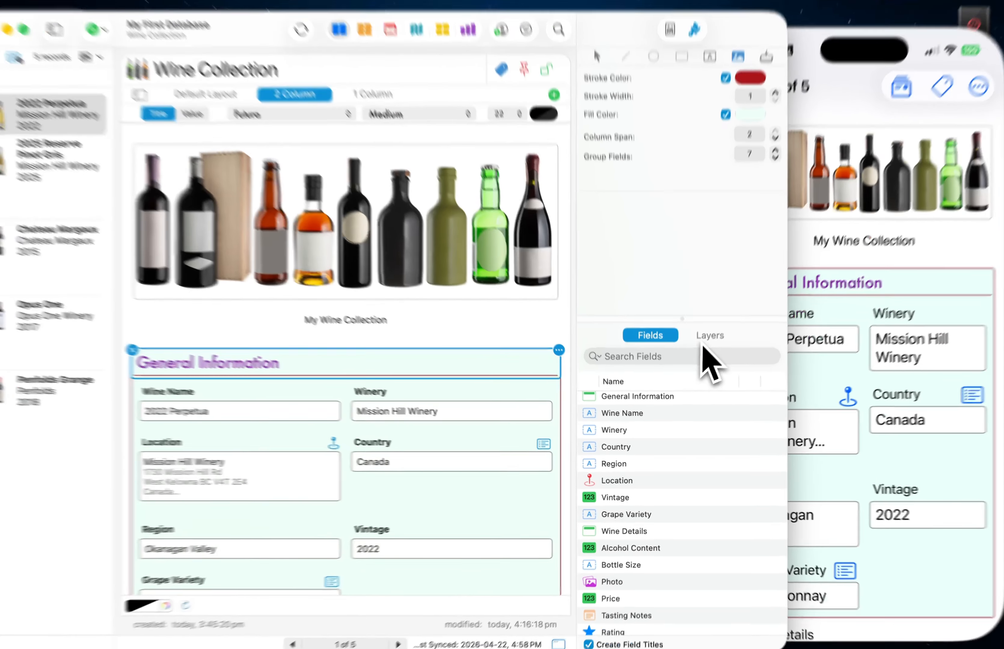
- Show the layout's layers and step through the General Information objects to see which one each entry selects
{"action": "left_click", "coordinate": [707, 341]}
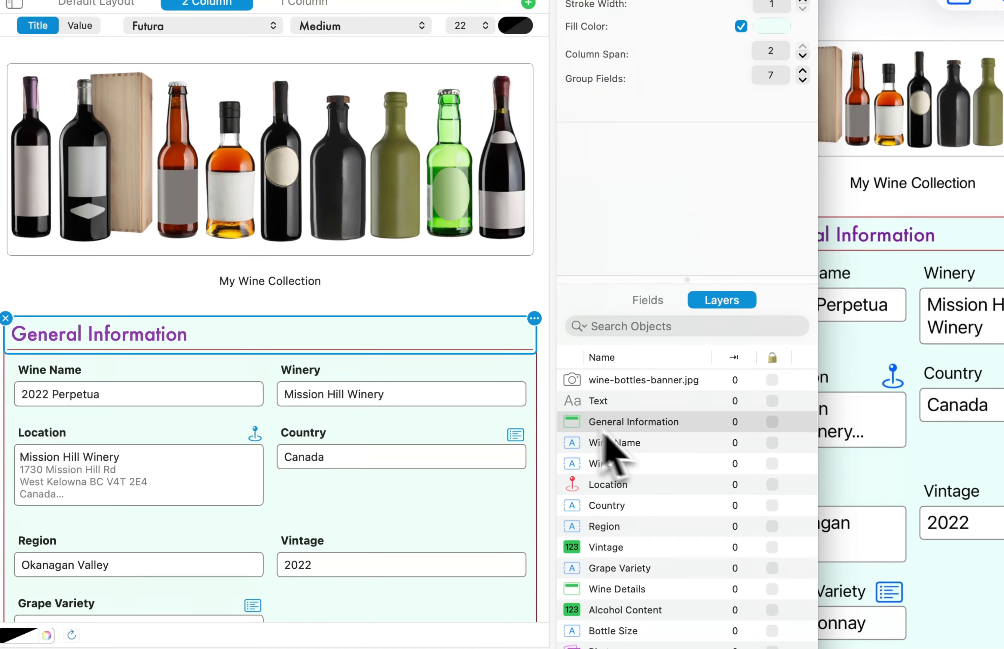
{"action": "left_click", "coordinate": [608, 420]}
{"action": "key", "text": "Down"}
{"action": "key", "text": "Down"}
{"action": "key", "text": "Down"}
{"action": "key", "text": "Down"}
{"action": "key", "text": "Down"}
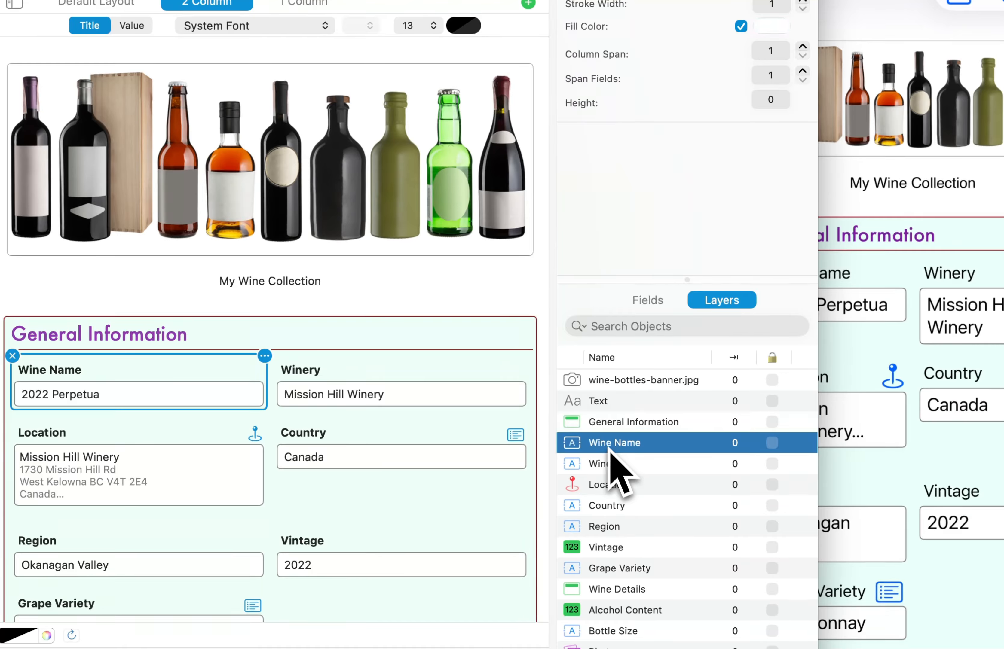
{"action": "key", "text": "Down"}
{"action": "key", "text": "Down"}
{"action": "key", "text": "Down"}
{"action": "key", "text": "Up"}
{"action": "key", "text": "Up"}
{"action": "key", "text": "Up"}
{"action": "key", "text": "Up"}
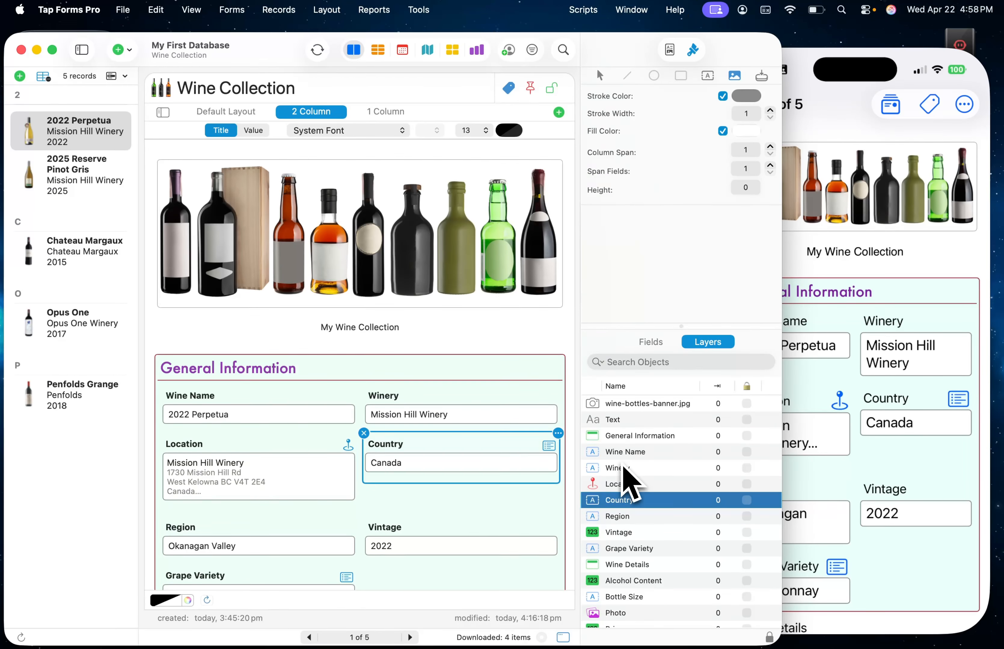
{"action": "key", "text": "Up"}
{"action": "key", "text": "Up"}
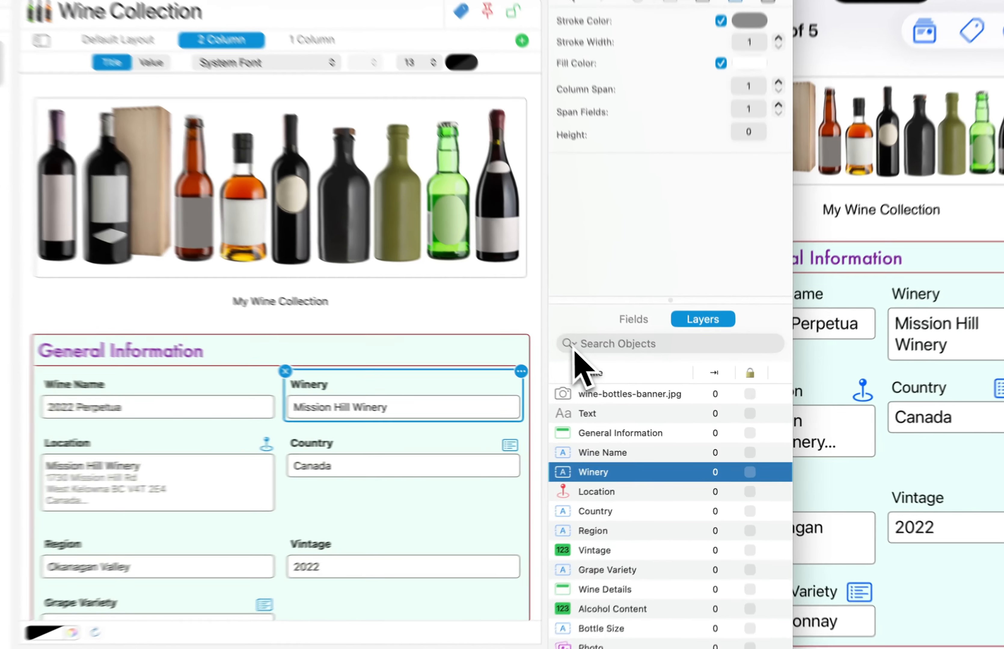
- Filter the layers to Text fields and select them all, from Wine Name through Storage Location
{"action": "left_click", "coordinate": [598, 361]}
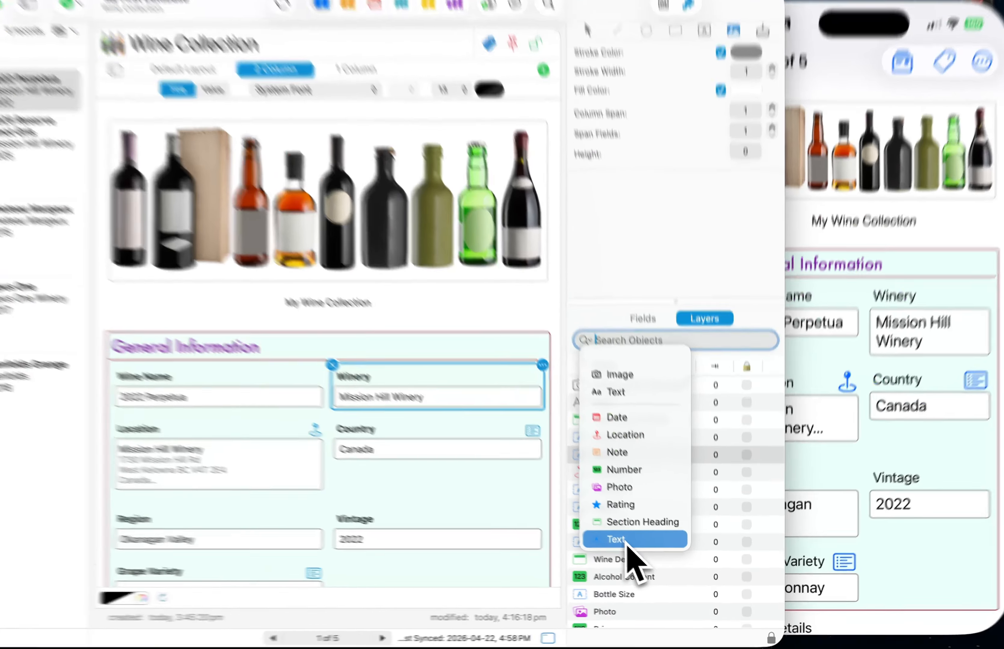
{"action": "left_click", "coordinate": [626, 545]}
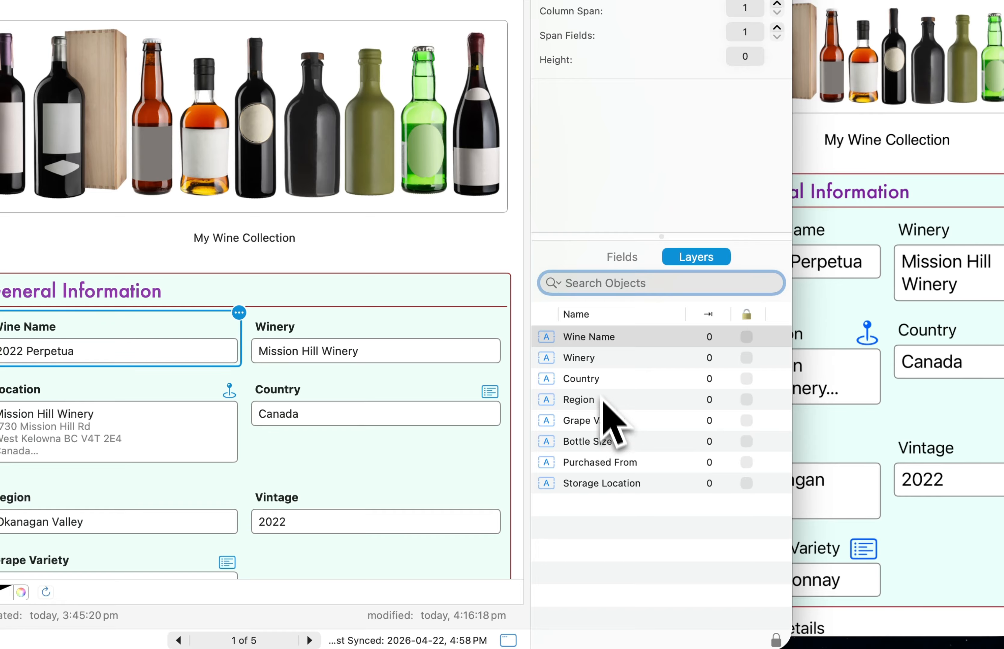
{"action": "left_click", "coordinate": [587, 339]}
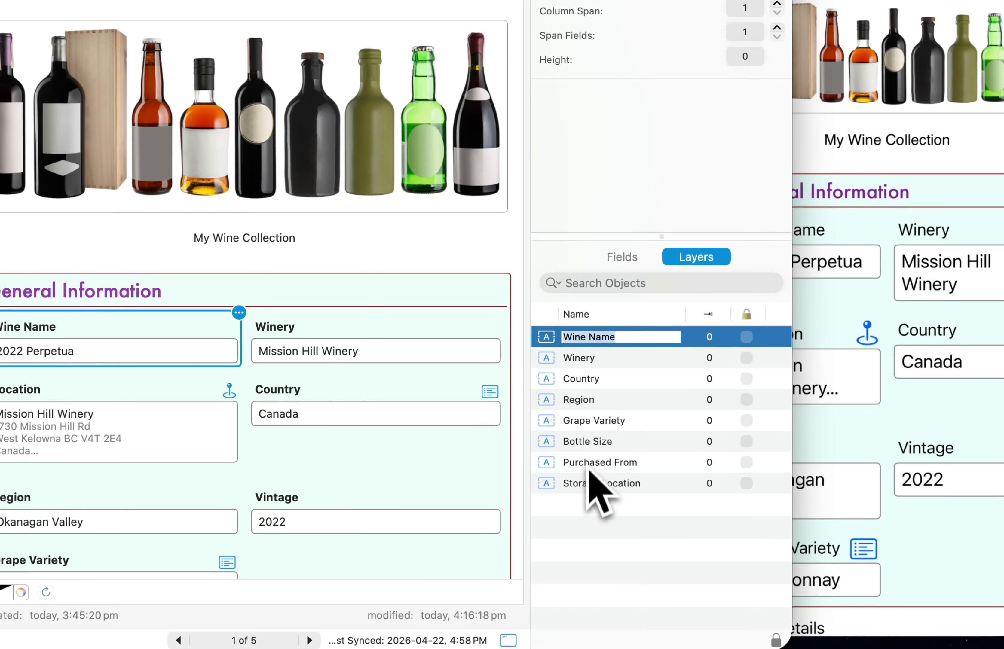
{"action": "left_click", "coordinate": [573, 482], "text": "shift"}
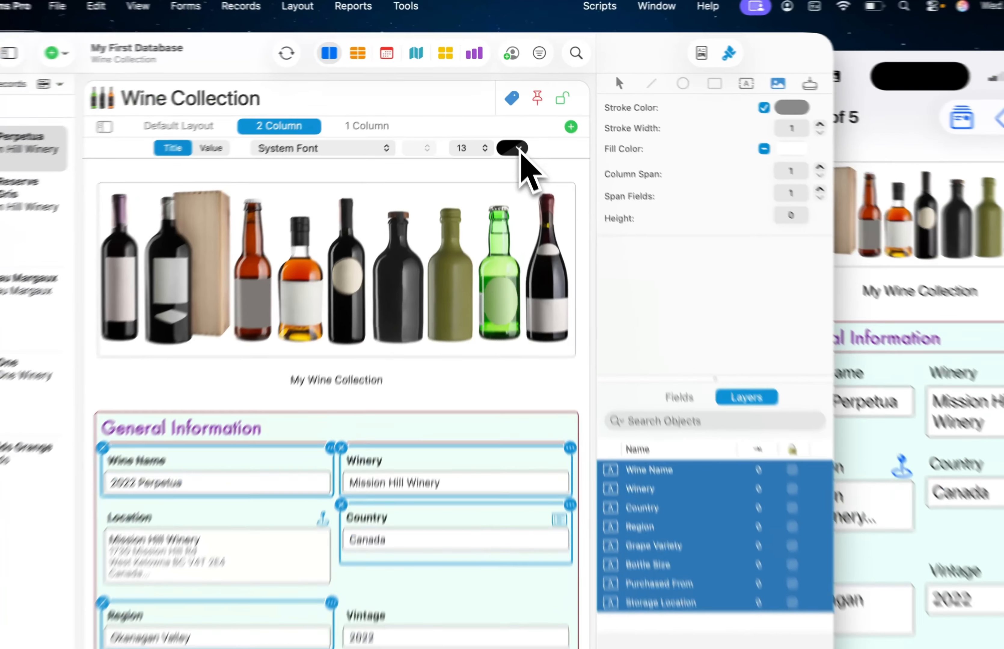
- Try a dark purple title colour on the selected text fields, replace it with a lighter purple, and deselect the fields
{"action": "left_click", "coordinate": [512, 131]}
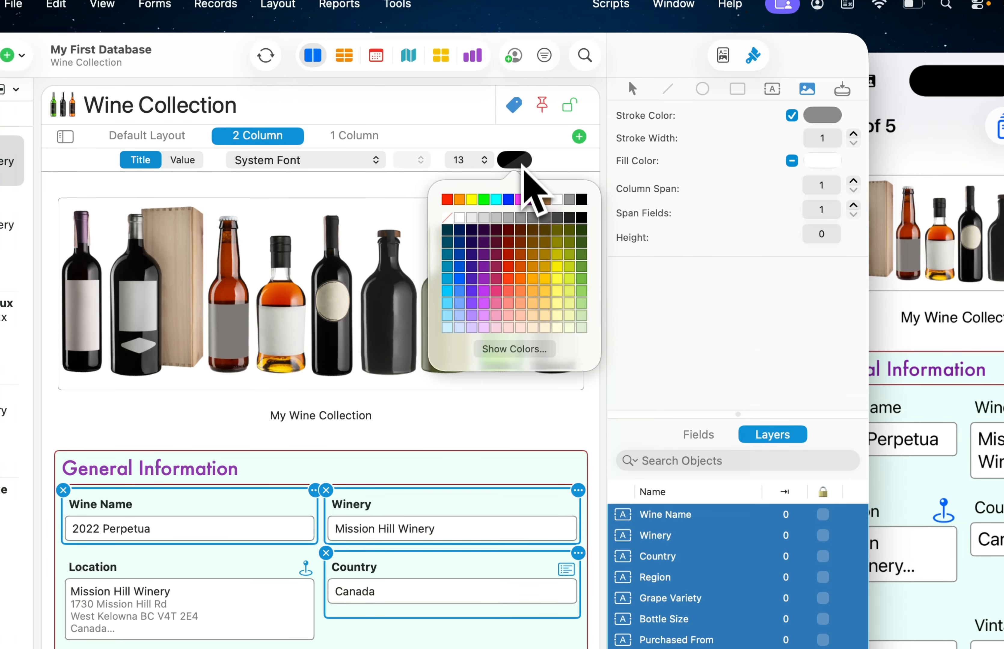
{"action": "left_click", "coordinate": [472, 268]}
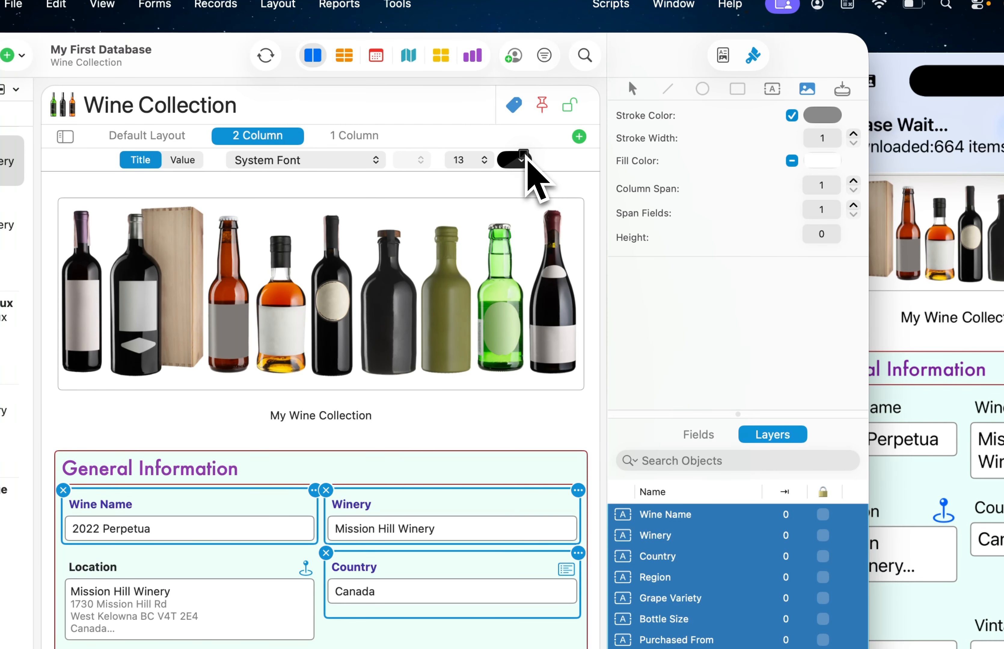
{"action": "left_click", "coordinate": [518, 162]}
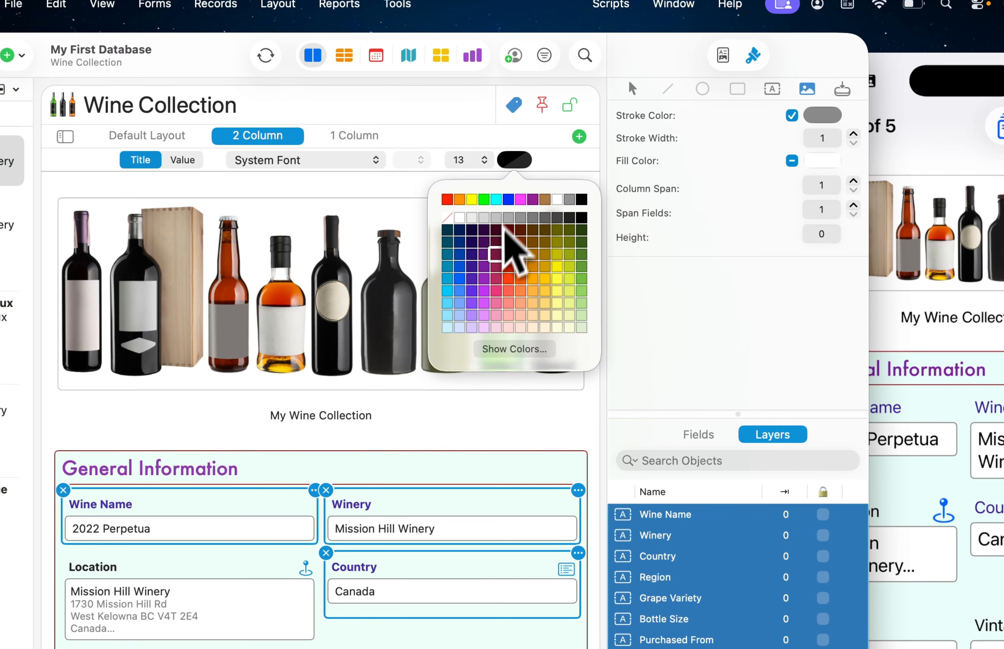
{"action": "left_click", "coordinate": [483, 280]}
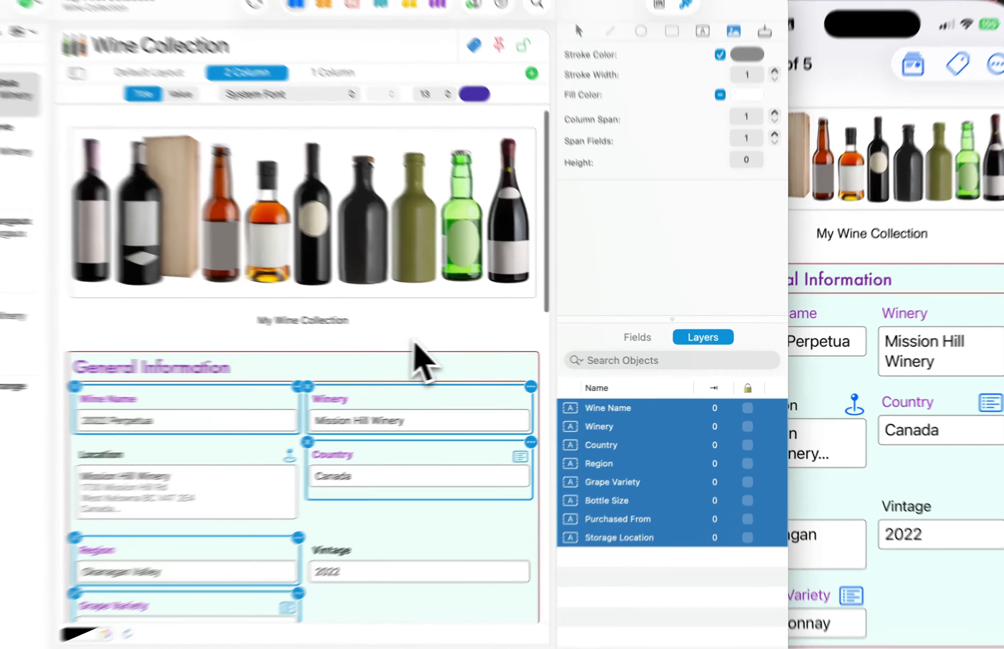
{"action": "left_click", "coordinate": [461, 340]}
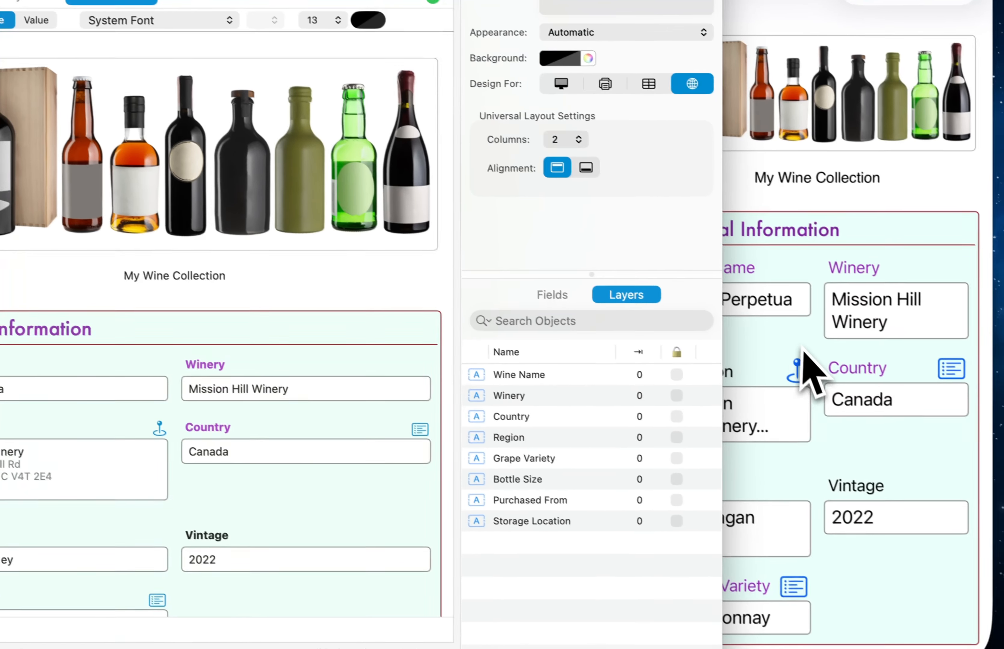
- Switch to the mirrored iPhone and put the 2 Column layout into edit mode there
{"action": "left_click", "coordinate": [873, 379]}
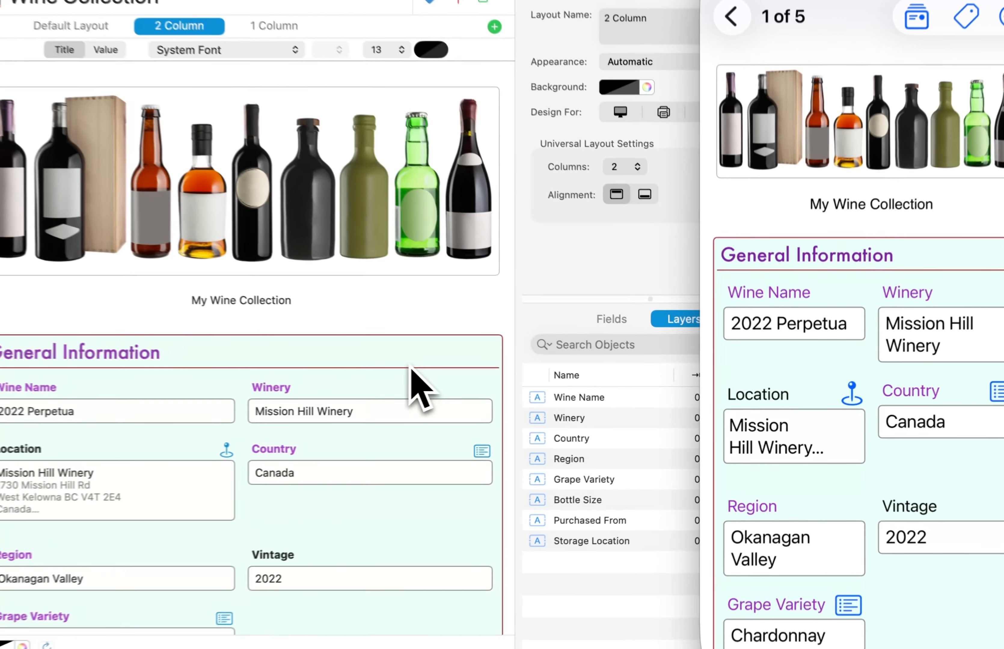
{"action": "left_click", "coordinate": [497, 376]}
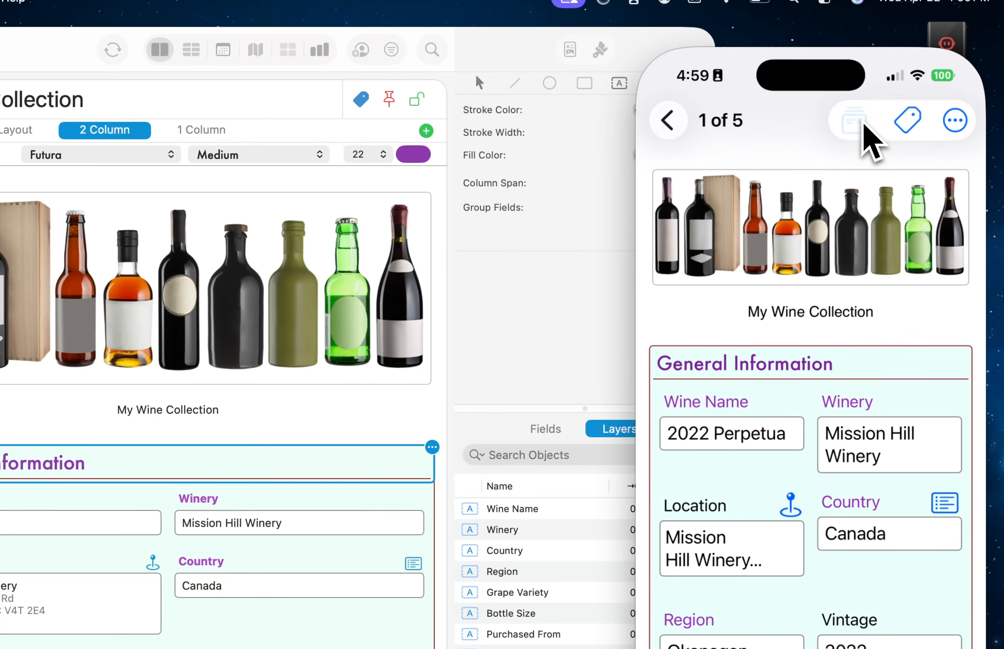
{"action": "left_click", "coordinate": [860, 126]}
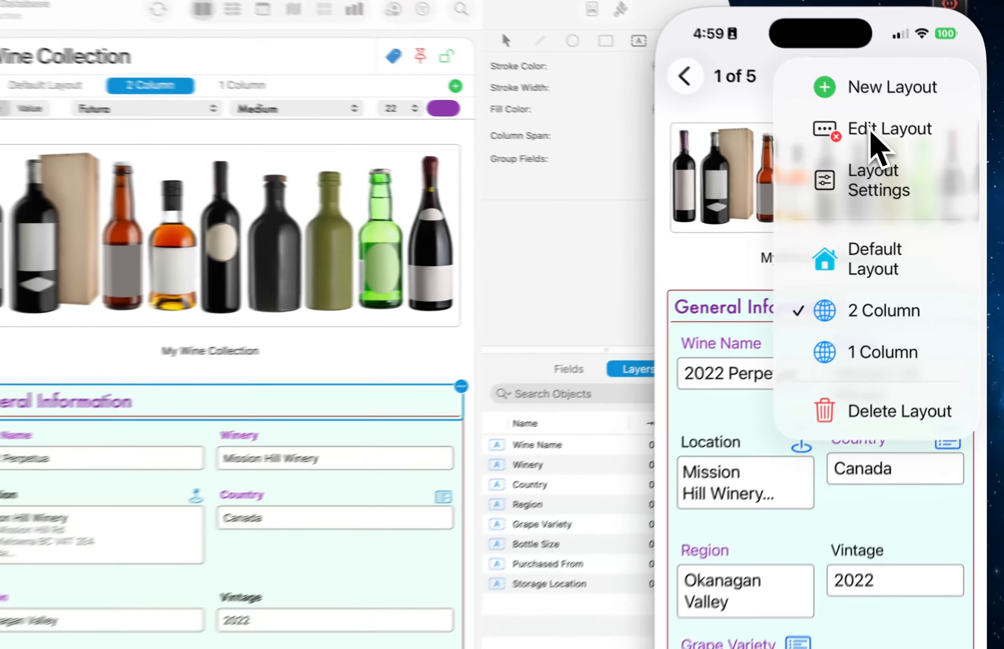
{"action": "left_click", "coordinate": [909, 148]}
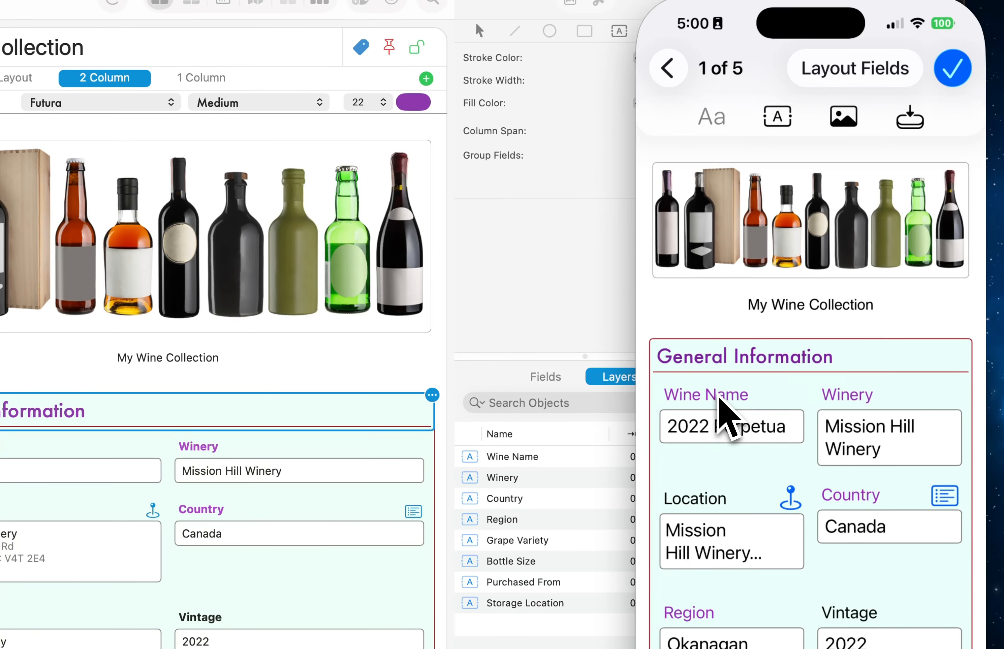
- Set the Wine Name field's title font to American Typewriter Semibold in the iPhone layout
{"action": "left_click", "coordinate": [723, 417]}
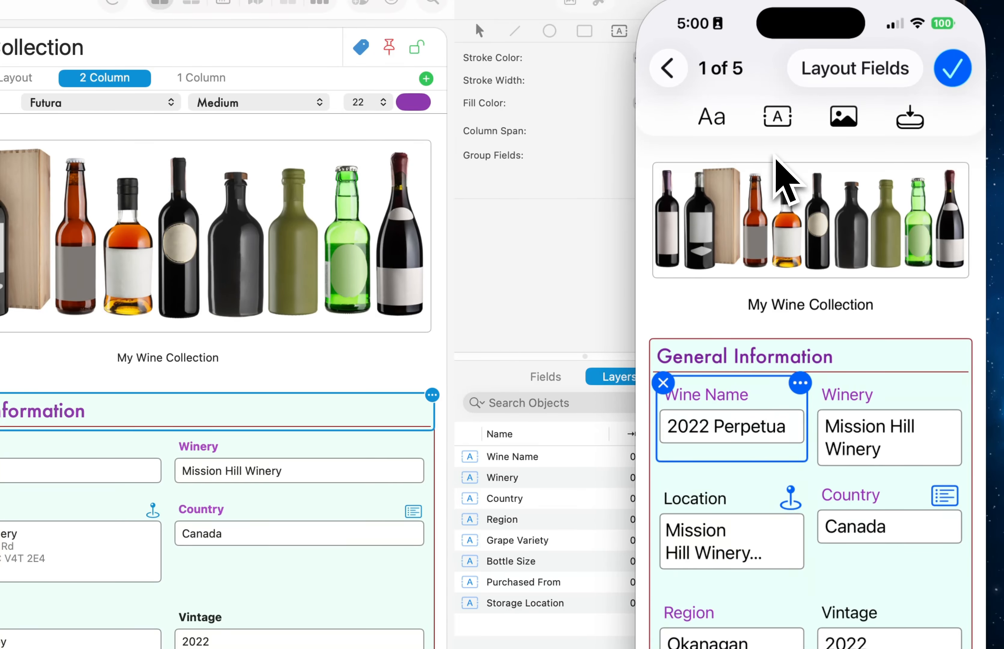
{"action": "left_click", "coordinate": [716, 119]}
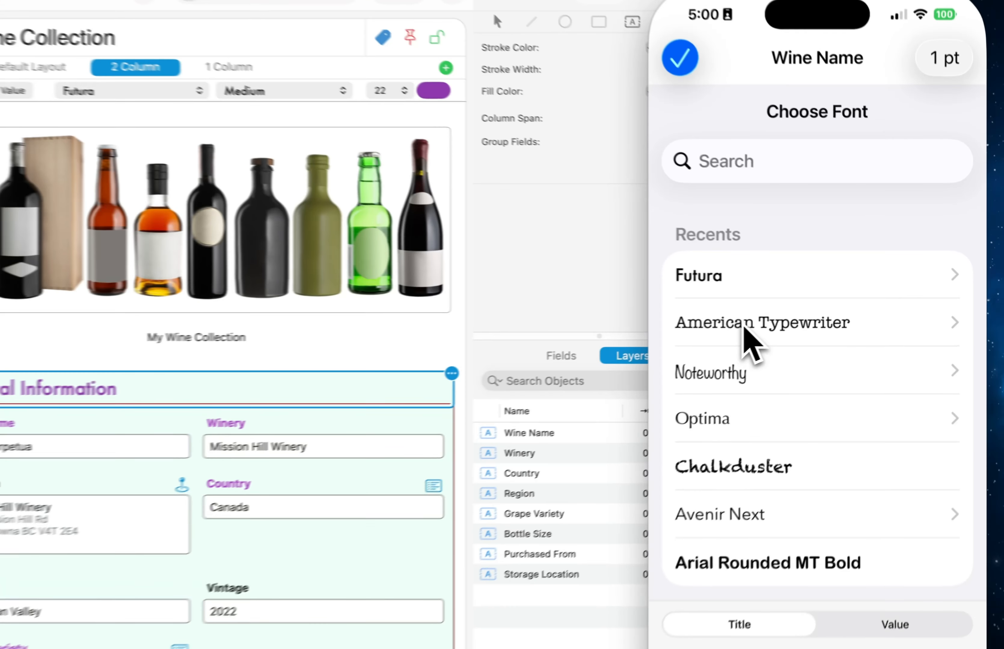
{"action": "left_click", "coordinate": [798, 317]}
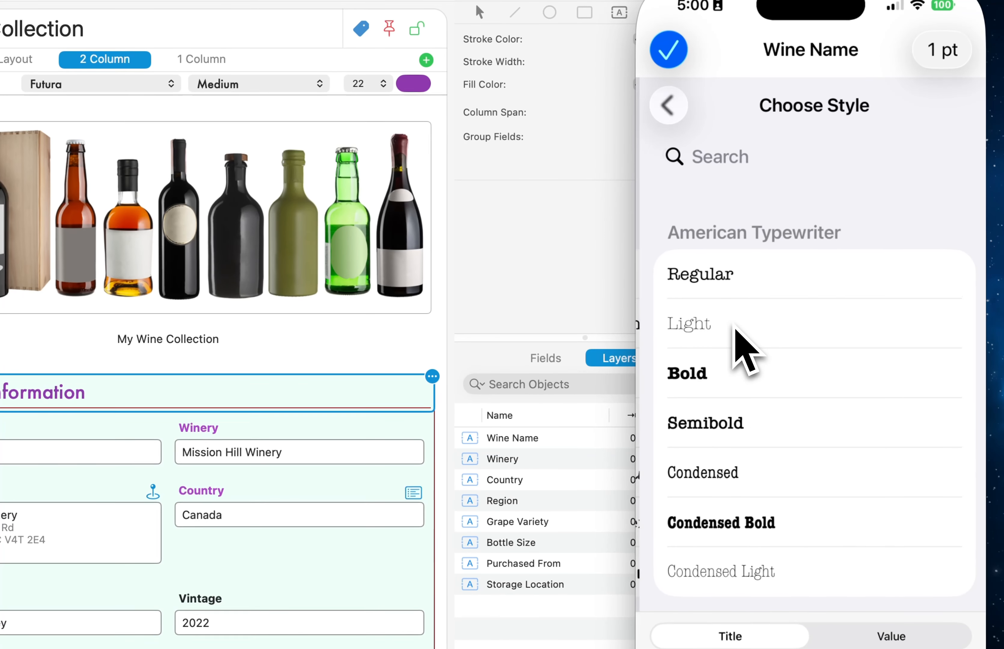
{"action": "left_click", "coordinate": [739, 441]}
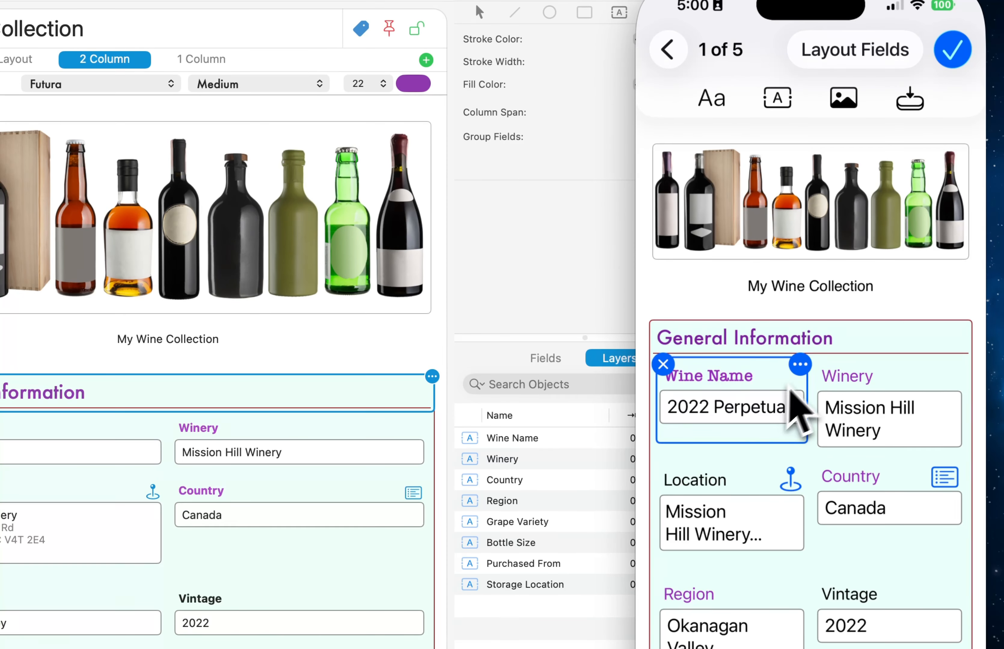
- Copy Wine Name's title font settings to all titles on the layout, and check the layout on the Mac
{"action": "left_click", "coordinate": [712, 99]}
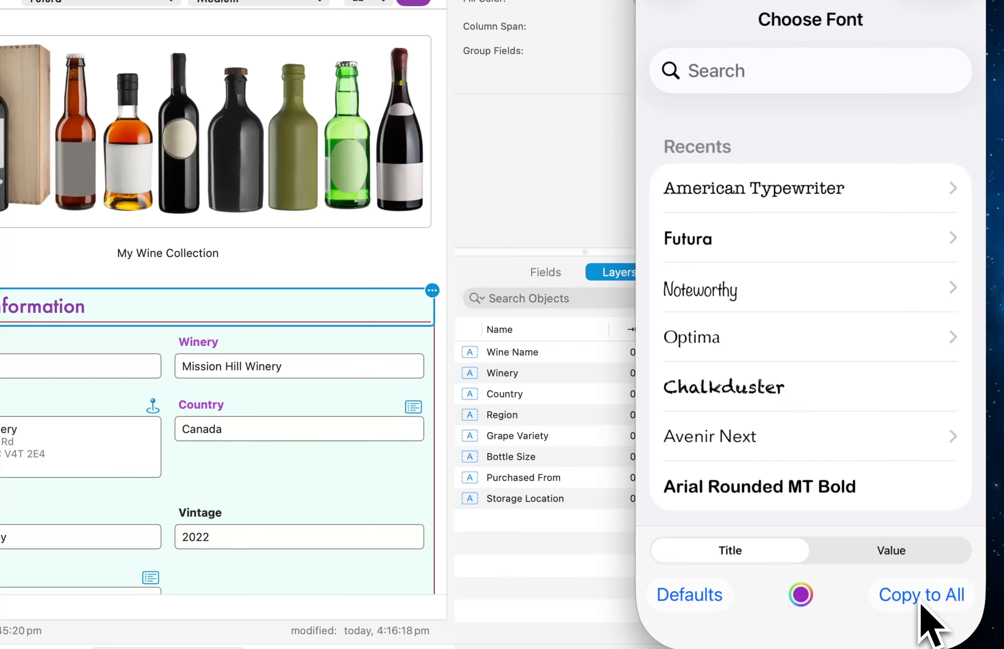
{"action": "left_click", "coordinate": [919, 599]}
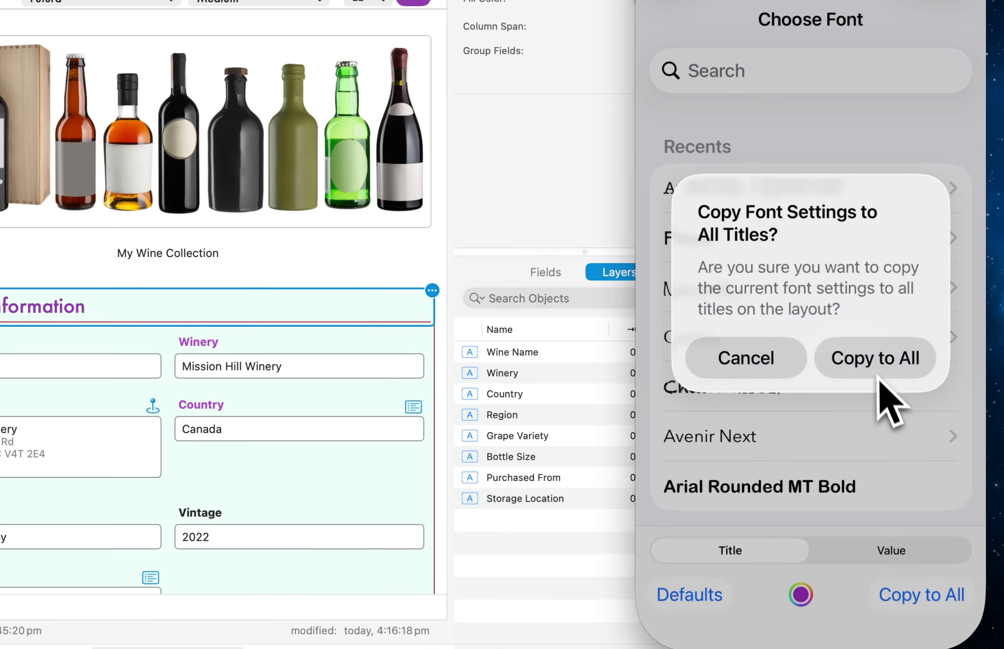
{"action": "left_click", "coordinate": [875, 359]}
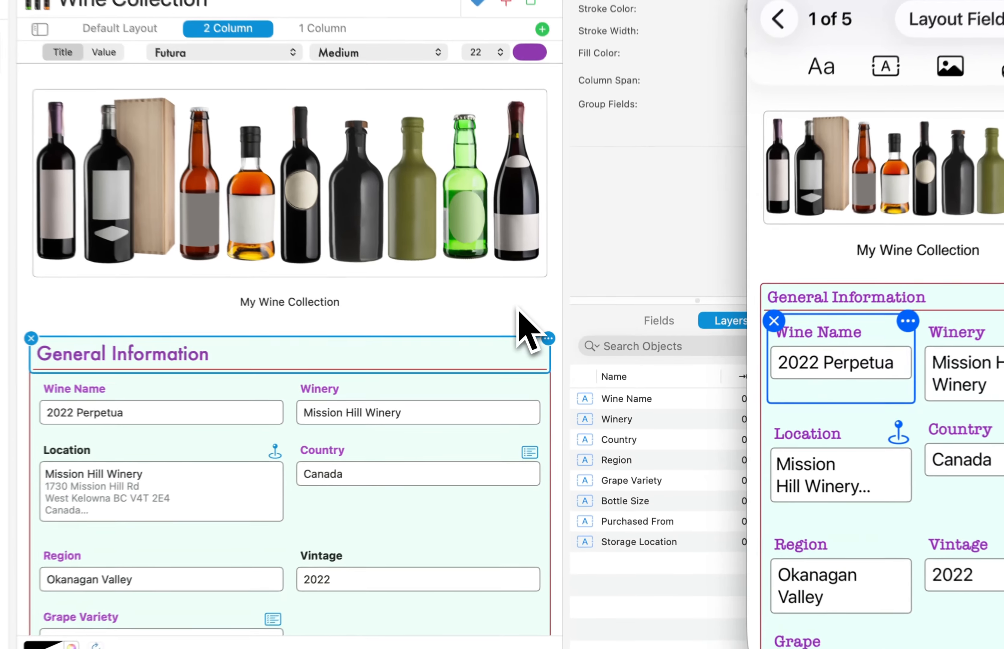
{"action": "left_click", "coordinate": [539, 333]}
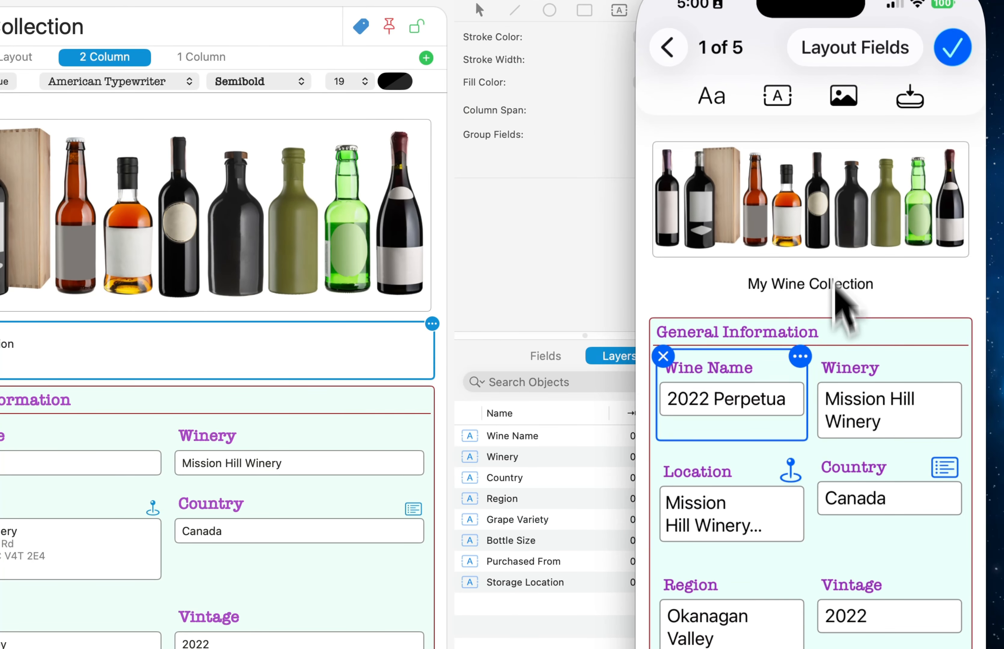
- Set the Wine Name field's value font to Optima Regular in the iPhone layout
{"action": "left_click", "coordinate": [719, 103]}
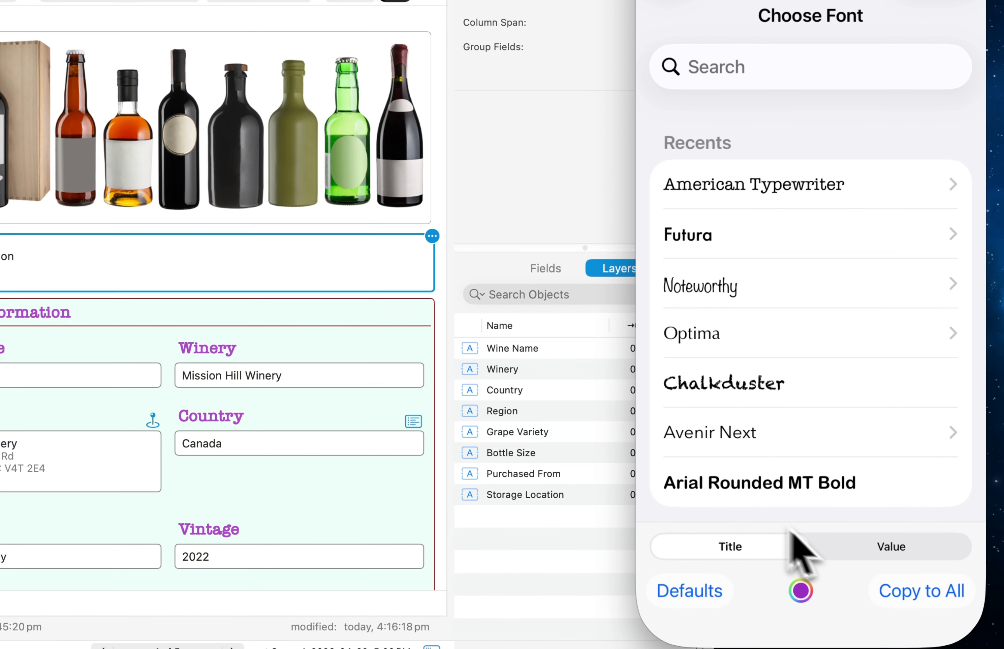
{"action": "left_click", "coordinate": [888, 552]}
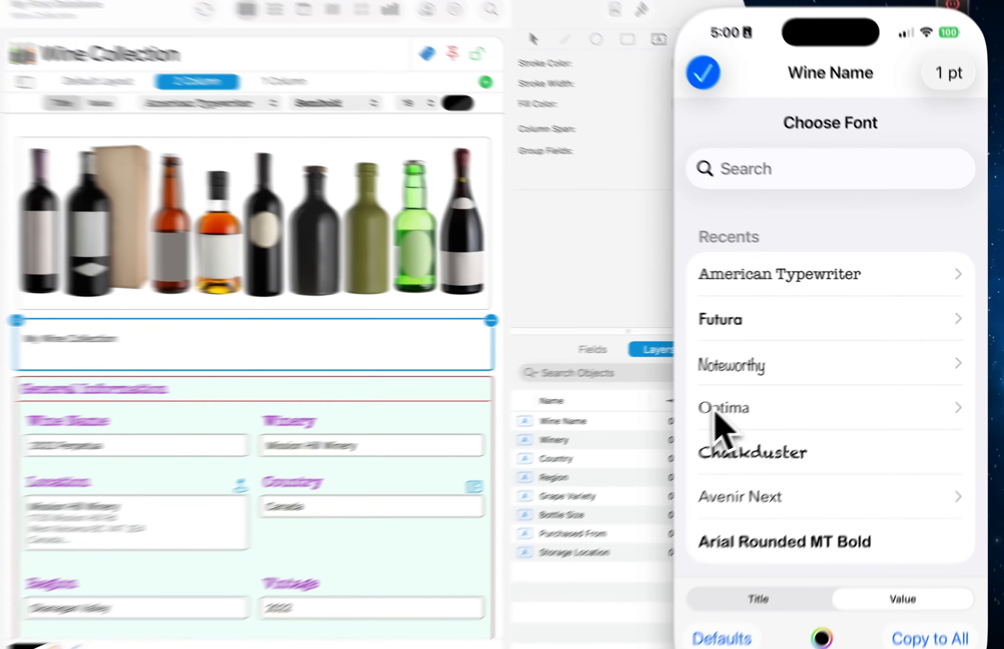
{"action": "left_click", "coordinate": [755, 395]}
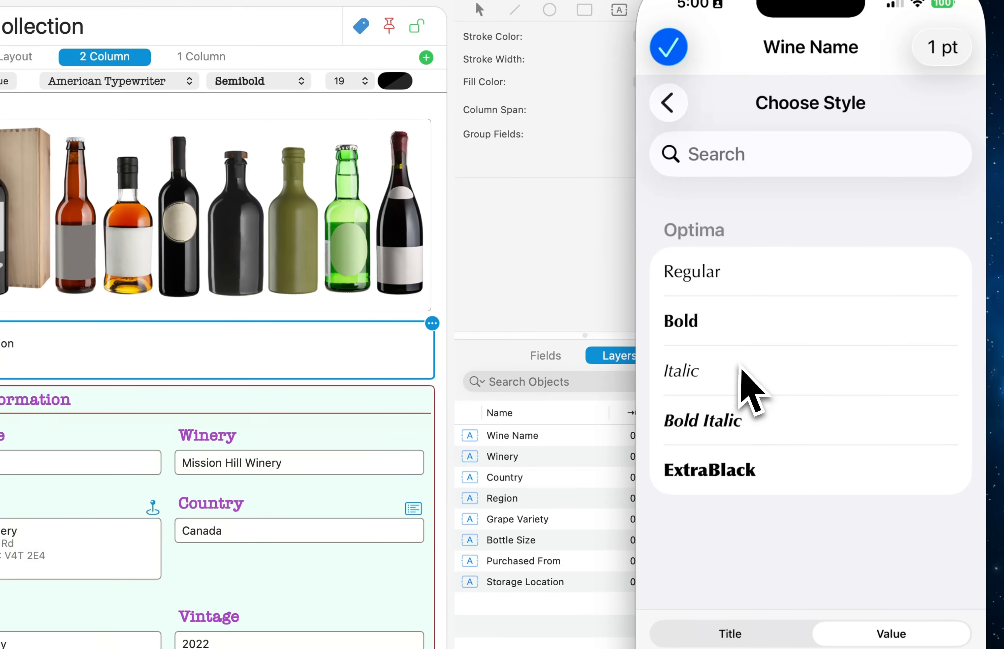
{"action": "left_click", "coordinate": [702, 282]}
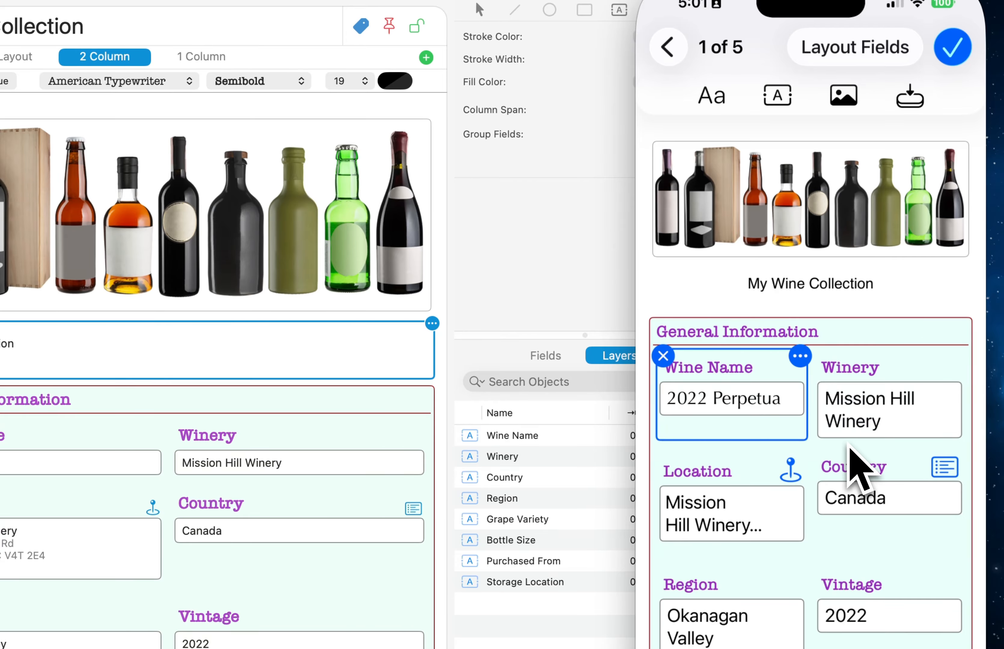
- Copy Wine Name's value font settings to all values on the layout
{"action": "left_click", "coordinate": [712, 98]}
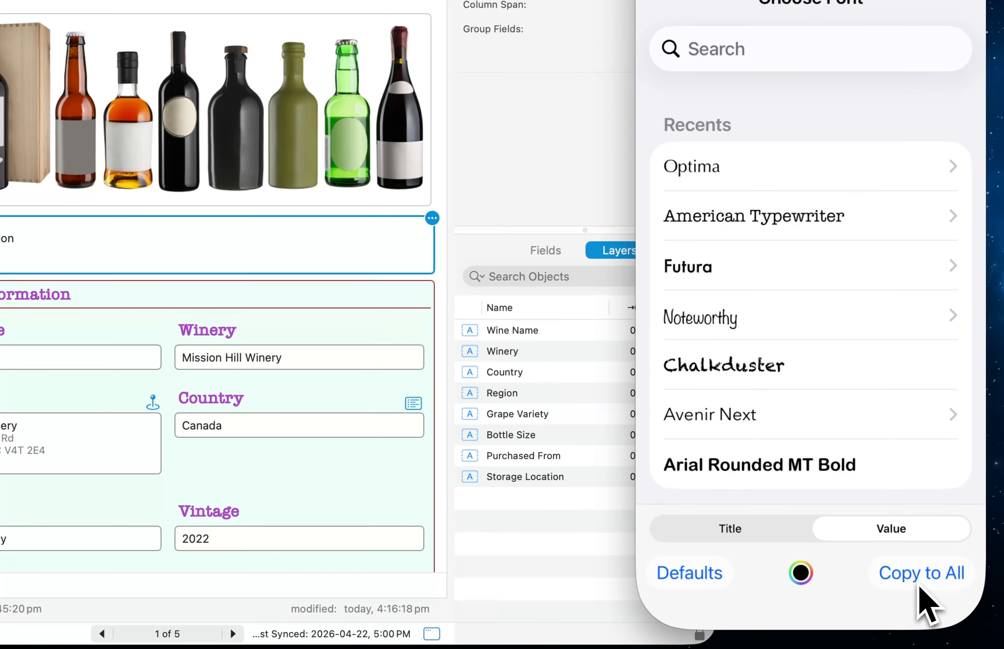
{"action": "left_click", "coordinate": [919, 648]}
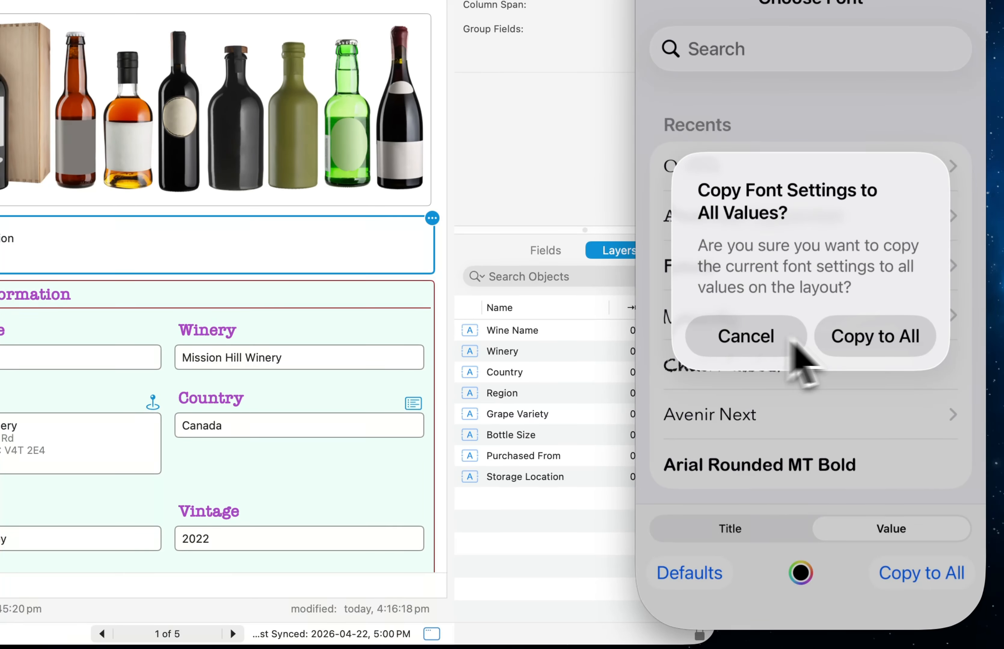
{"action": "left_click", "coordinate": [865, 353]}
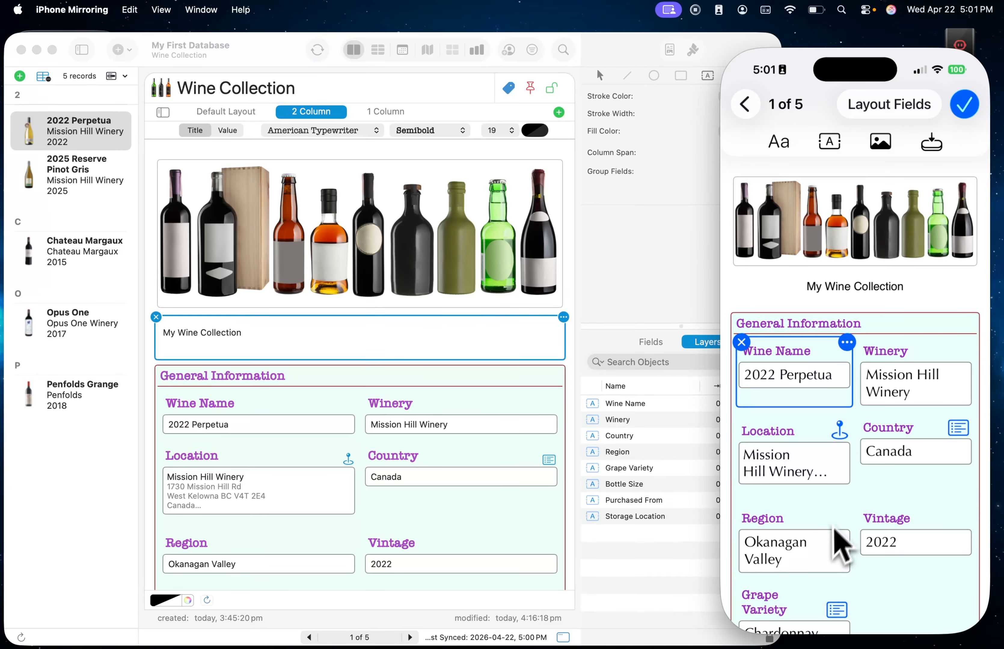
- On the Mac, delete the My Wine Collection text from the layout and move the General Information section above the bottle picture
{"action": "left_click", "coordinate": [570, 344]}
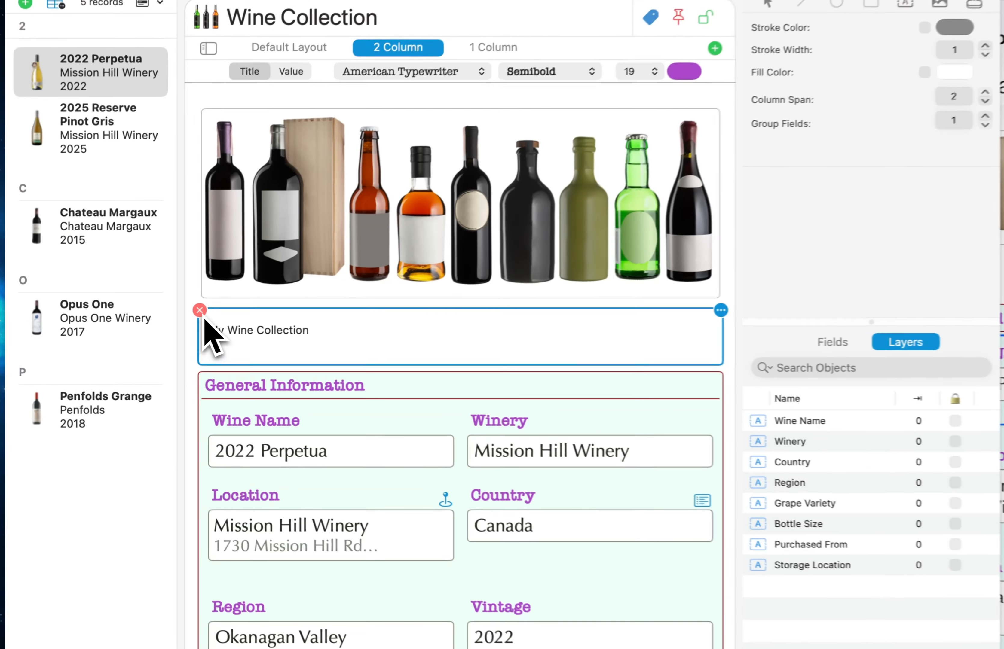
{"action": "left_click", "coordinate": [156, 318]}
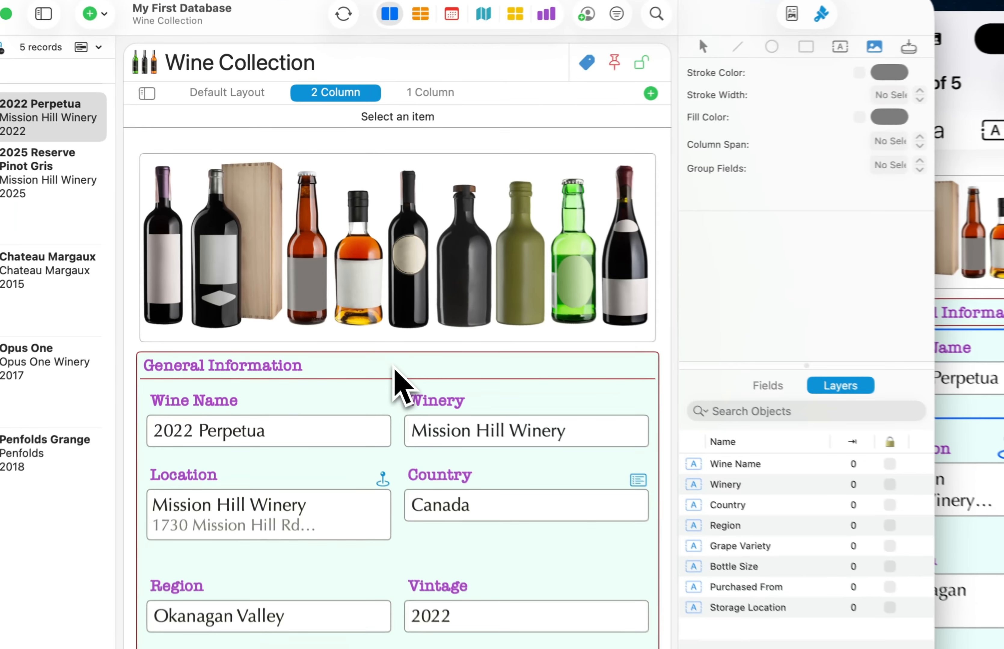
{"action": "left_click", "coordinate": [360, 332]}
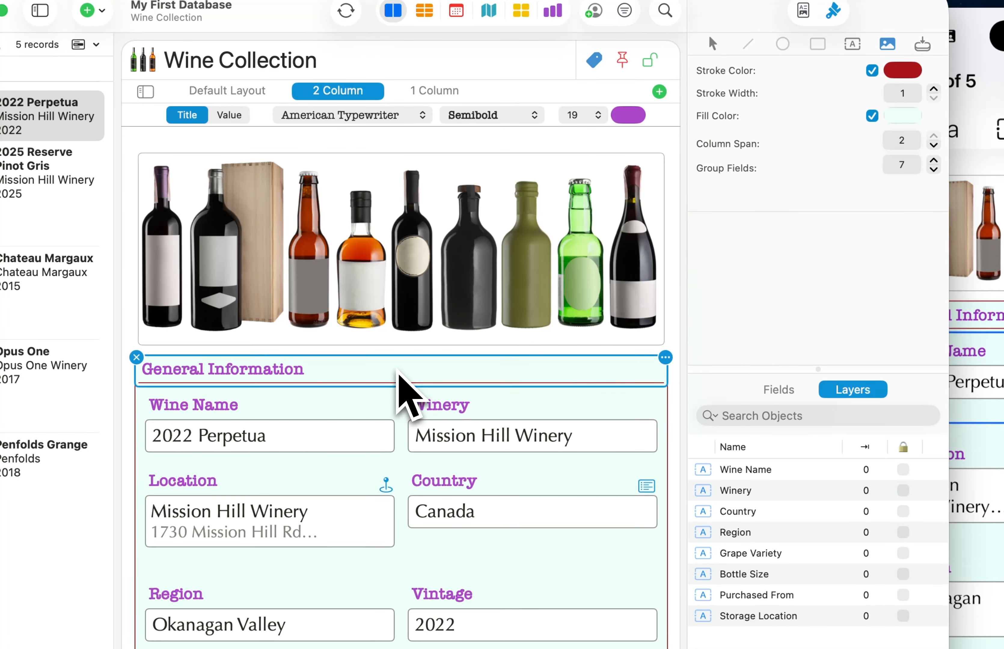
{"action": "left_click_drag", "start_coordinate": [417, 367], "coordinate": [398, 187]}
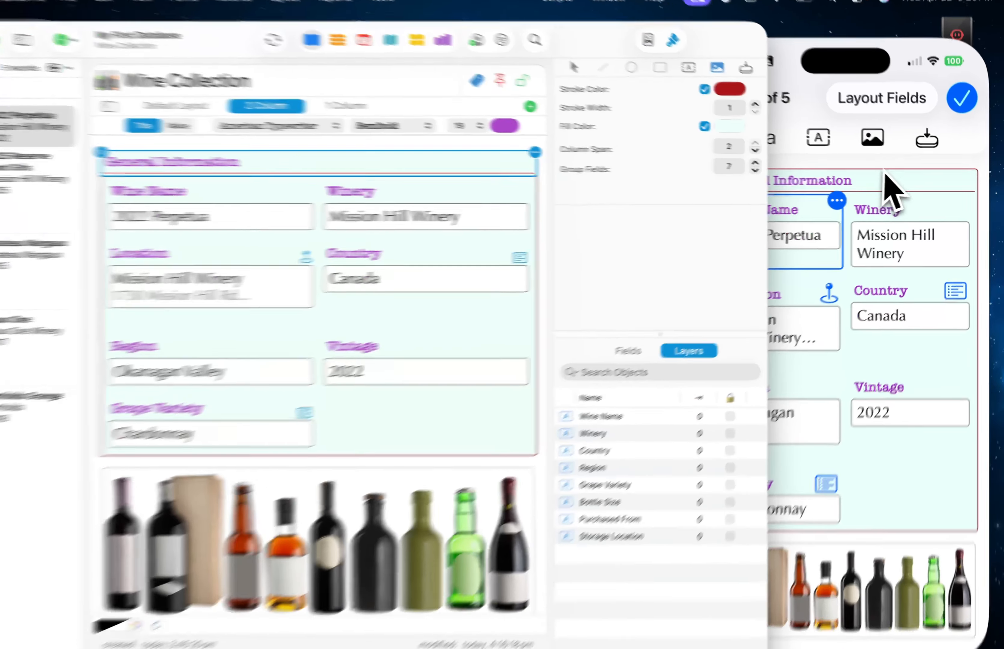
- On the iPhone, set the Wine Name field's column span to 2
{"action": "left_click", "coordinate": [892, 169]}
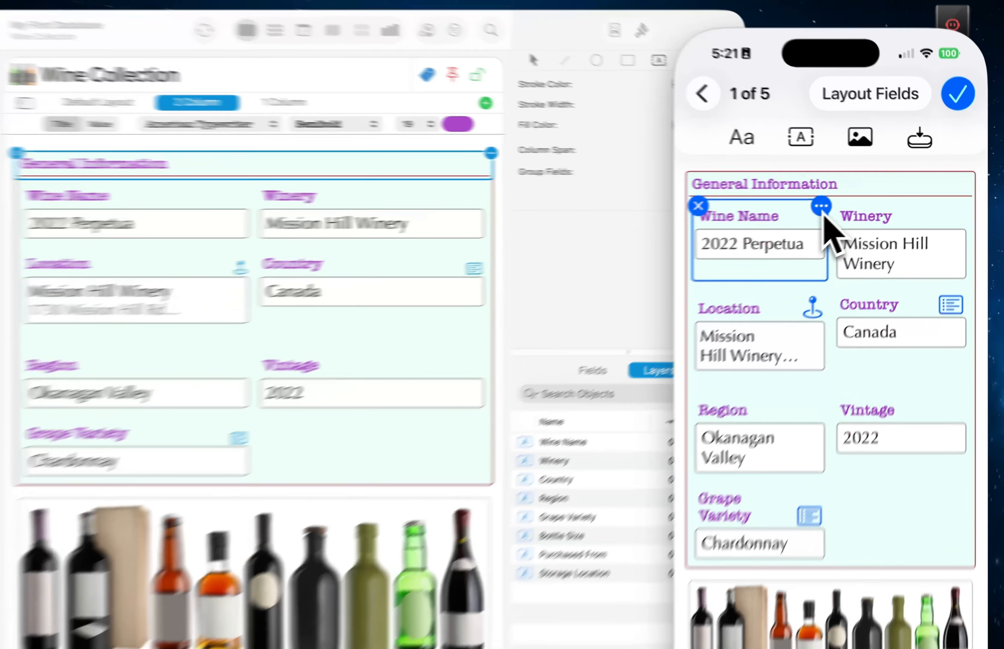
{"action": "left_click", "coordinate": [847, 201]}
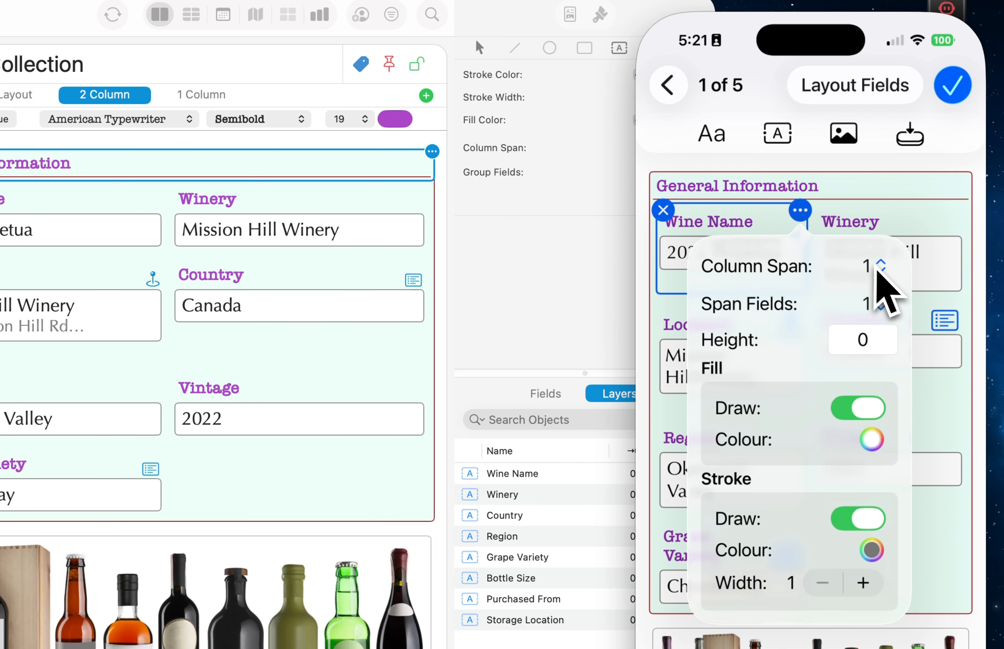
{"action": "left_click", "coordinate": [881, 268]}
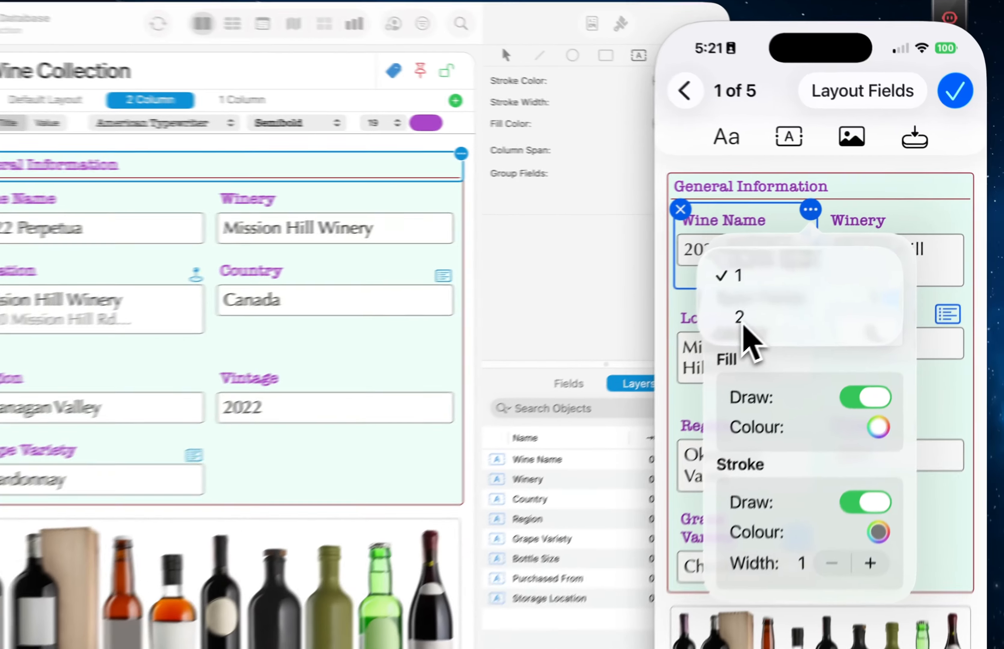
{"action": "left_click", "coordinate": [790, 290]}
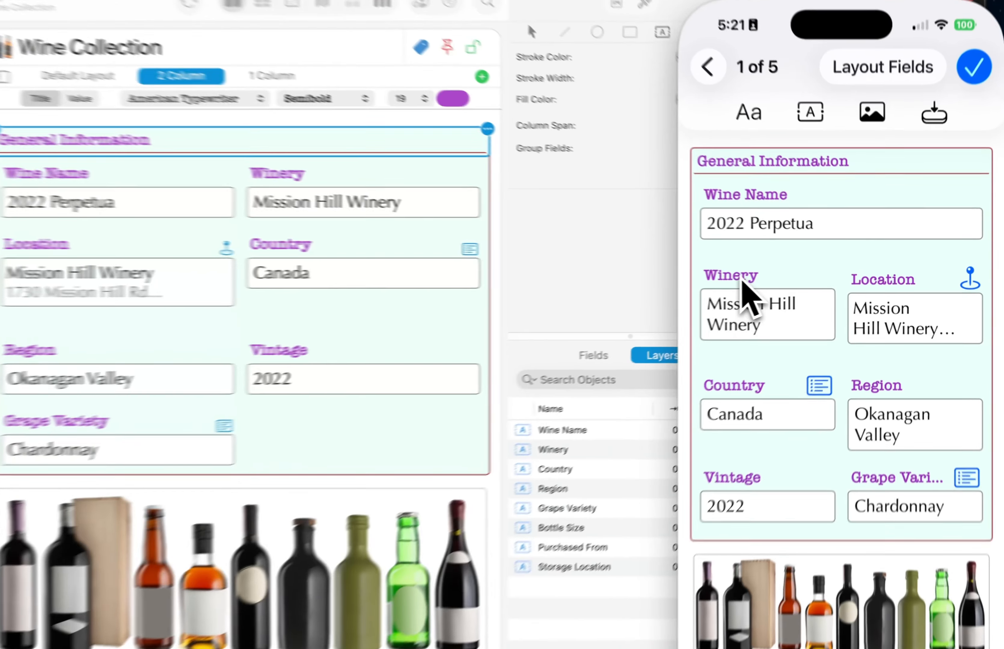
- Set the Winery field's column span to 2 on the iPhone and check the updated layout on the Mac
{"action": "left_click", "coordinate": [784, 300]}
{"action": "left_click", "coordinate": [823, 264]}
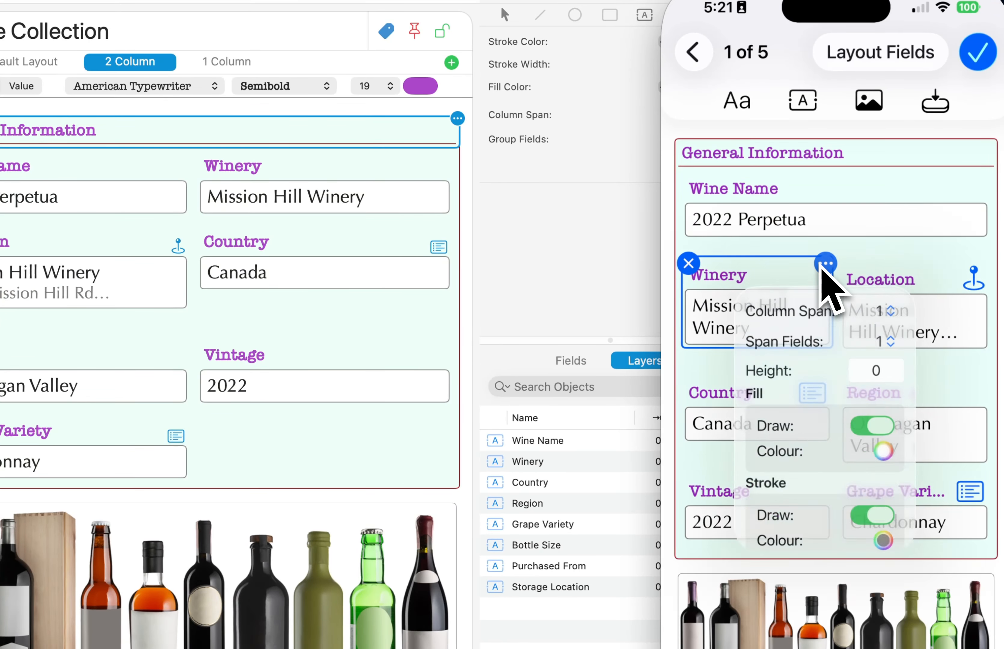
{"action": "left_click", "coordinate": [905, 320]}
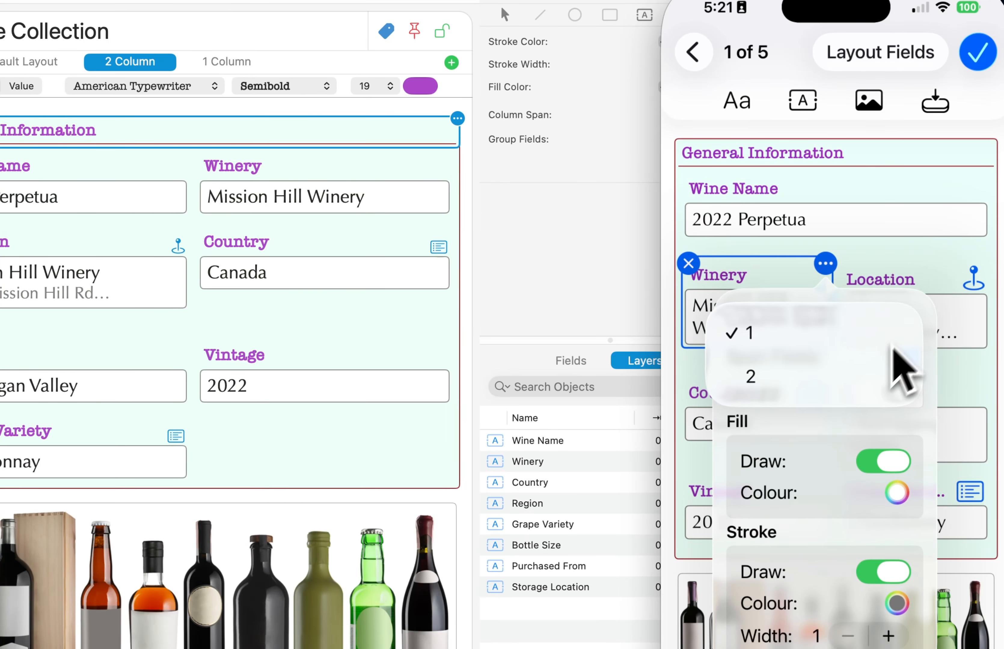
{"action": "left_click", "coordinate": [812, 316]}
{"action": "left_click", "coordinate": [868, 268]}
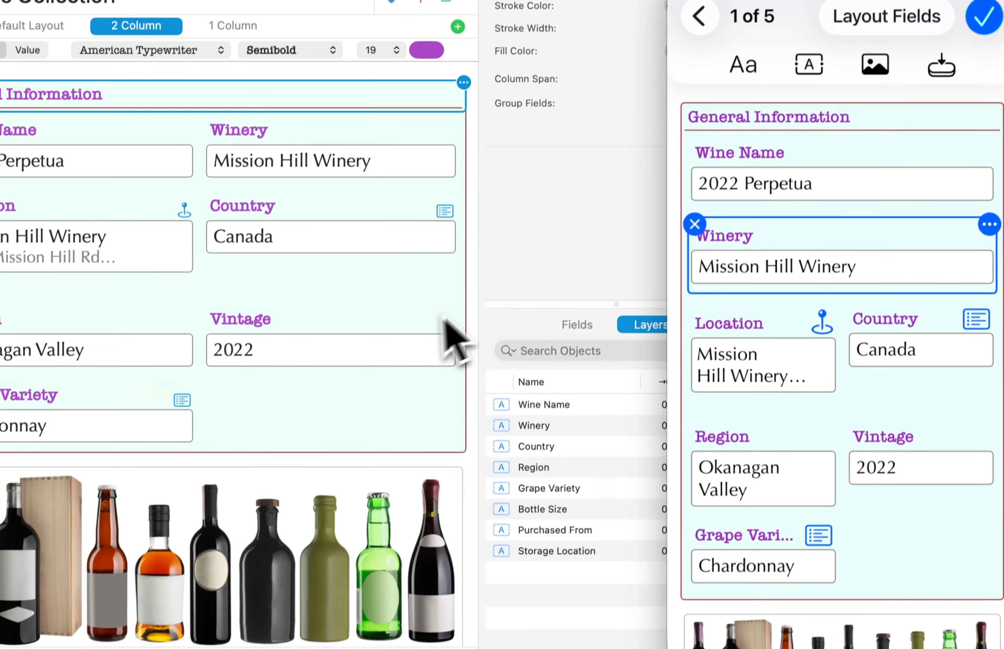
{"action": "left_click", "coordinate": [490, 300]}
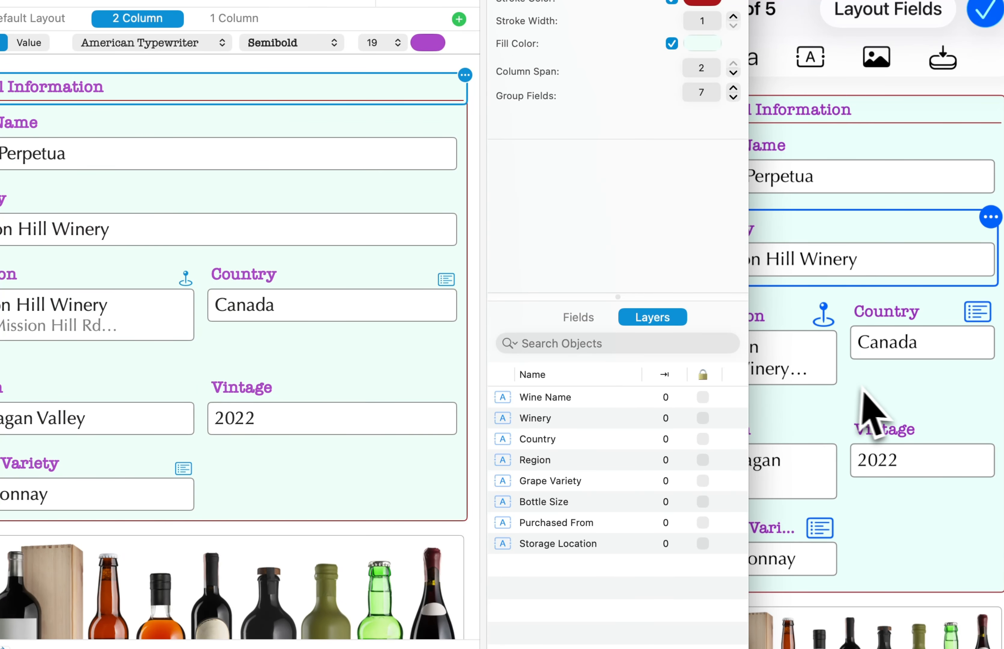
- On the iPhone, move the Region field directly below Winery, ahead of Location
{"action": "left_click", "coordinate": [877, 411]}
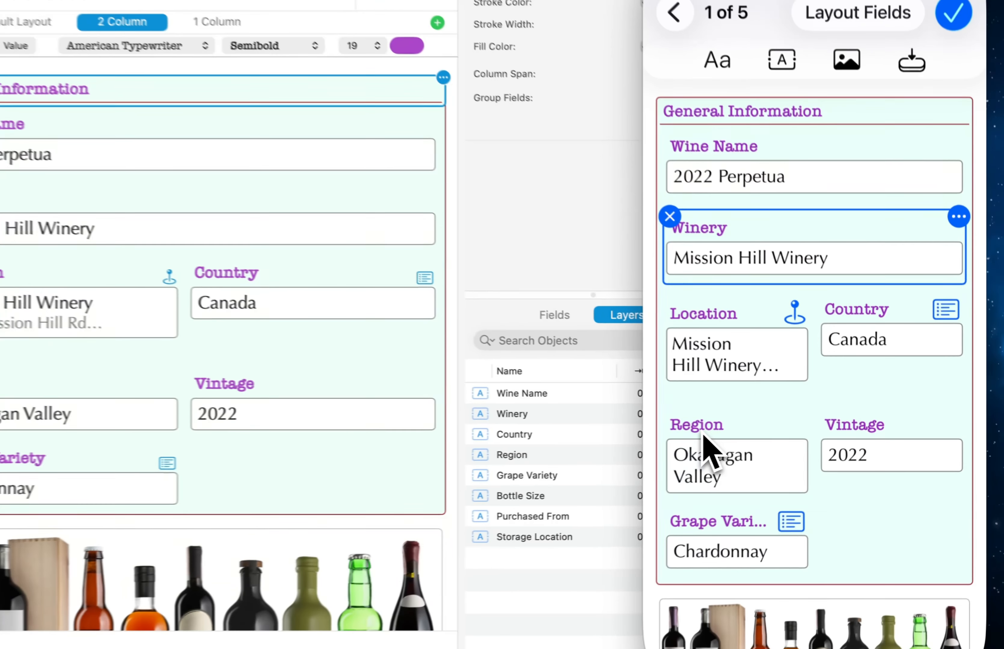
{"action": "left_click_drag", "start_coordinate": [770, 439], "coordinate": [789, 337]}
{"action": "left_click_drag", "start_coordinate": [723, 306], "coordinate": [725, 309]}
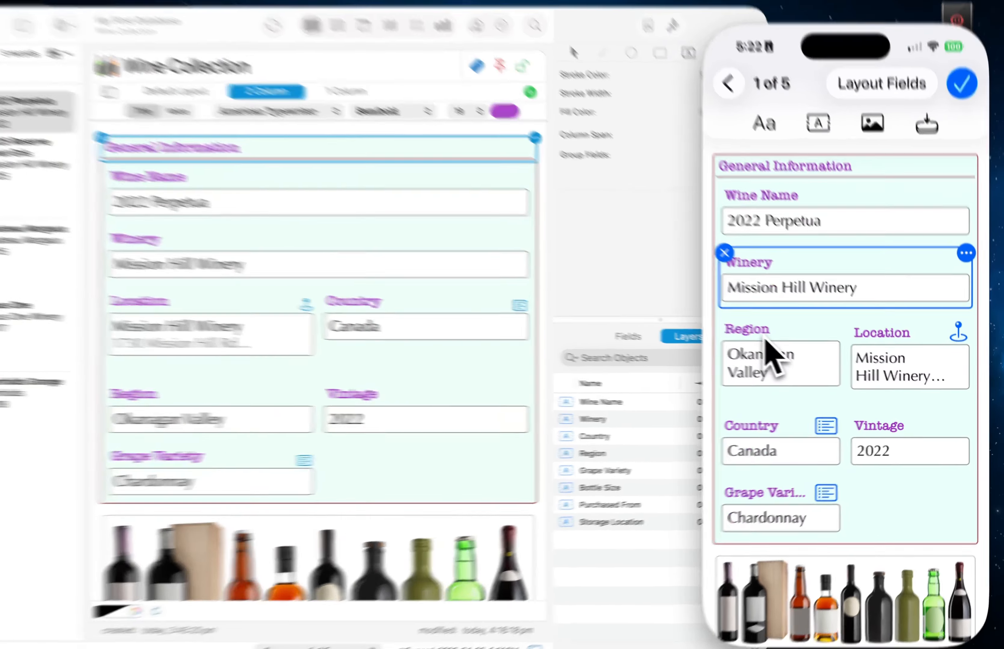
{"action": "left_click", "coordinate": [784, 352]}
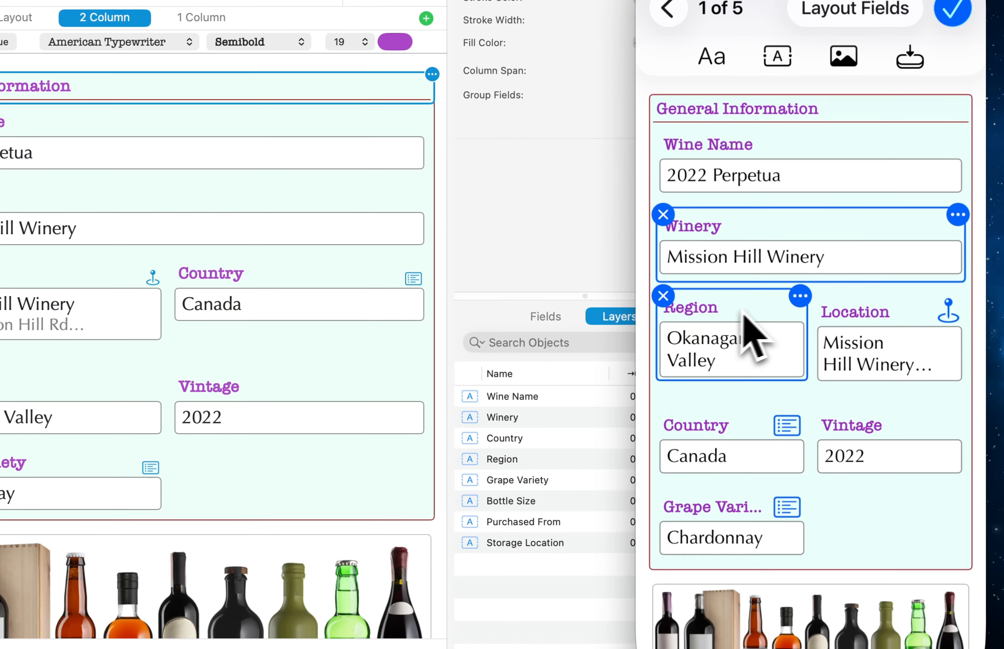
{"action": "left_click", "coordinate": [801, 300]}
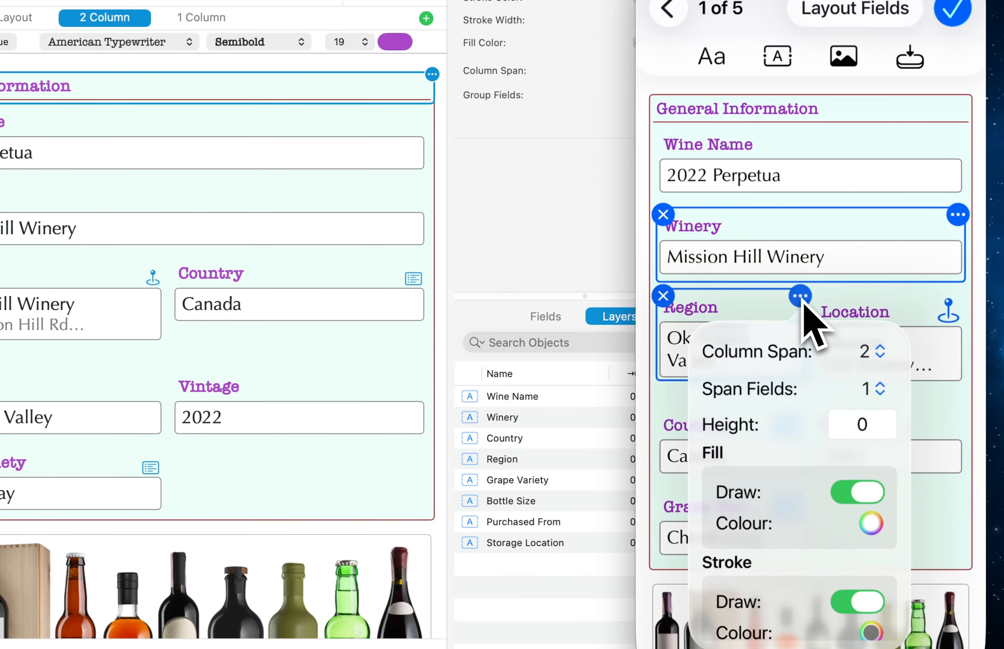
{"action": "left_click", "coordinate": [874, 357]}
{"action": "left_click", "coordinate": [801, 347]}
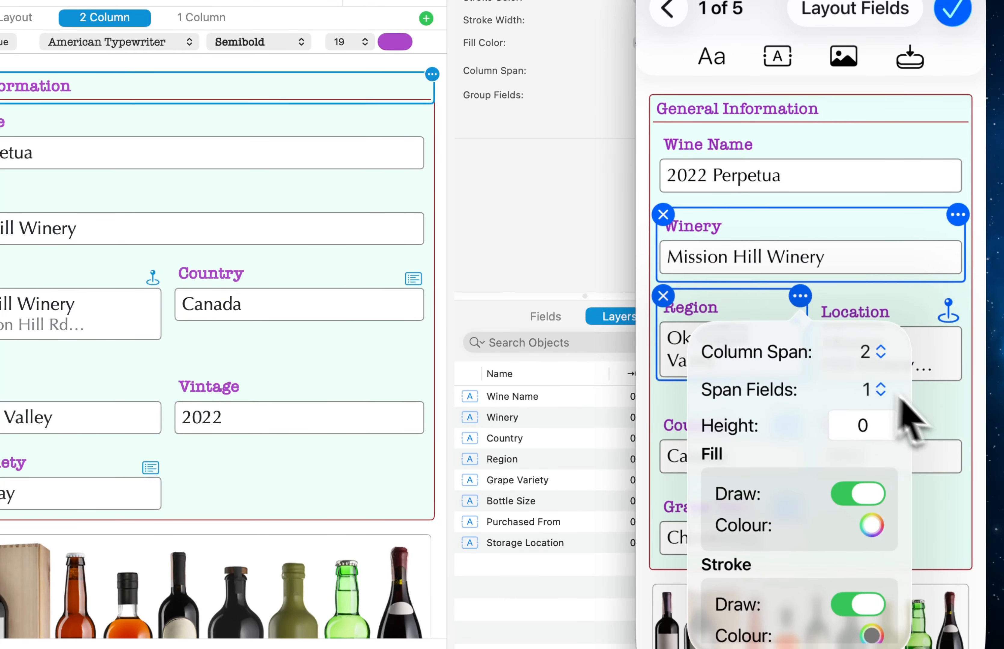
{"action": "left_click", "coordinate": [947, 436]}
{"action": "left_click", "coordinate": [945, 426]}
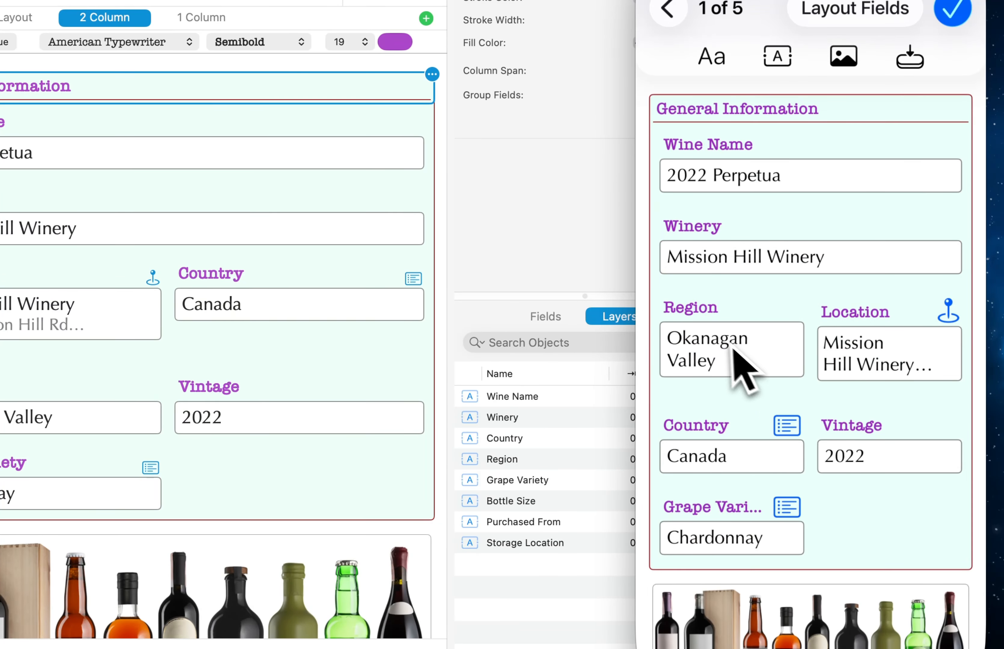
- On the iPhone, set only the Region field's column span to 2 and check the updated layout on the Mac
{"action": "left_click", "coordinate": [732, 363]}
{"action": "left_click", "coordinate": [801, 297]}
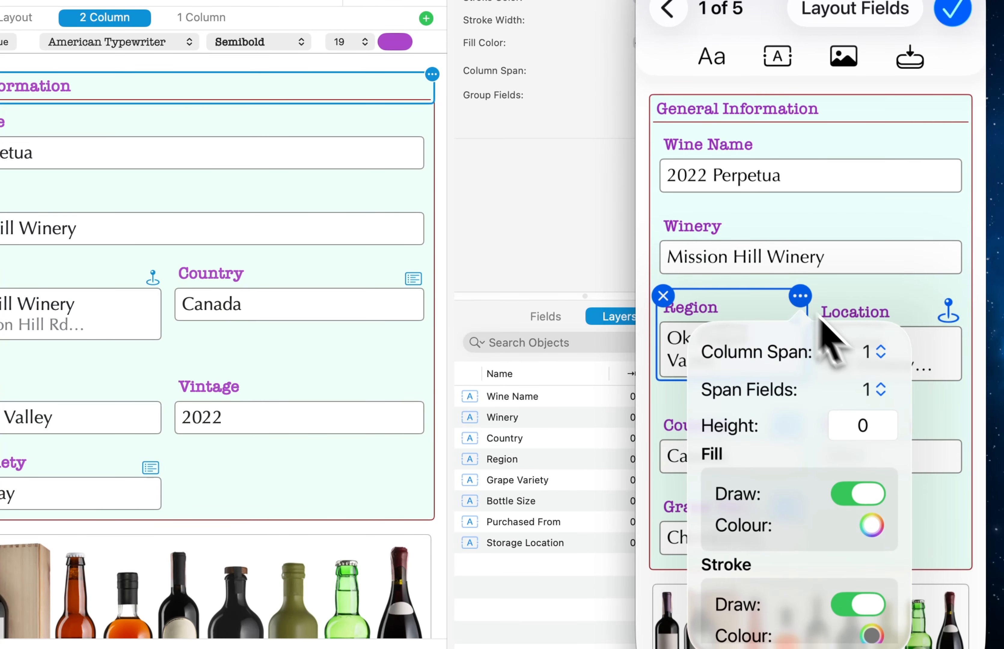
{"action": "left_click", "coordinate": [873, 359]}
{"action": "left_click", "coordinate": [803, 349]}
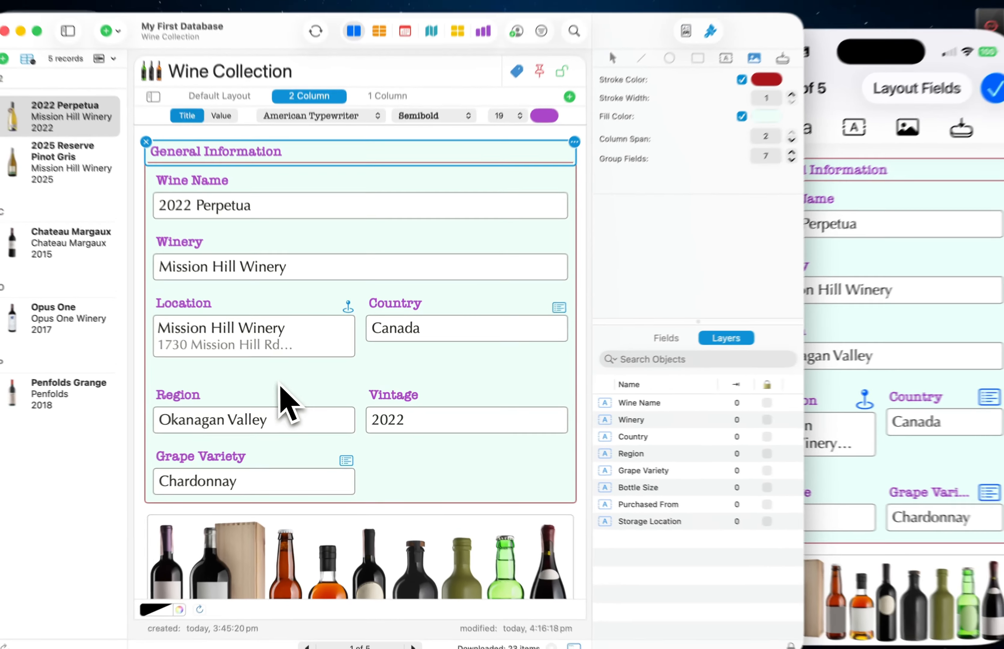
{"action": "left_click_drag", "start_coordinate": [263, 389], "coordinate": [244, 313]}
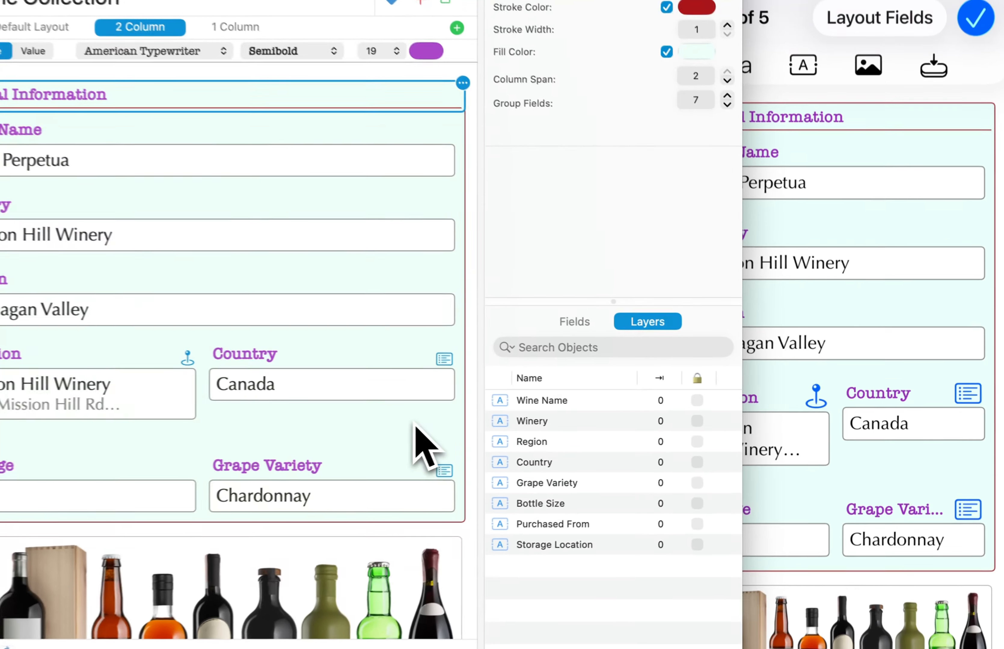
- On the Mac, remove the Photo field from the Wine Details section and check the change on the iPhone
{"action": "left_click", "coordinate": [525, 421]}
{"action": "scroll", "coordinate": [525, 421], "scroll_direction": "down", "scroll_amount": 5}
{"action": "scroll", "coordinate": [406, 427], "scroll_direction": "down", "scroll_amount": 6}
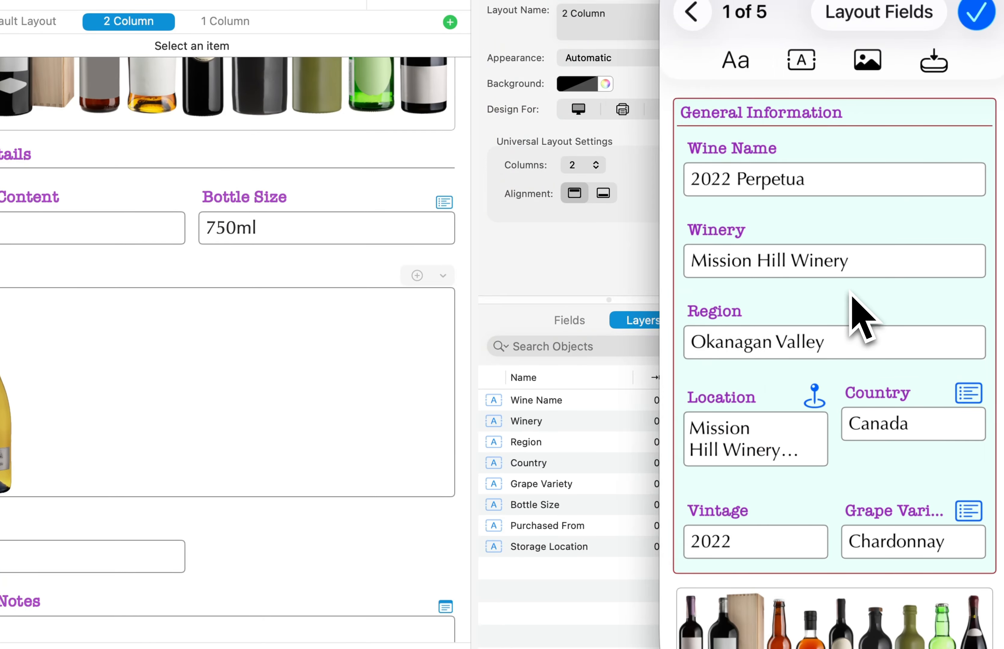
{"action": "scroll", "coordinate": [844, 446], "scroll_direction": "down", "scroll_amount": 5}
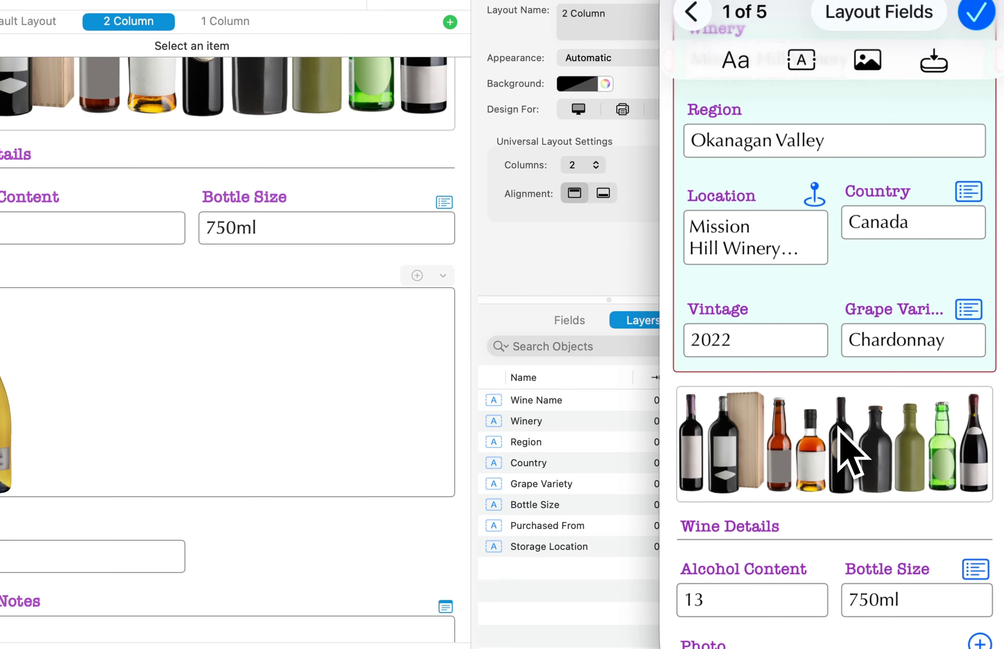
{"action": "scroll", "coordinate": [840, 438], "scroll_direction": "up", "scroll_amount": 5}
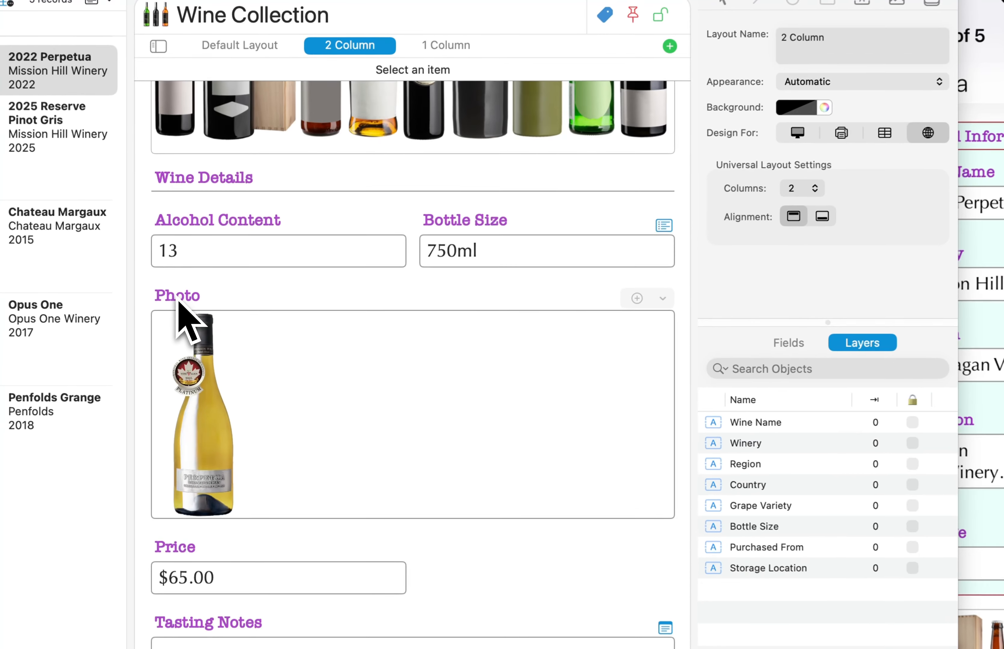
{"action": "left_click", "coordinate": [178, 309]}
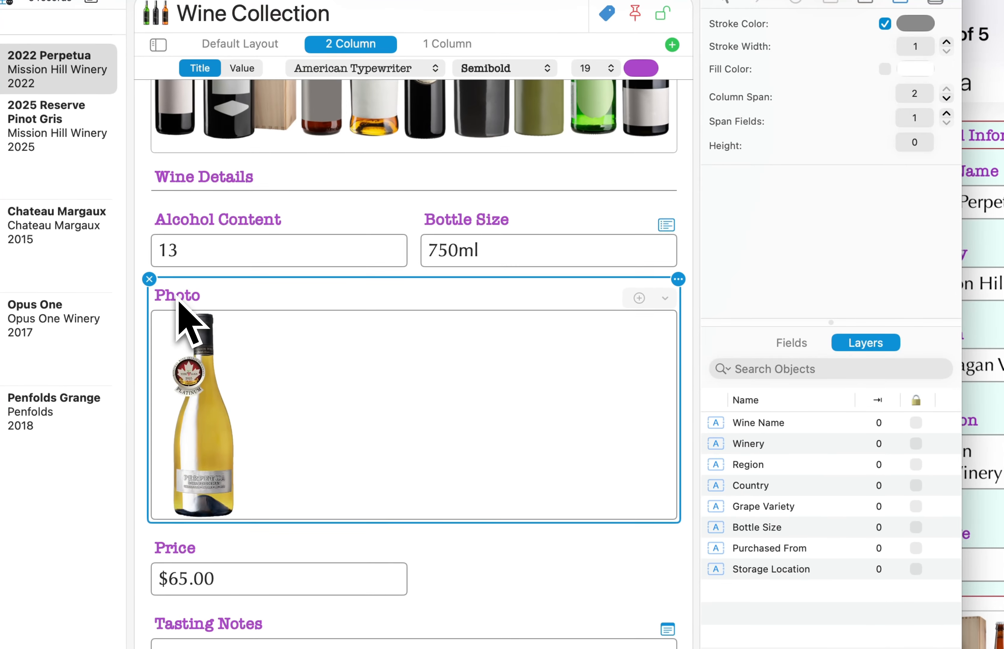
{"action": "left_click", "coordinate": [150, 279]}
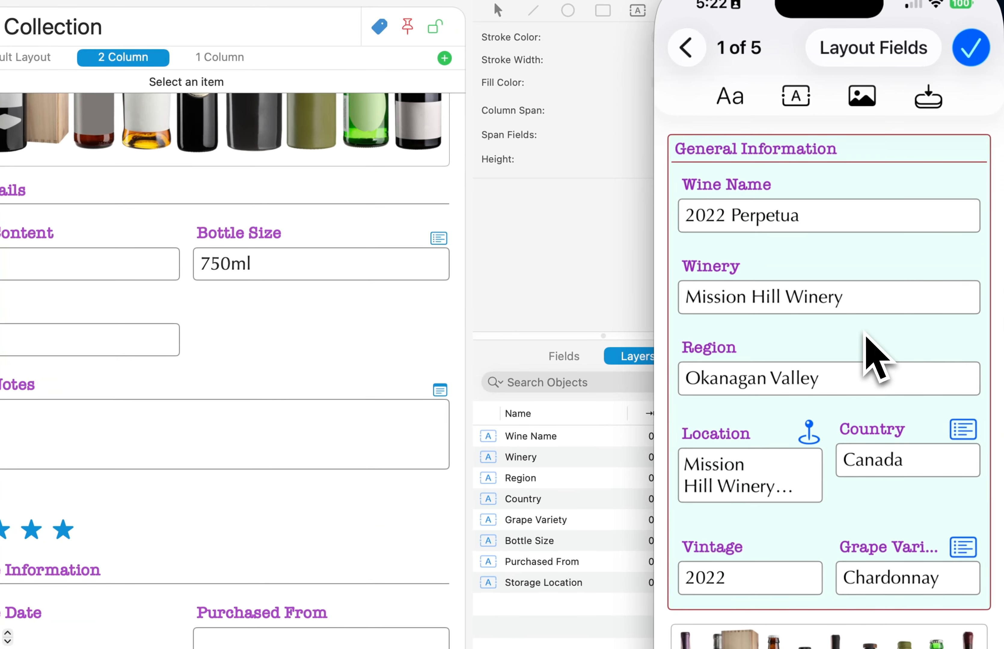
{"action": "scroll", "coordinate": [865, 350], "scroll_direction": "down", "scroll_amount": 10}
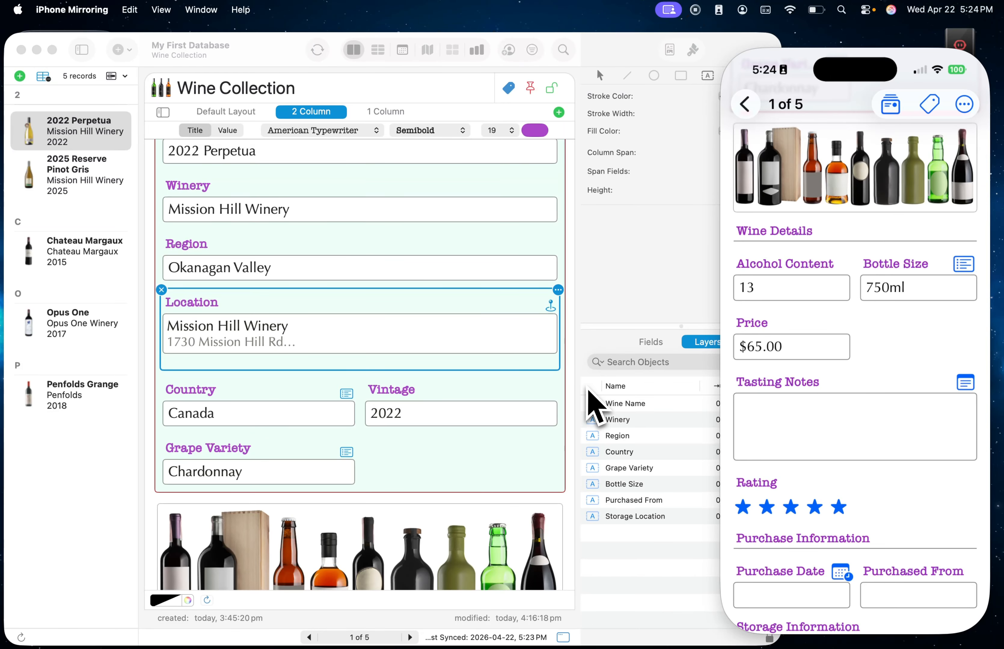
- On the Mac, show the form's list of available fields and locate the Photo field in it
{"action": "left_click", "coordinate": [619, 347]}
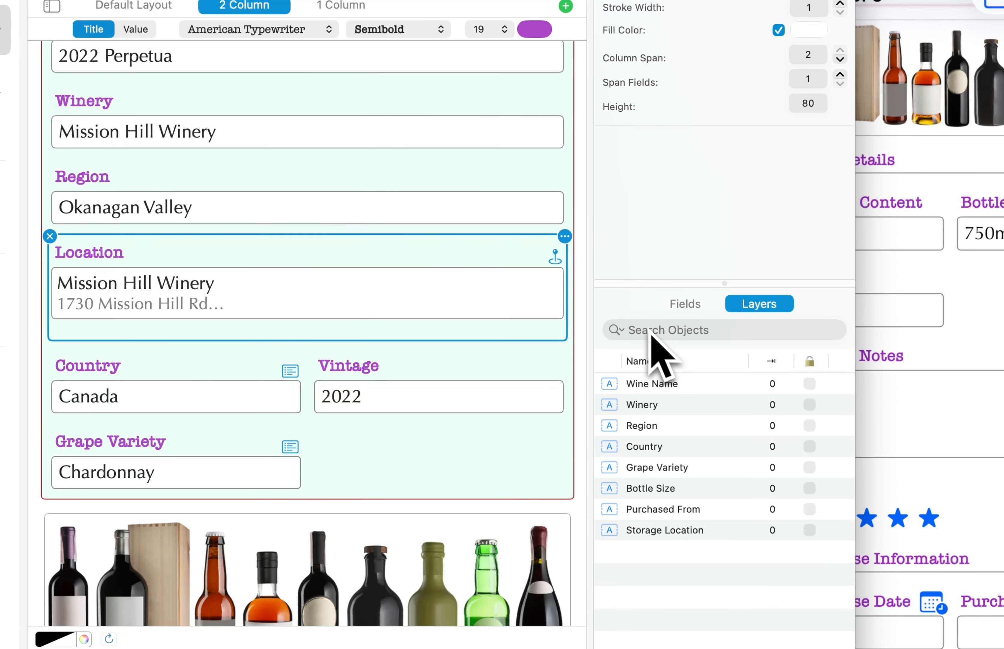
{"action": "left_click", "coordinate": [687, 308]}
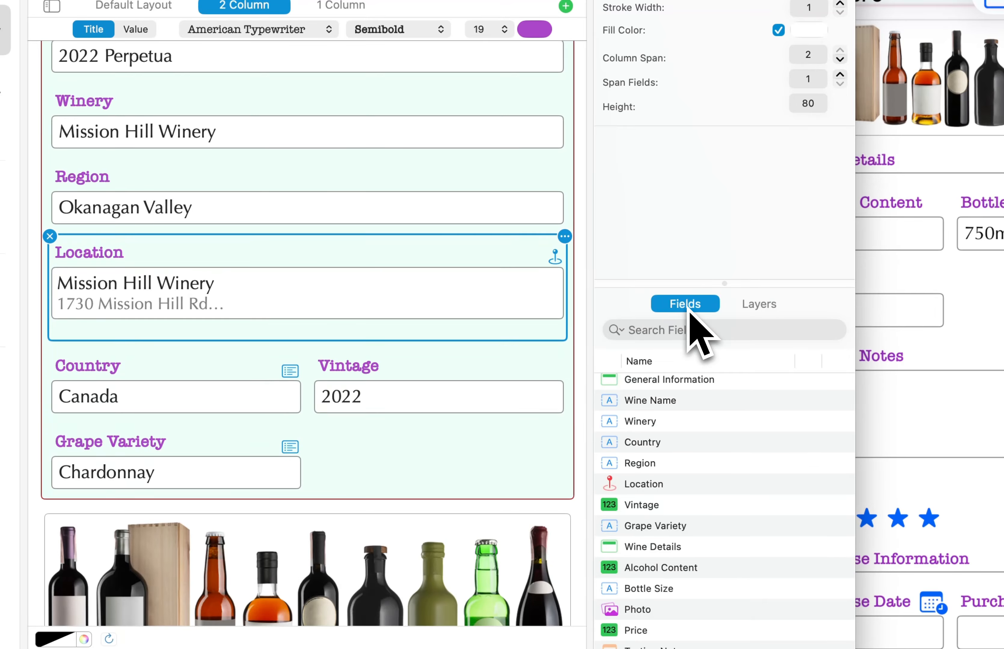
{"action": "scroll", "coordinate": [676, 453], "scroll_direction": "up", "scroll_amount": 2}
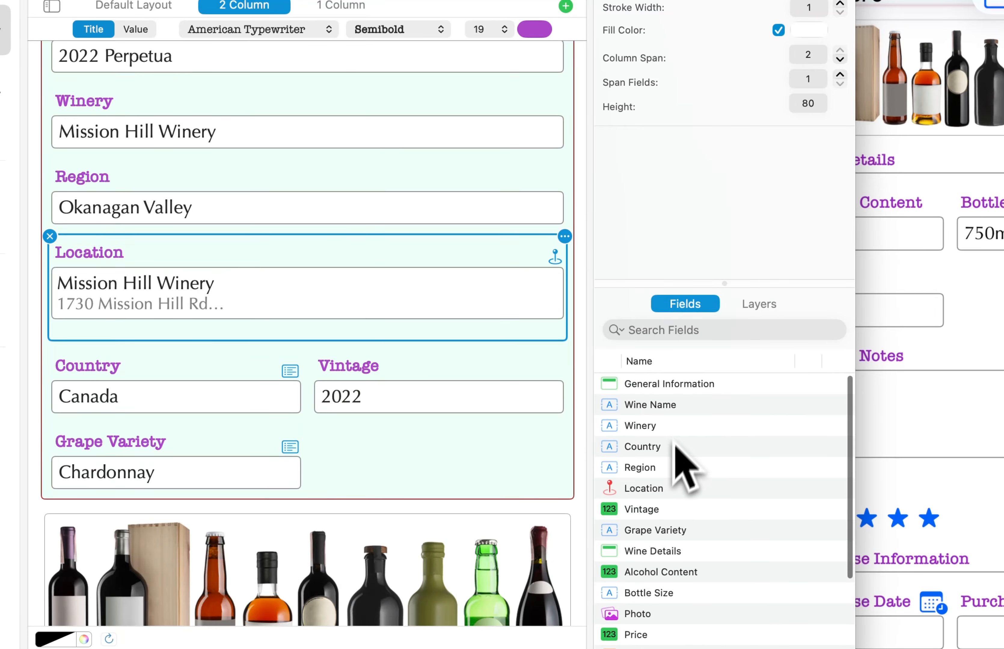
{"action": "scroll", "coordinate": [663, 552], "scroll_direction": "down", "scroll_amount": 5}
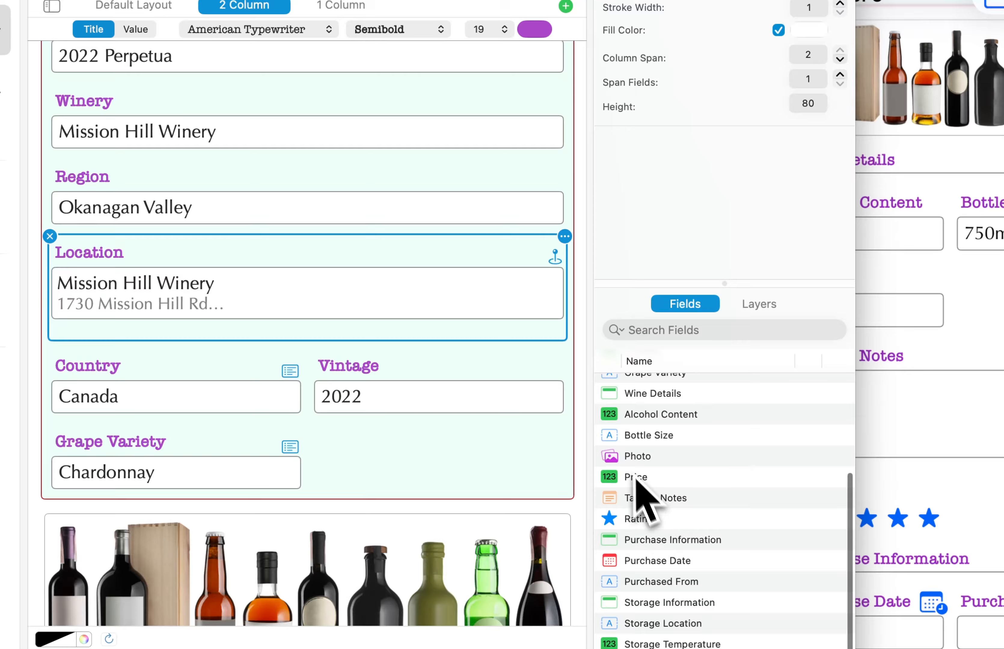
{"action": "left_click", "coordinate": [628, 457]}
{"action": "mouse_move", "coordinate": [637, 459]}
{"action": "left_mouse_down"}
{"action": "mouse_move", "coordinate": [301, 323]}
{"action": "mouse_move", "coordinate": [269, 223]}
{"action": "mouse_move", "coordinate": [728, 454]}
{"action": "mouse_move", "coordinate": [670, 462]}
{"action": "left_mouse_up"}
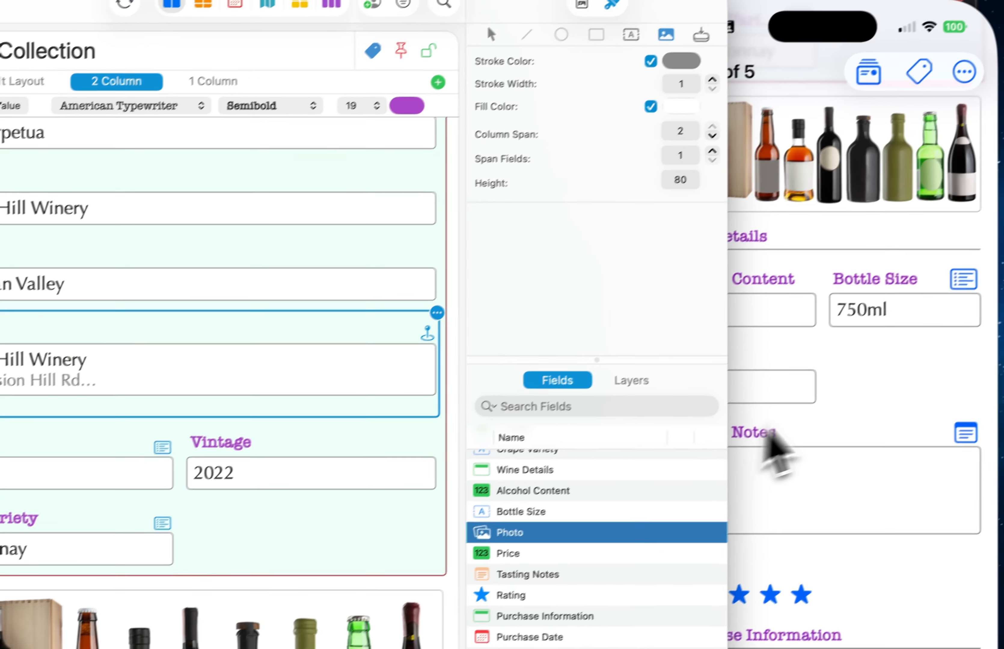
- On the iPhone, start editing the 2 Column layout, open its Layout Fields and look through the field order
{"action": "left_click", "coordinate": [999, 315]}
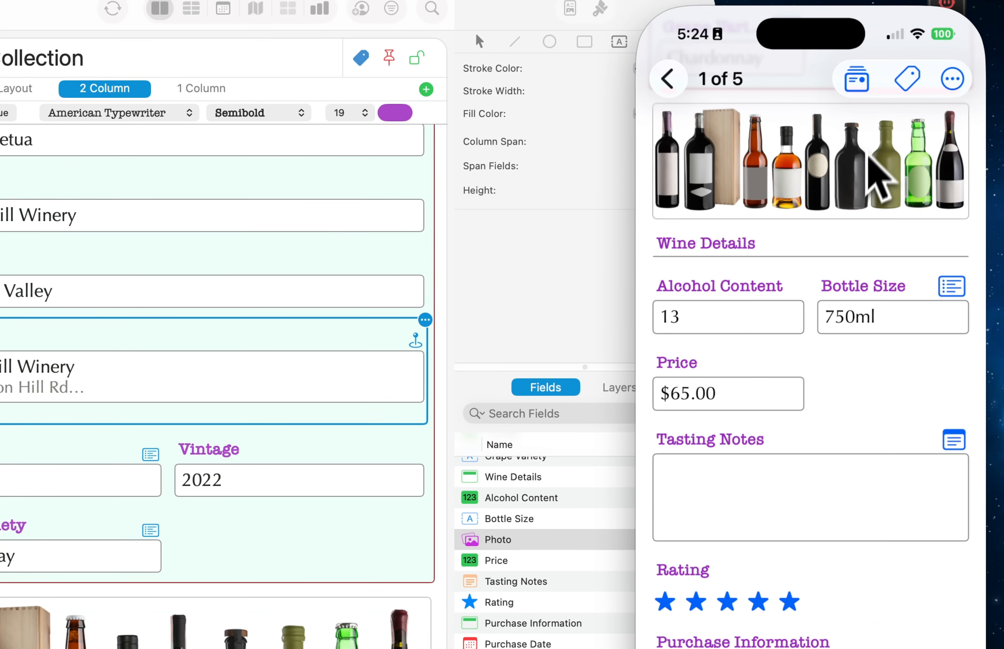
{"action": "left_click", "coordinate": [856, 87]}
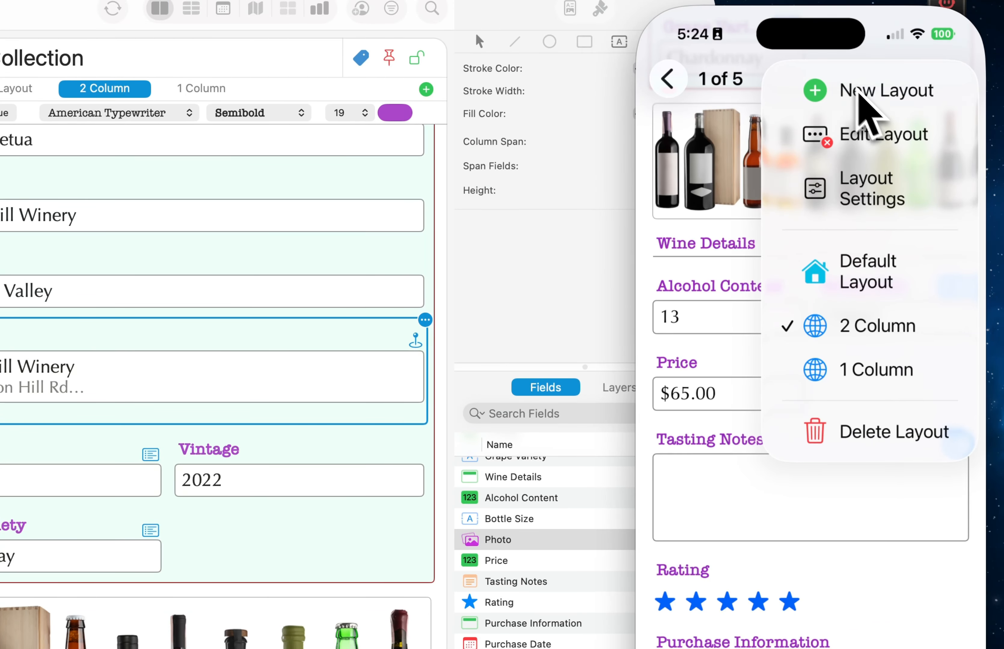
{"action": "left_click", "coordinate": [872, 143]}
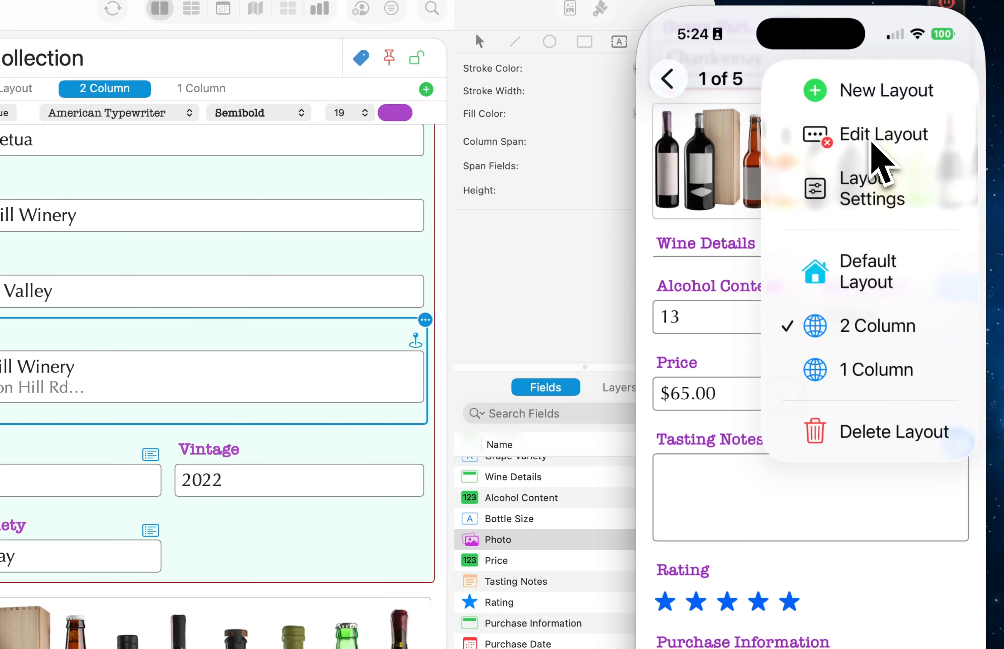
{"action": "scroll", "coordinate": [854, 200], "scroll_direction": "up", "scroll_amount": 5}
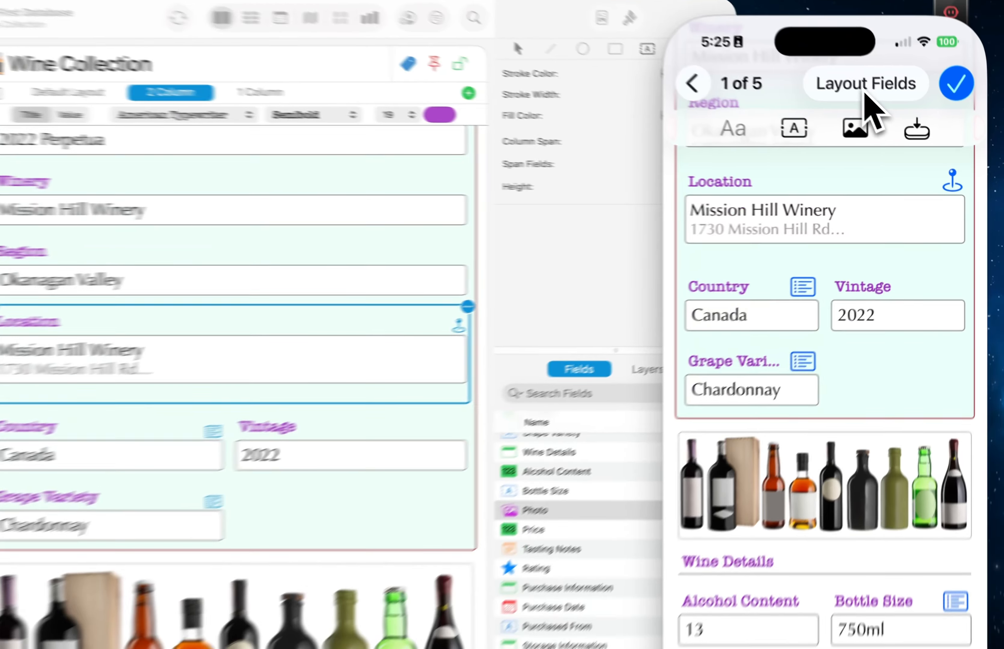
{"action": "left_click", "coordinate": [889, 110]}
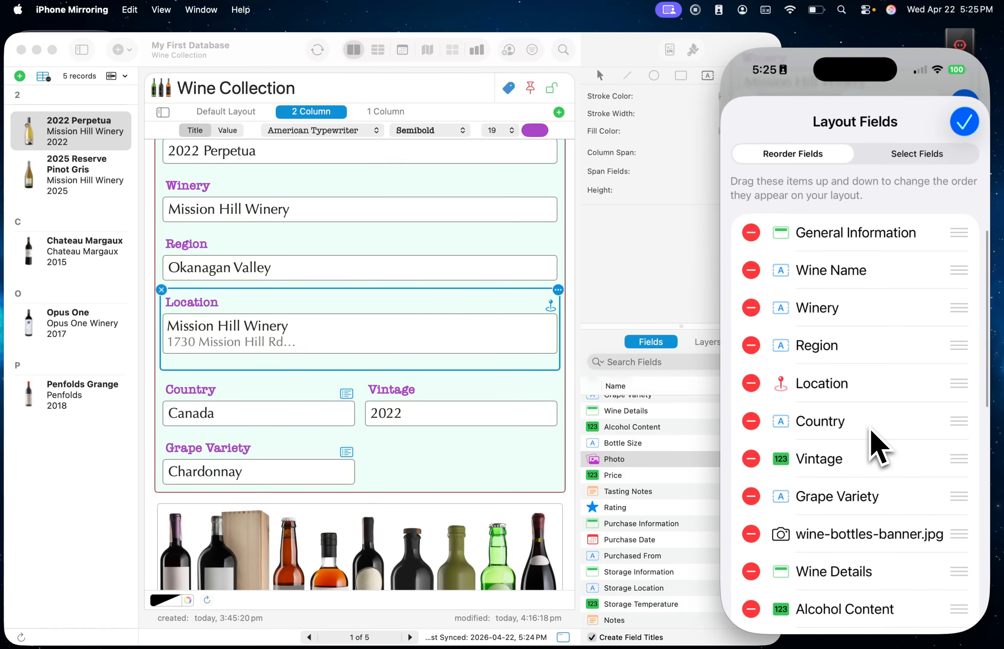
{"action": "scroll", "coordinate": [875, 443], "scroll_direction": "down", "scroll_amount": 10}
{"action": "scroll", "coordinate": [875, 445], "scroll_direction": "up", "scroll_amount": 10}
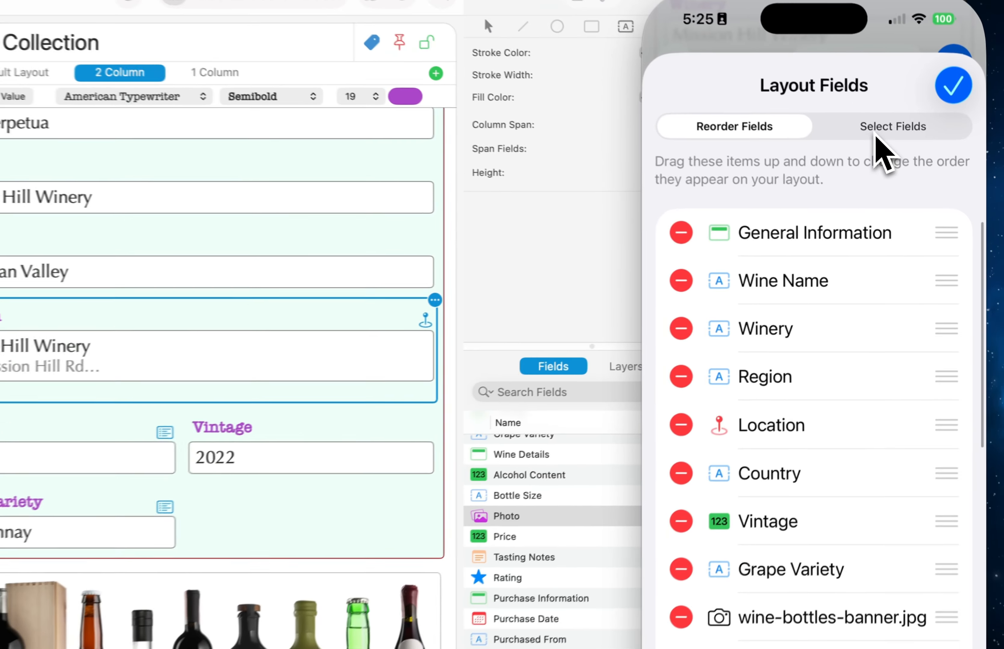
- Enable the Photo field in the layout's field selection, check its place in the order, and confirm the layout fields
{"action": "left_click", "coordinate": [904, 161]}
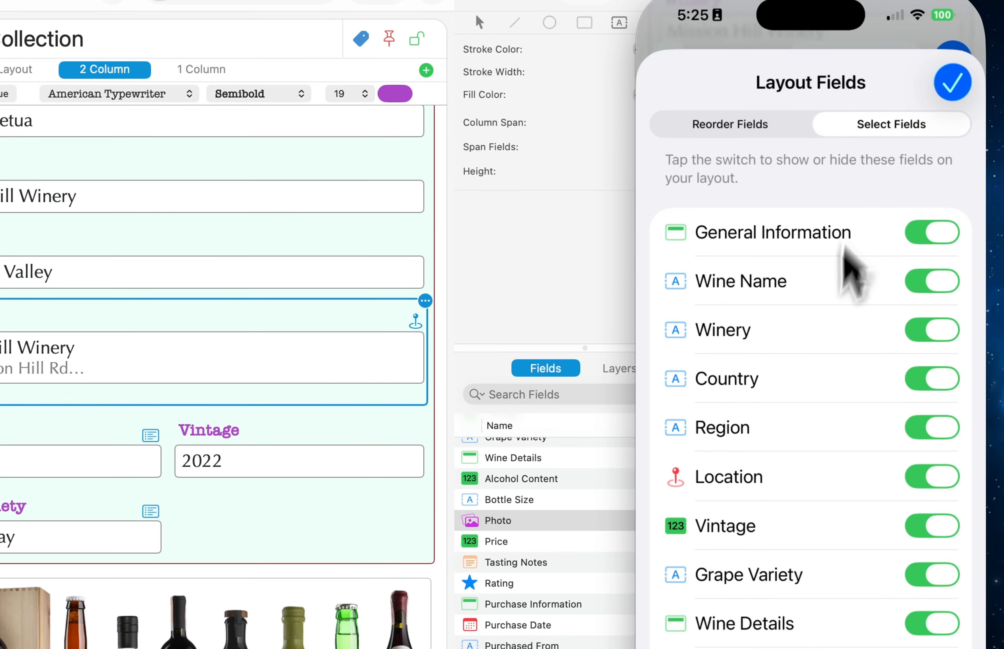
{"action": "scroll", "coordinate": [819, 468], "scroll_direction": "down", "scroll_amount": 4}
{"action": "scroll", "coordinate": [817, 463], "scroll_direction": "down", "scroll_amount": 2}
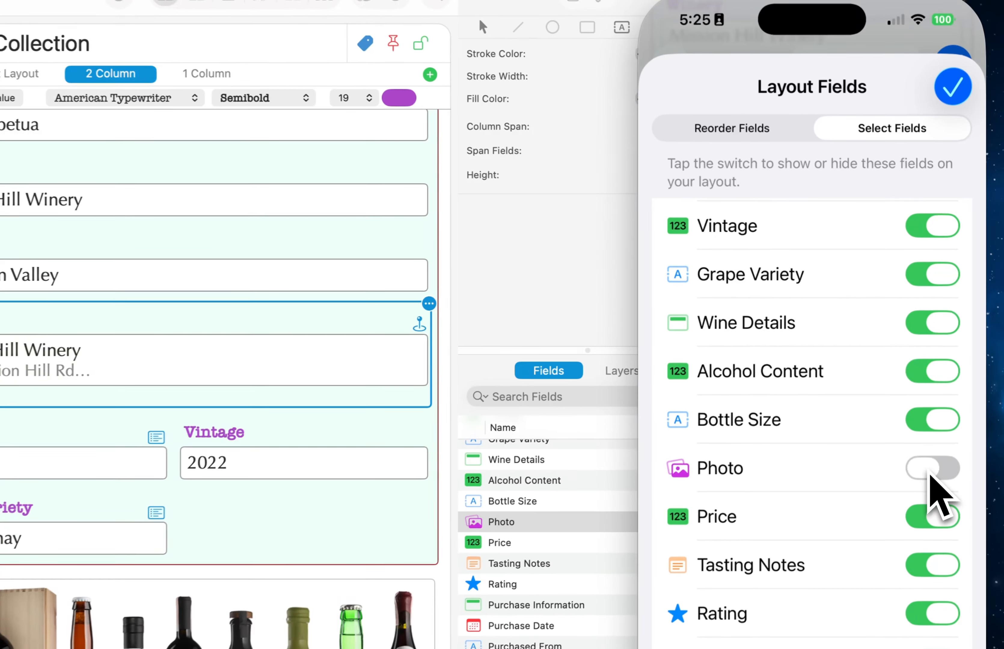
{"action": "left_click", "coordinate": [946, 422]}
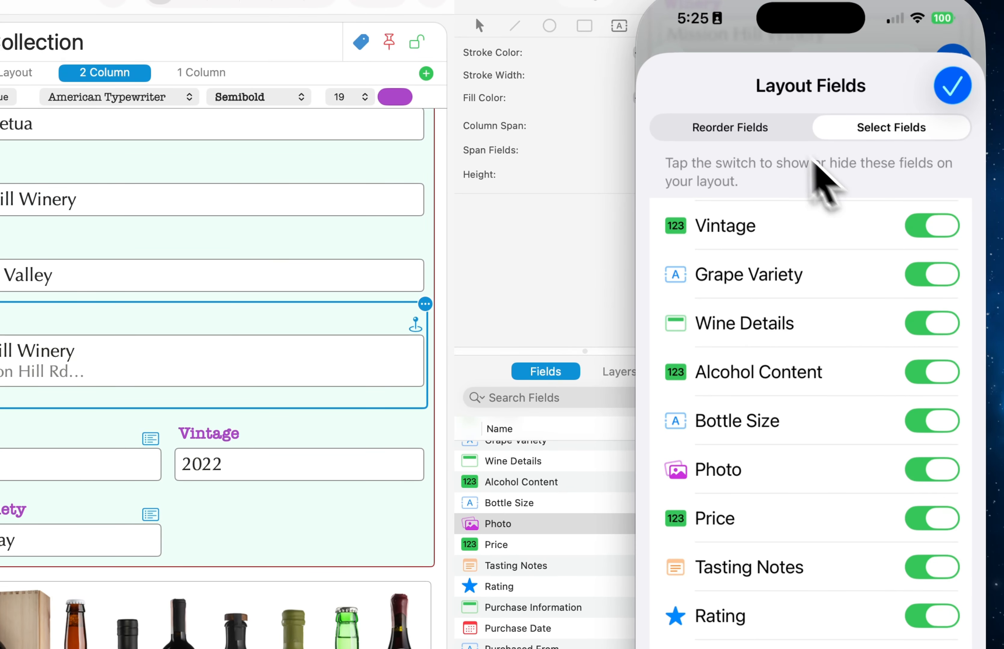
{"action": "left_click", "coordinate": [772, 132]}
{"action": "scroll", "coordinate": [817, 526], "scroll_direction": "down", "scroll_amount": 10}
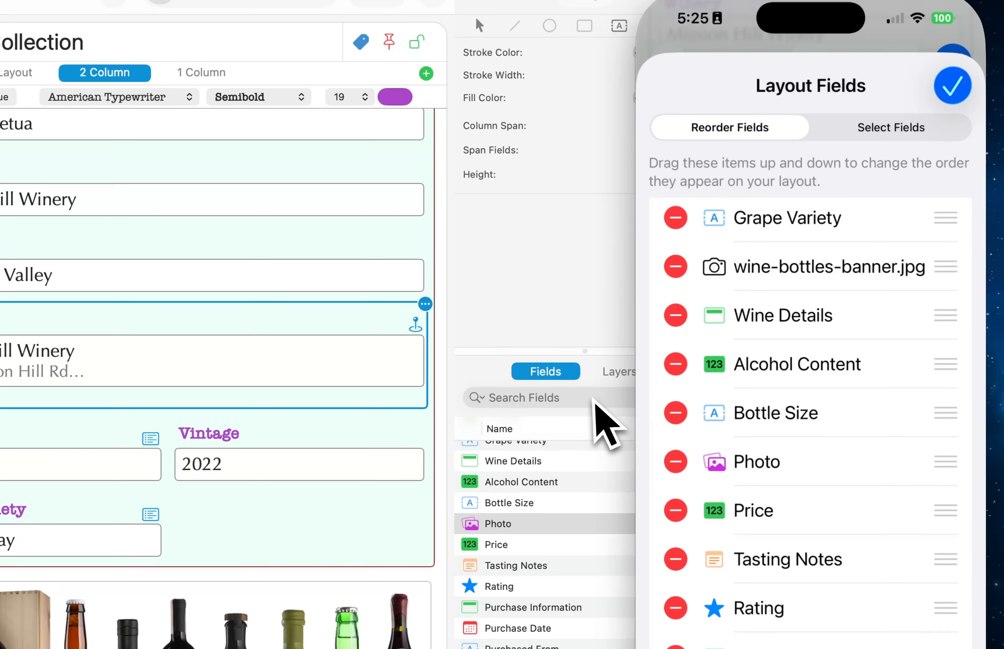
{"action": "left_click", "coordinate": [945, 83]}
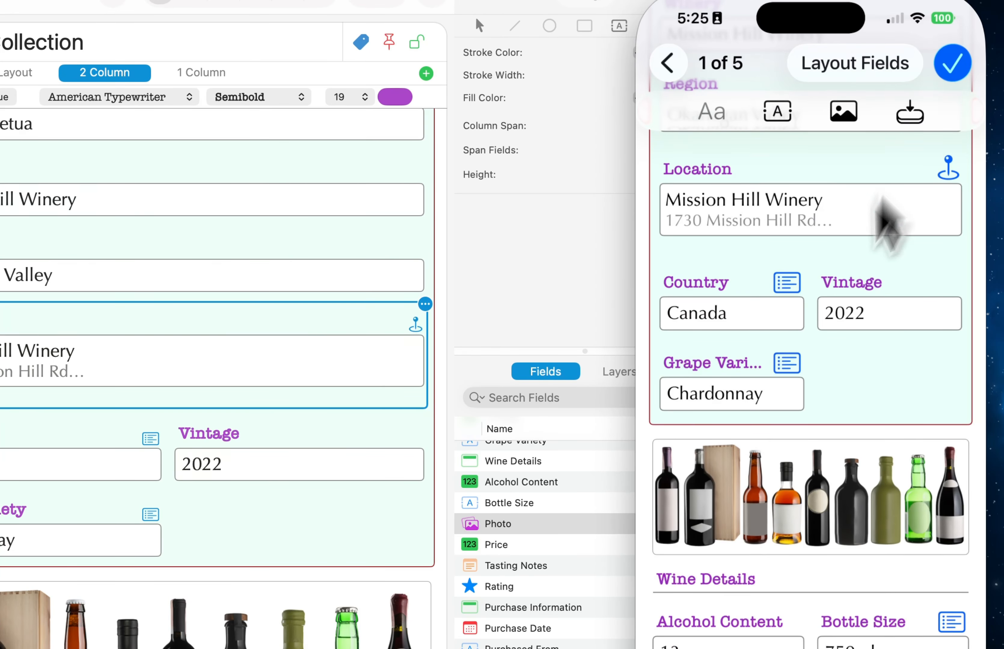
- Set the Photo field's column span to 2 in the Wine Details section on the iPhone
{"action": "scroll", "coordinate": [807, 388], "scroll_direction": "down", "scroll_amount": 4}
{"action": "scroll", "coordinate": [805, 375], "scroll_direction": "down", "scroll_amount": 5}
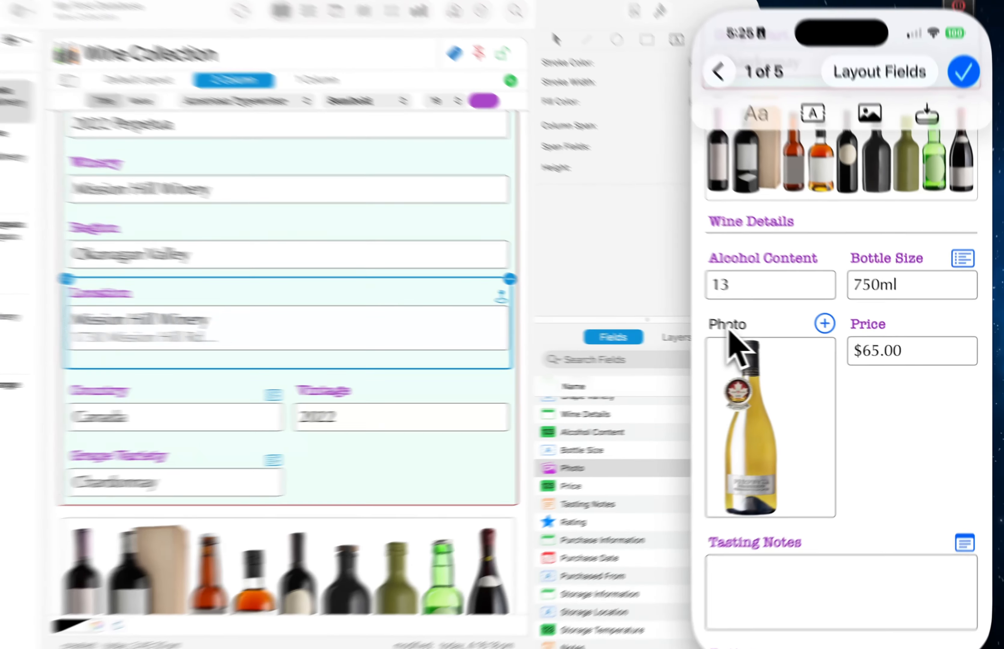
{"action": "left_click", "coordinate": [761, 354]}
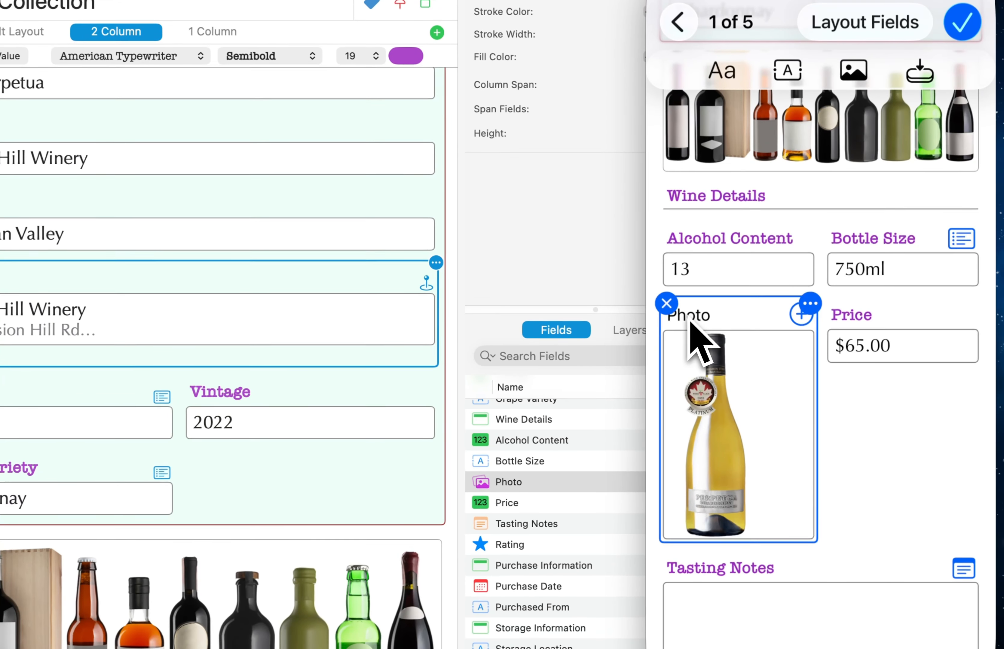
{"action": "left_click", "coordinate": [816, 312]}
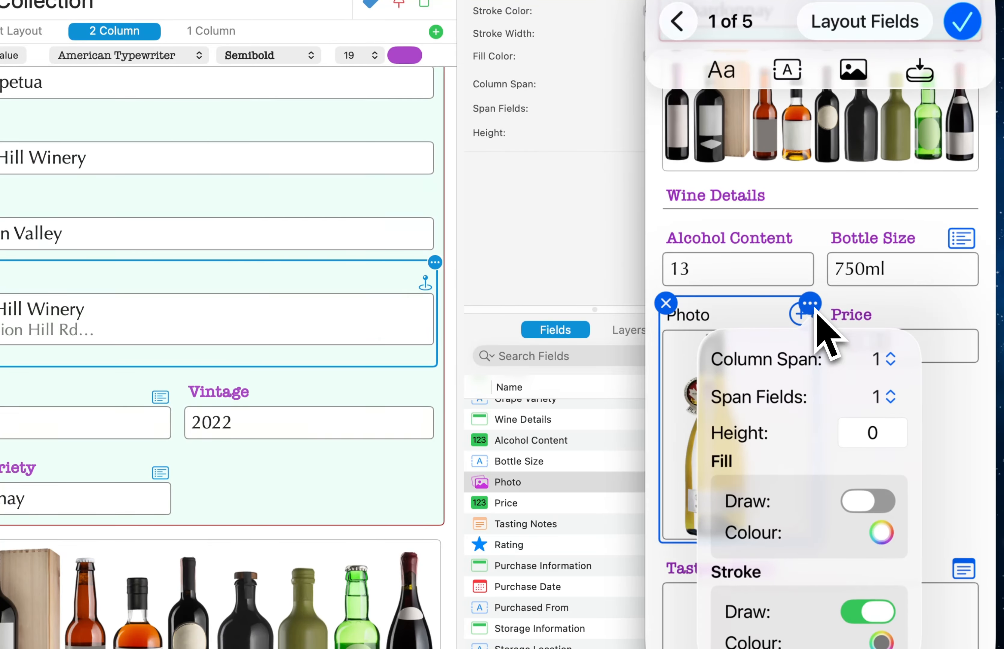
{"action": "left_click", "coordinate": [886, 361]}
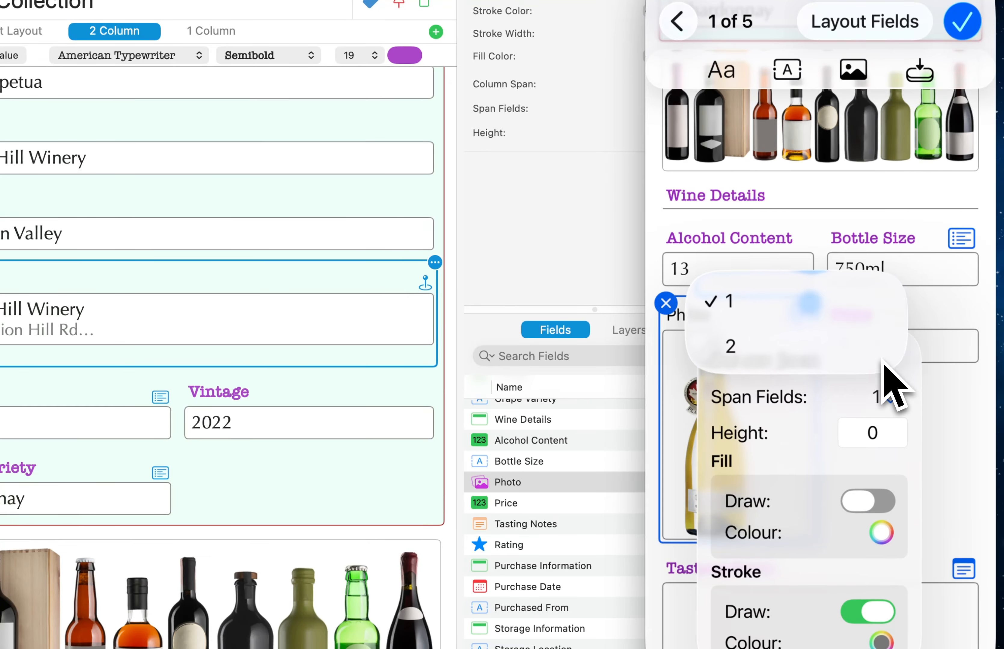
{"action": "left_click", "coordinate": [742, 349]}
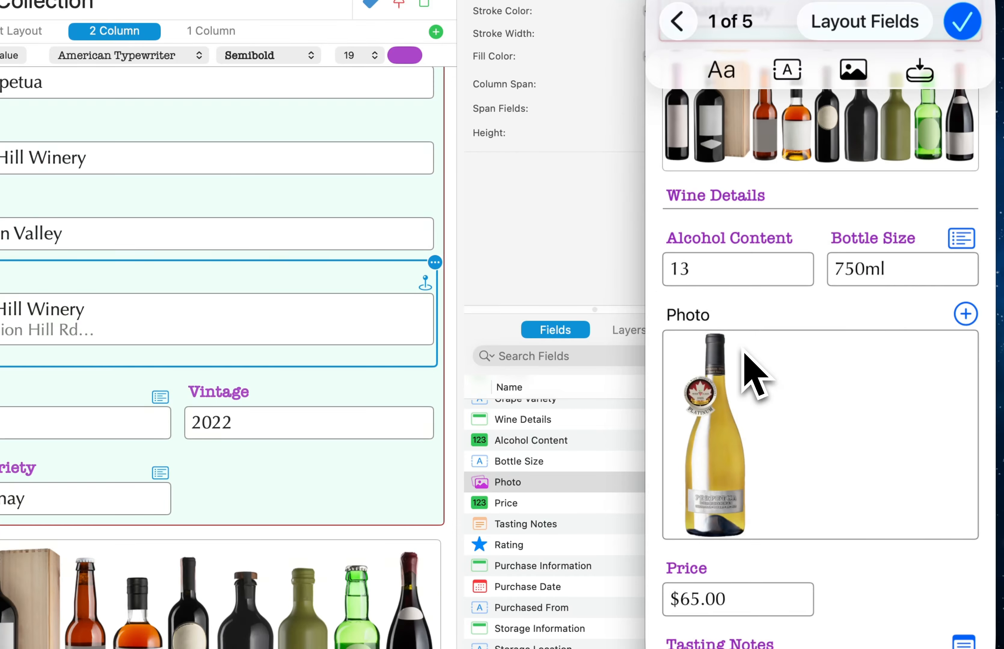
- Switch to the Mac and look through the 2 Column layout, from the Photo field to Storage Information and back to General Information
{"action": "left_click", "coordinate": [843, 313]}
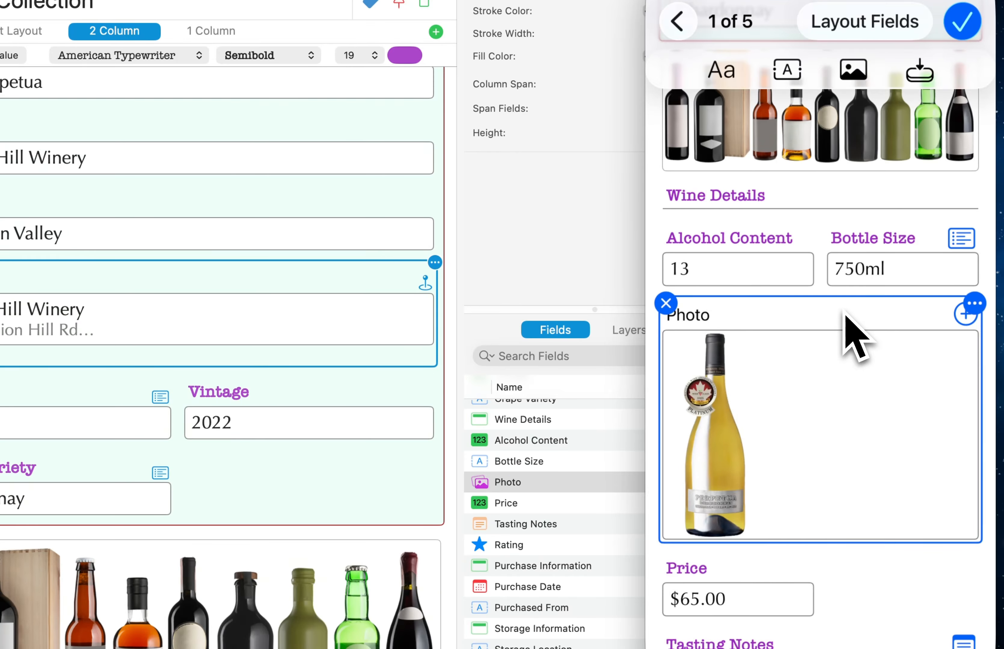
{"action": "left_click", "coordinate": [456, 361]}
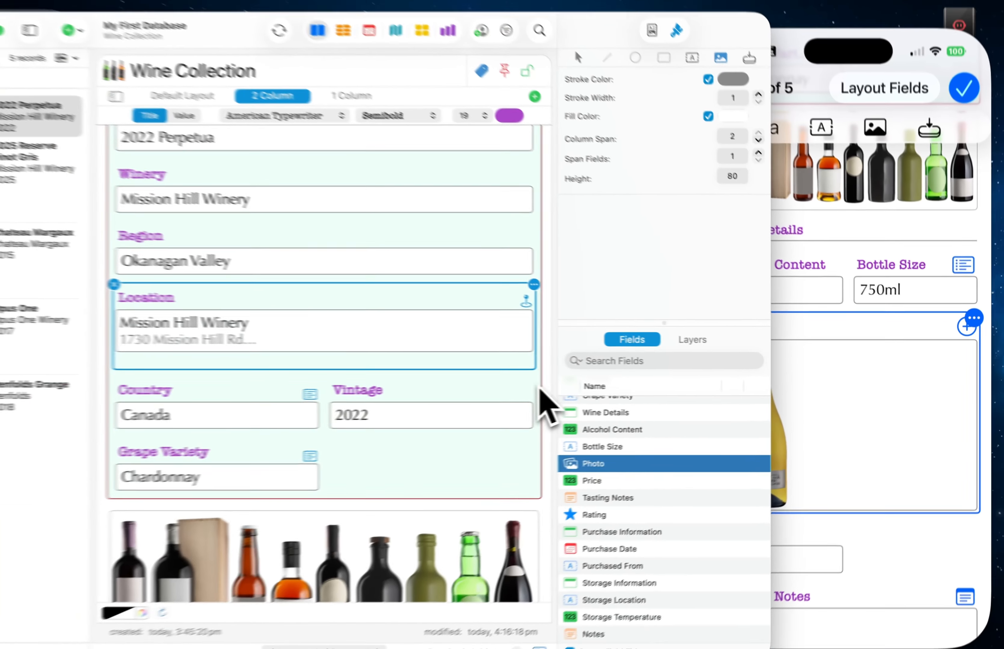
{"action": "scroll", "coordinate": [445, 393], "scroll_direction": "down", "scroll_amount": 10}
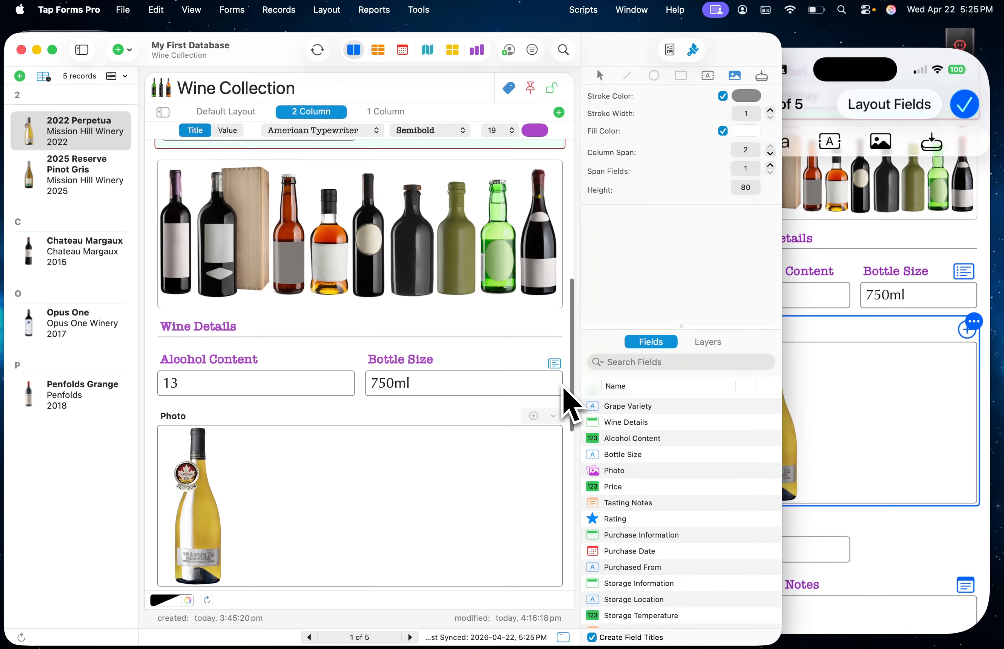
{"action": "scroll", "coordinate": [572, 406], "scroll_direction": "down", "scroll_amount": 3}
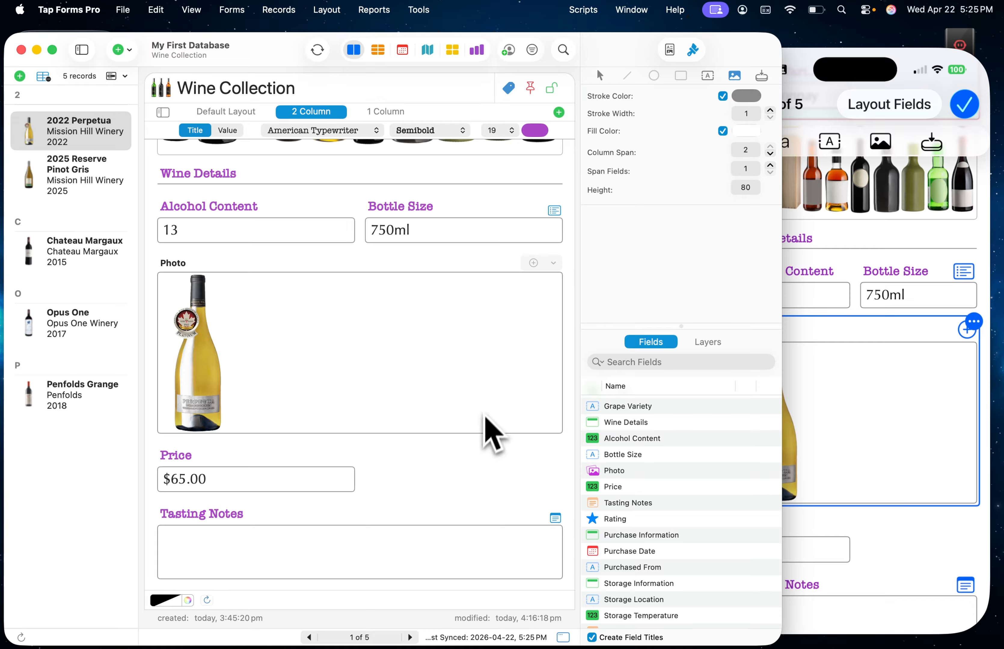
{"action": "scroll", "coordinate": [500, 447], "scroll_direction": "down", "scroll_amount": 10}
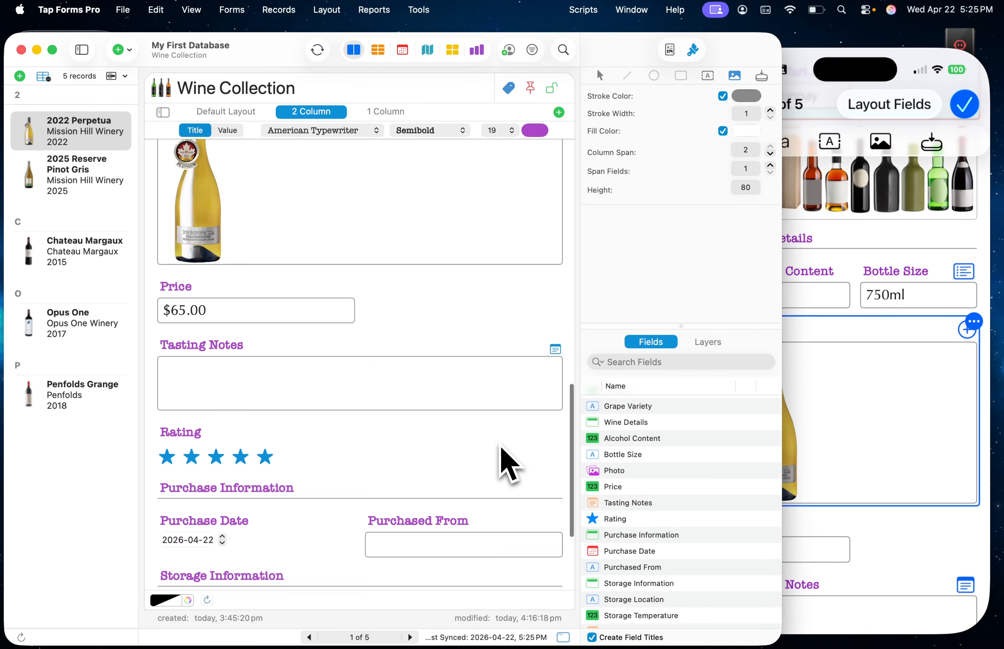
{"action": "scroll", "coordinate": [501, 448], "scroll_direction": "up", "scroll_amount": 8}
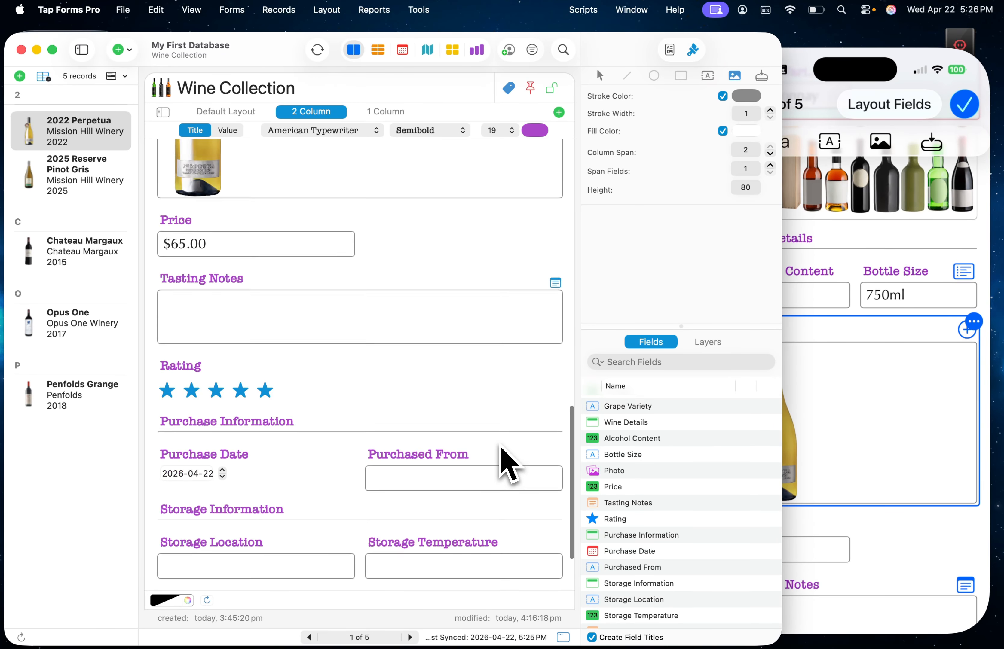
{"action": "scroll", "coordinate": [501, 448], "scroll_direction": "up", "scroll_amount": 4}
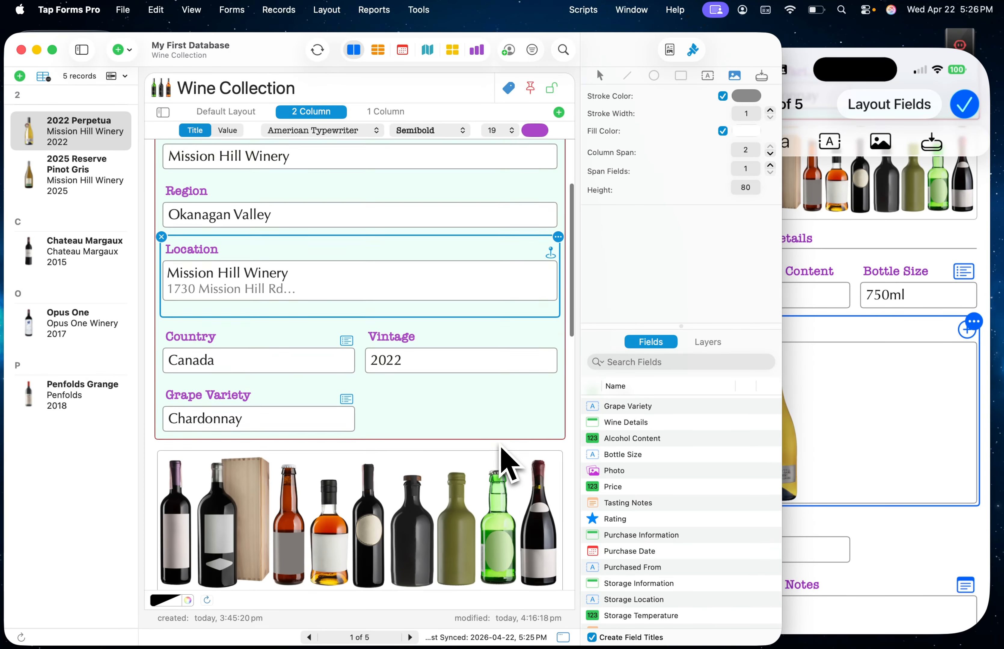
{"action": "scroll", "coordinate": [501, 448], "scroll_direction": "down", "scroll_amount": 3}
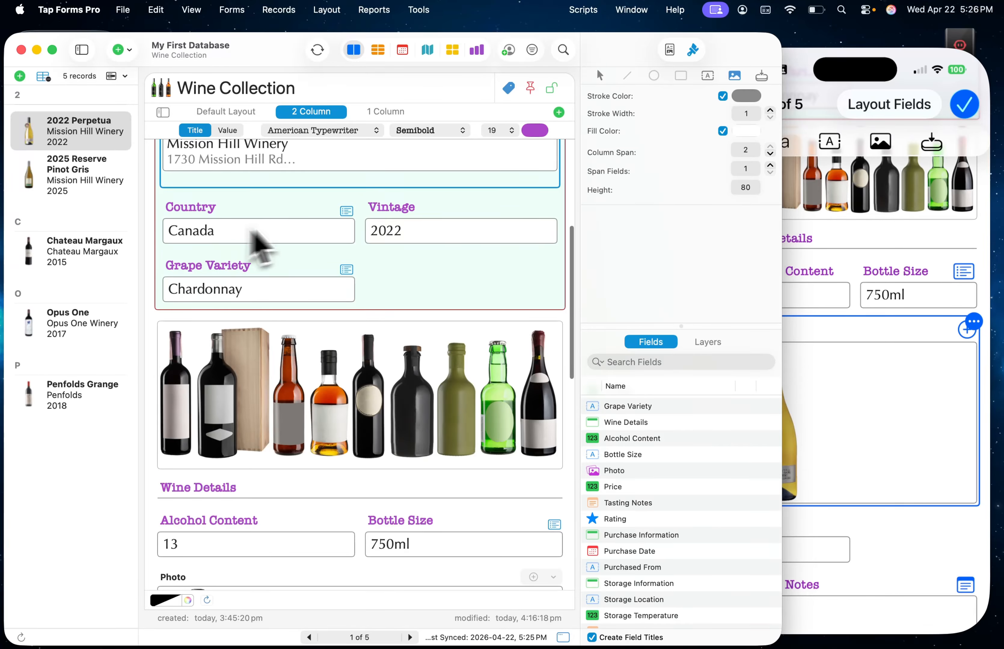
- Move the Grape Variety field out of the General Information section, placing it just above the bottles image
{"action": "scroll", "coordinate": [340, 264], "scroll_direction": "up", "scroll_amount": 3}
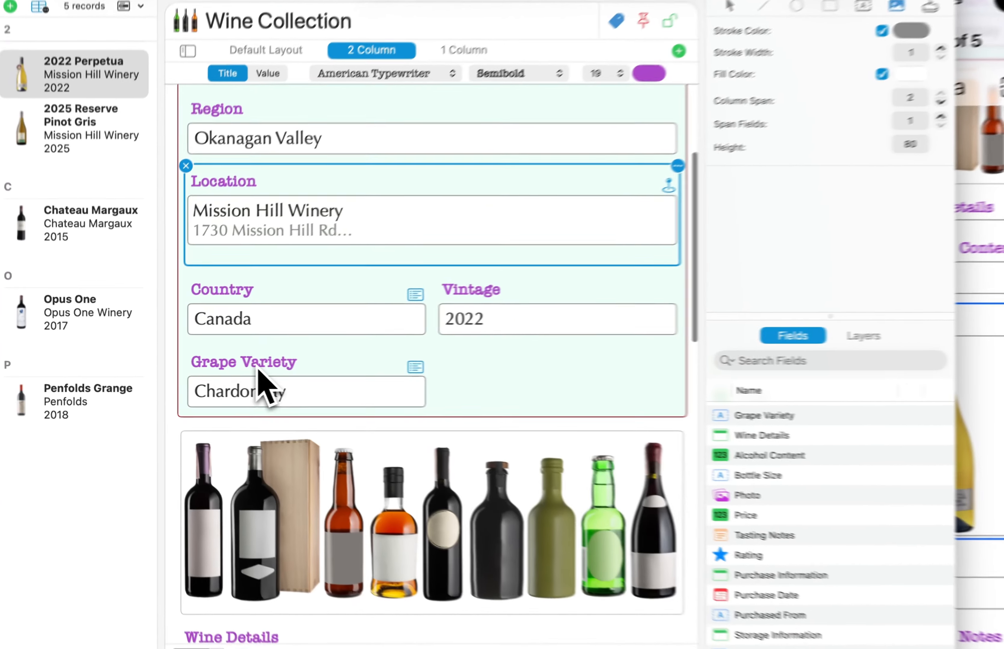
{"action": "left_click", "coordinate": [209, 363]}
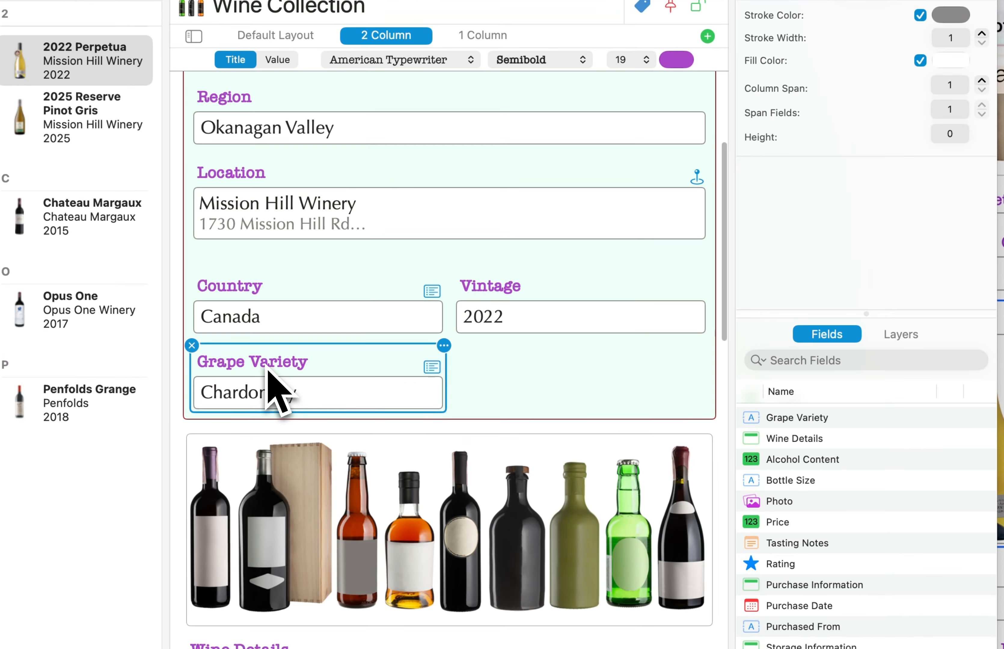
{"action": "left_click_drag", "start_coordinate": [266, 369], "coordinate": [263, 457]}
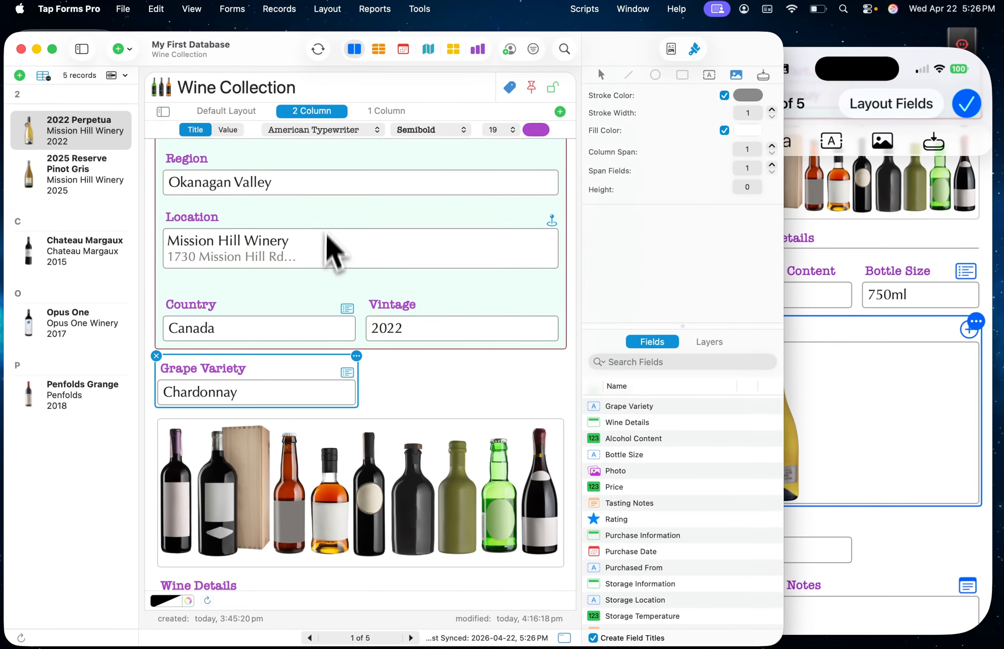
- Move the Grape Variety field back into the General Information section ahead of Country, and check the field order on the iPhone
{"action": "scroll", "coordinate": [399, 205], "scroll_direction": "up", "scroll_amount": 3}
{"action": "scroll", "coordinate": [325, 258], "scroll_direction": "down", "scroll_amount": 2}
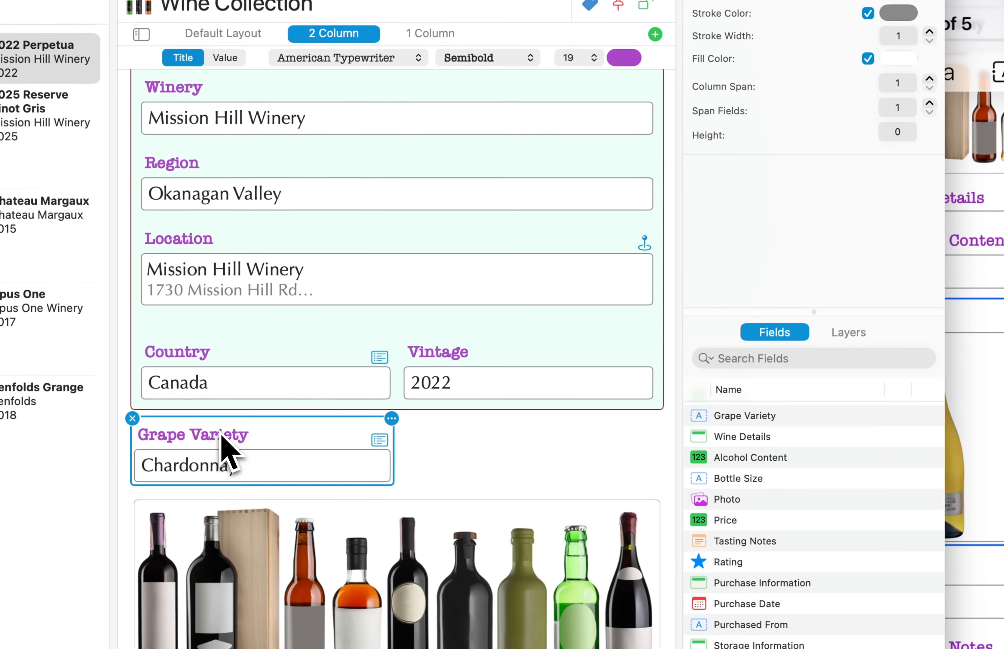
{"action": "left_click_drag", "start_coordinate": [226, 426], "coordinate": [263, 366]}
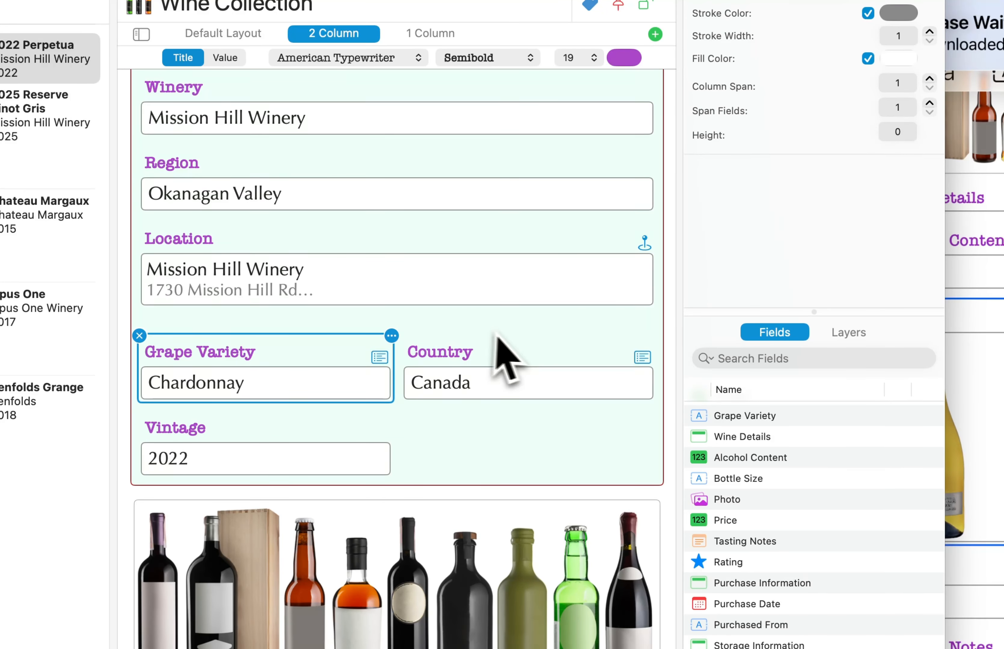
{"action": "left_click", "coordinate": [503, 356]}
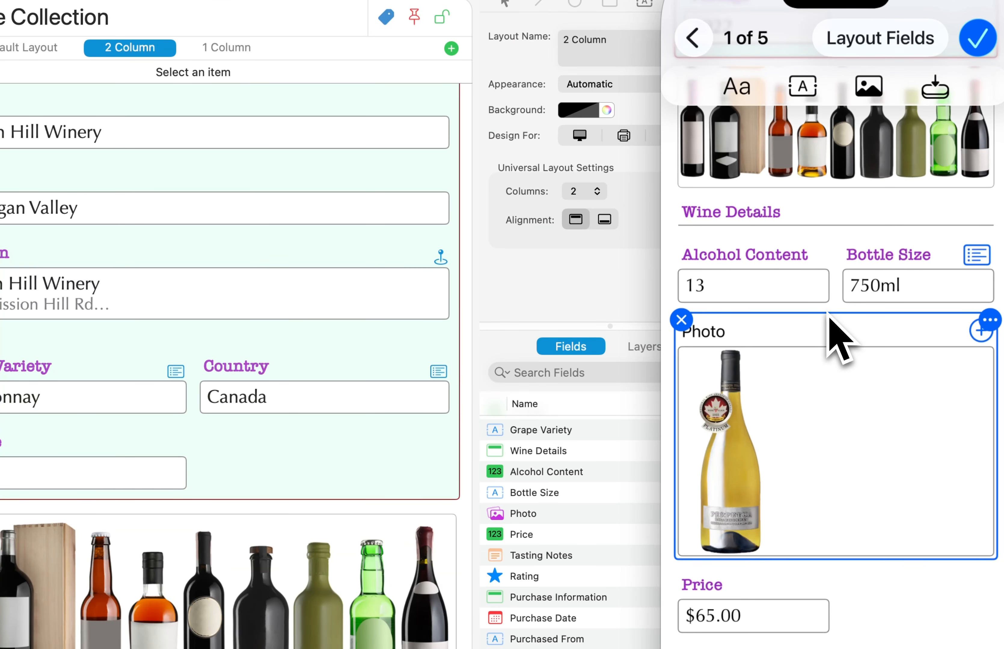
{"action": "scroll", "coordinate": [839, 337], "scroll_direction": "up", "scroll_amount": 10}
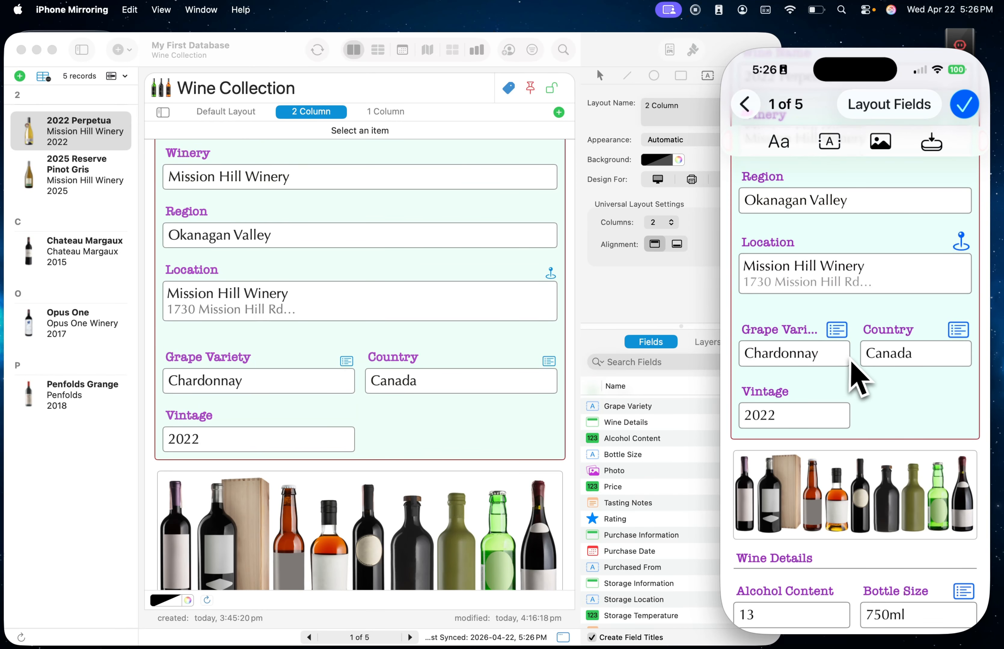
{"action": "scroll", "coordinate": [852, 361], "scroll_direction": "up", "scroll_amount": 5}
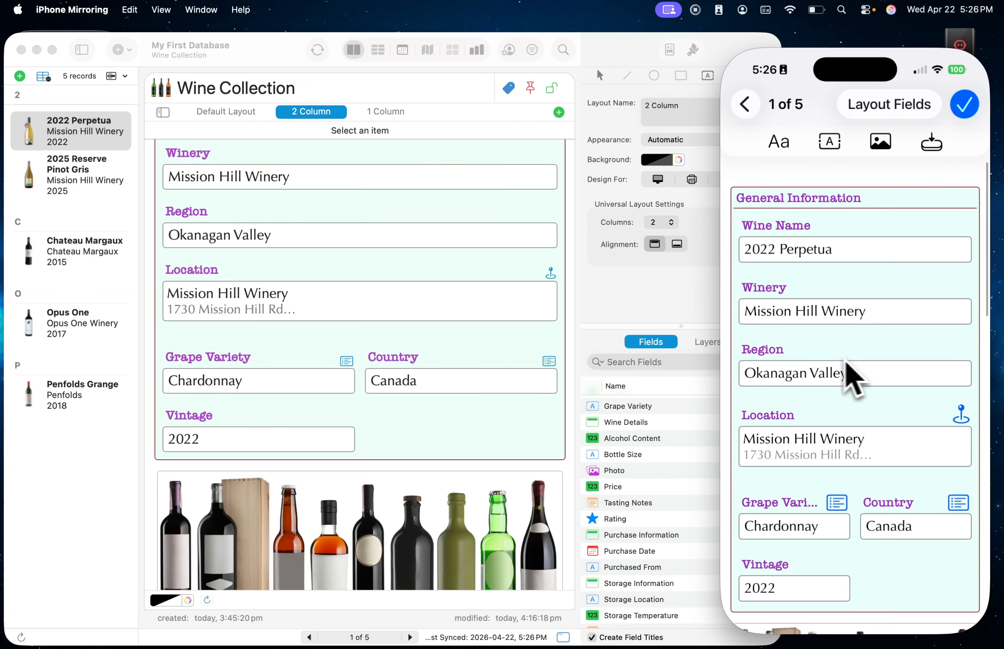